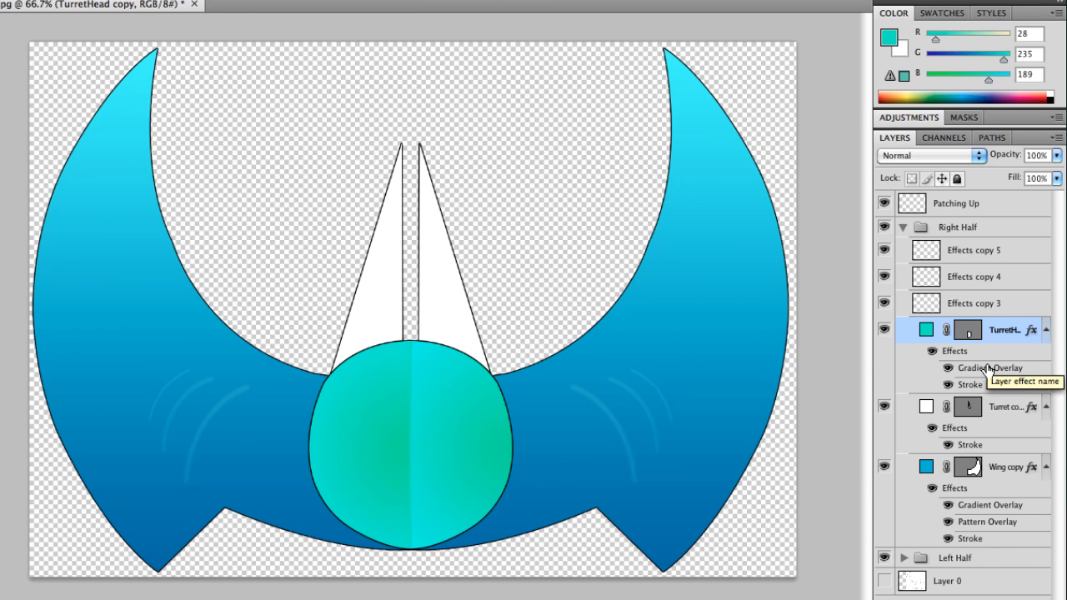
Step: Reposition the radial gradient overlay of the TurretHead copy layer so its dark center lines up with the left half
double_click(989, 370)
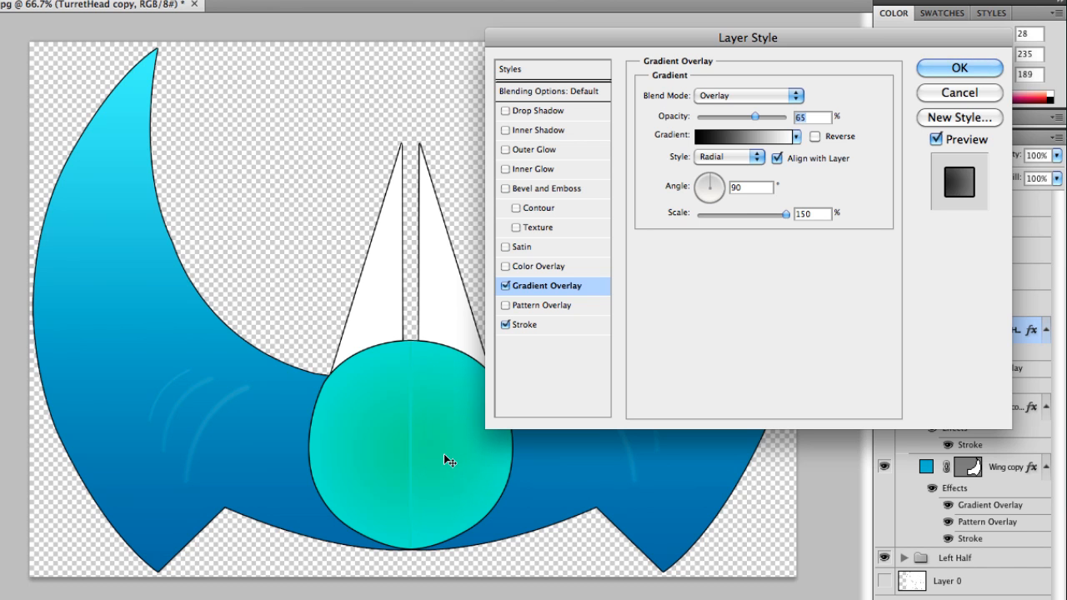
click(967, 68)
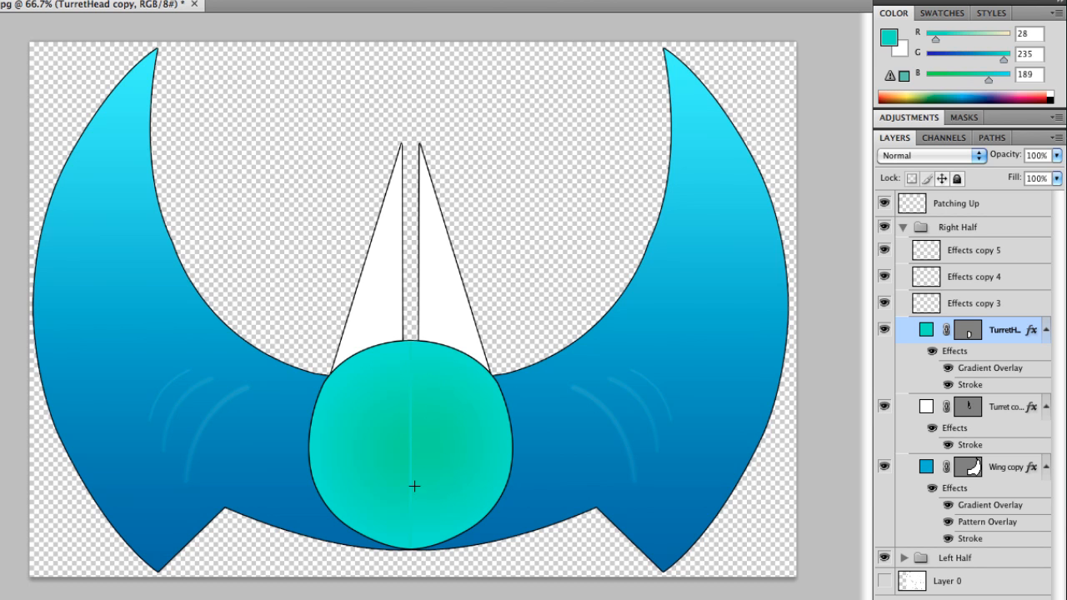
Step: Make Patching Up the working layer and set the Clone Stamp tool to sample All Layers
key(super+plus)
key(super+plus)
key(super+plus)
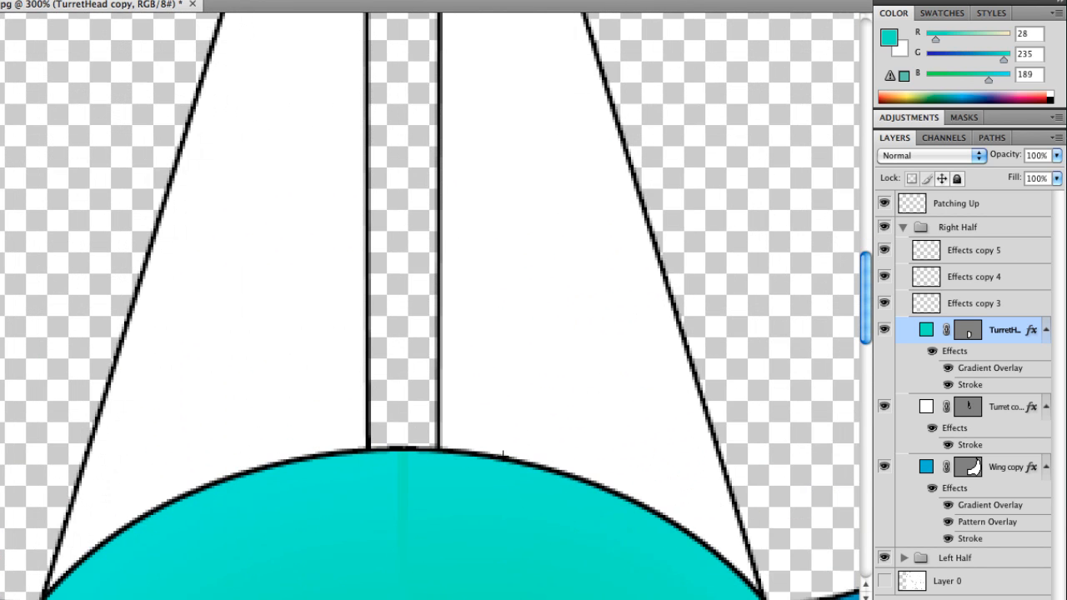
drag(473, 522, 500, 25)
drag(492, 396, 486, 297)
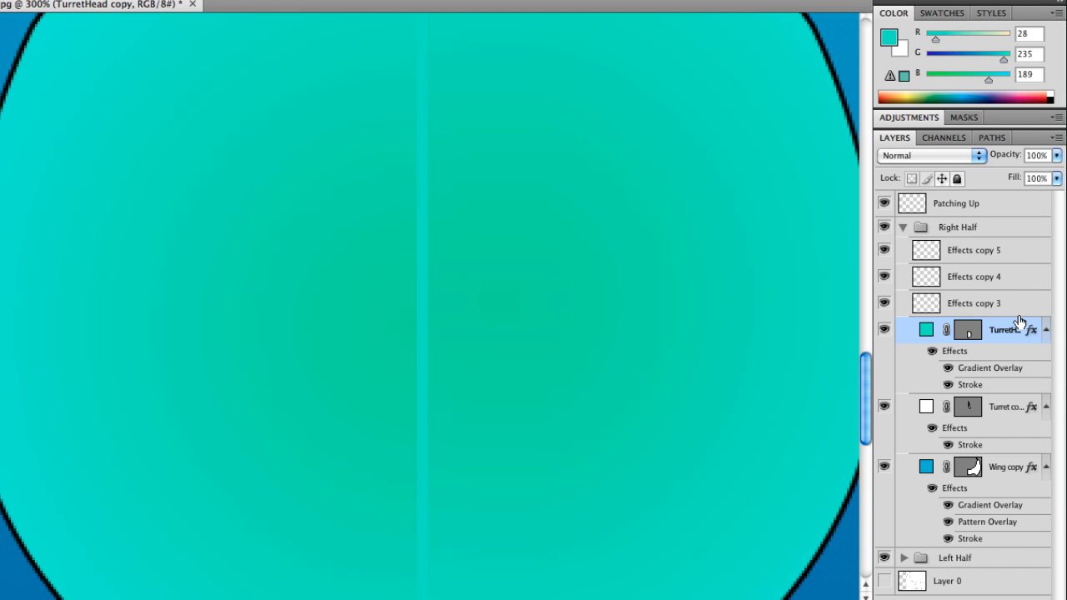
click(966, 251)
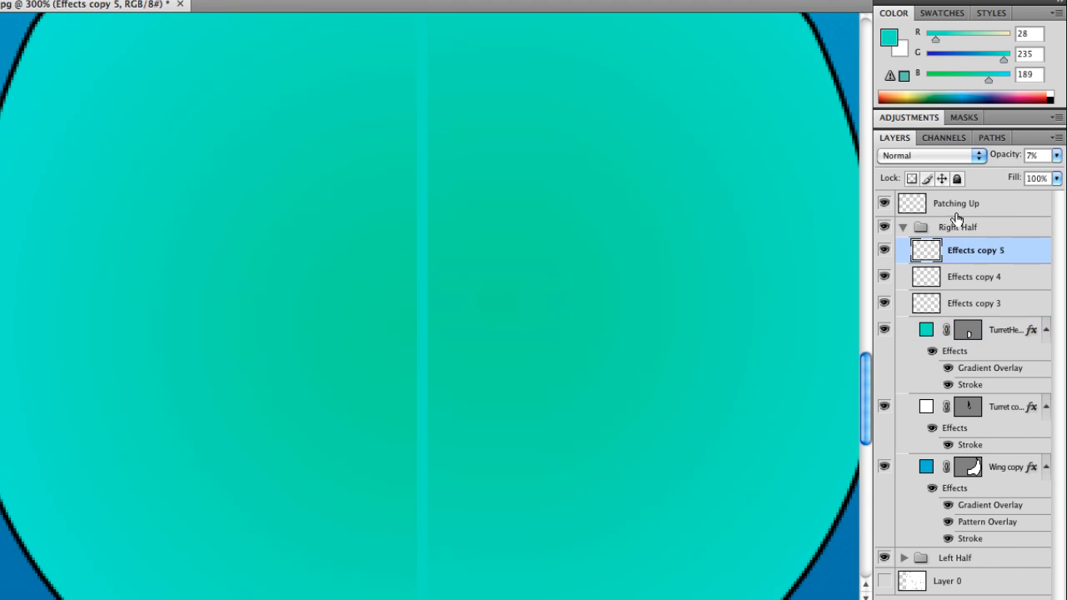
click(958, 215)
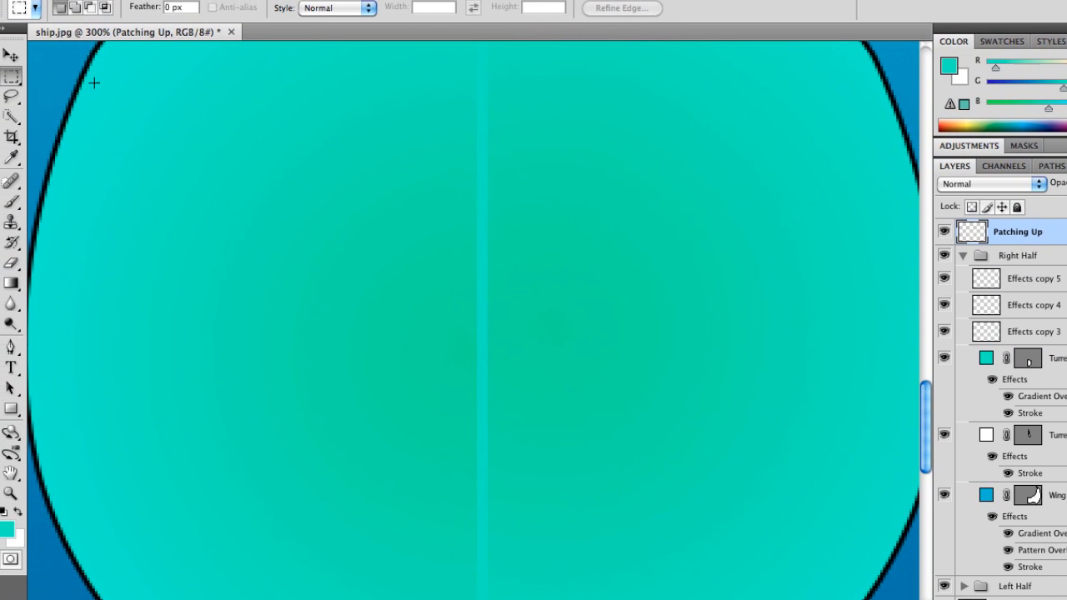
click(23, 225)
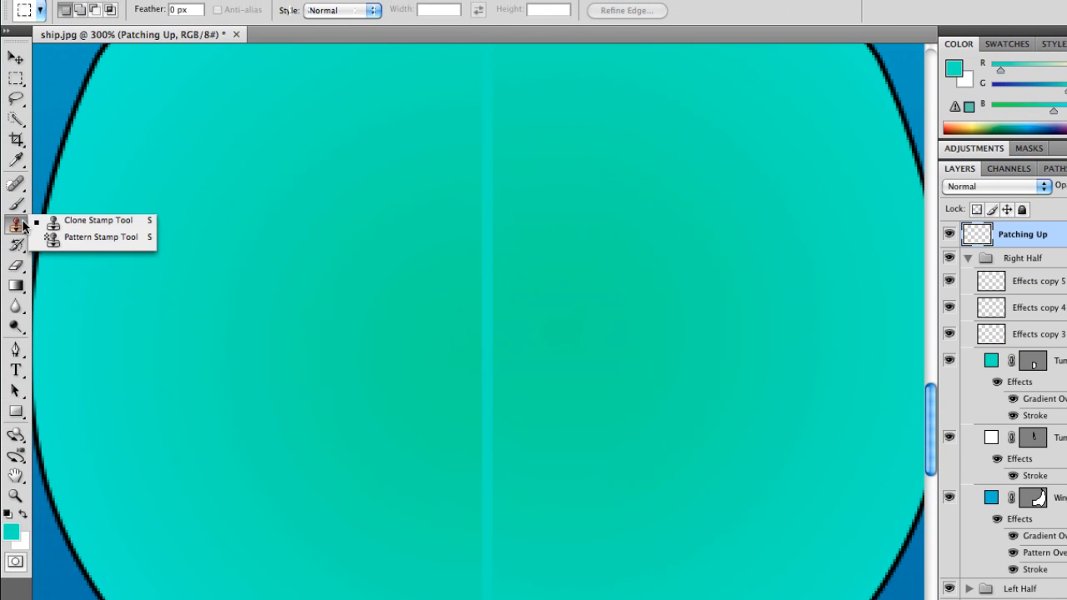
click(48, 221)
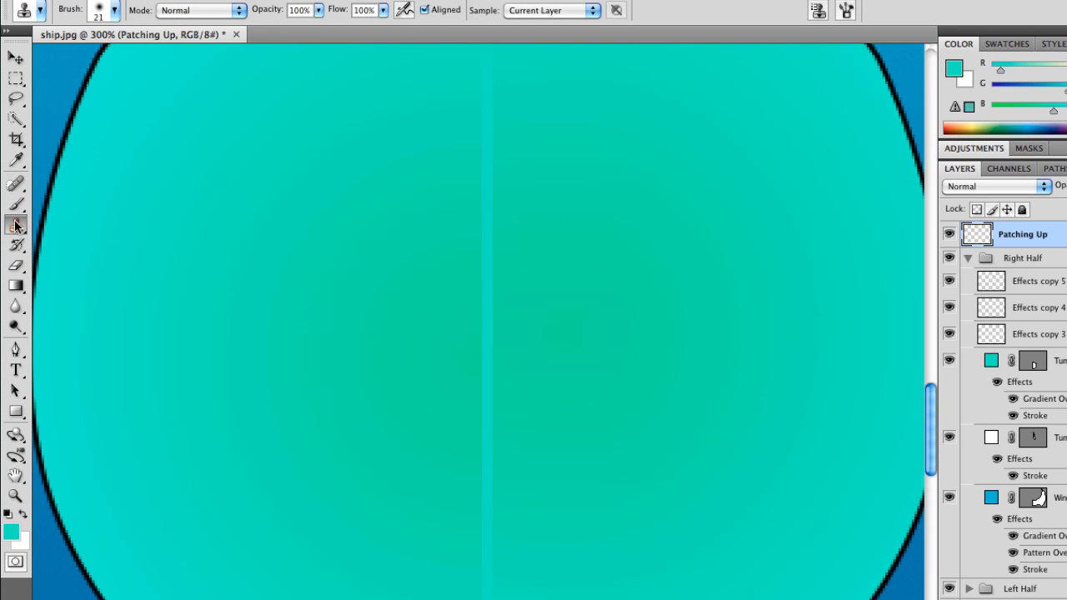
click(536, 11)
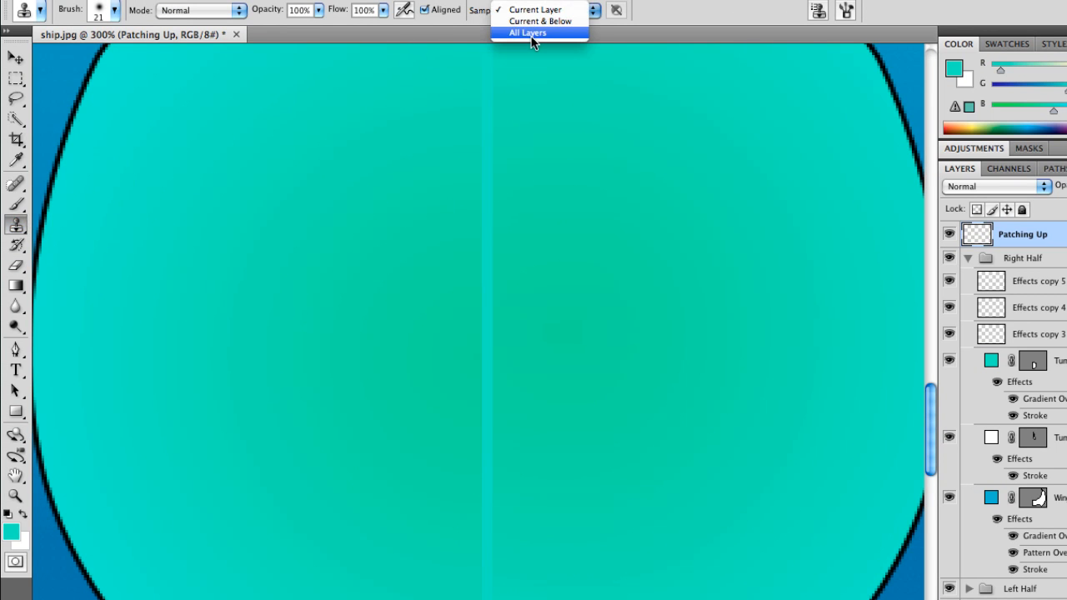
click(532, 34)
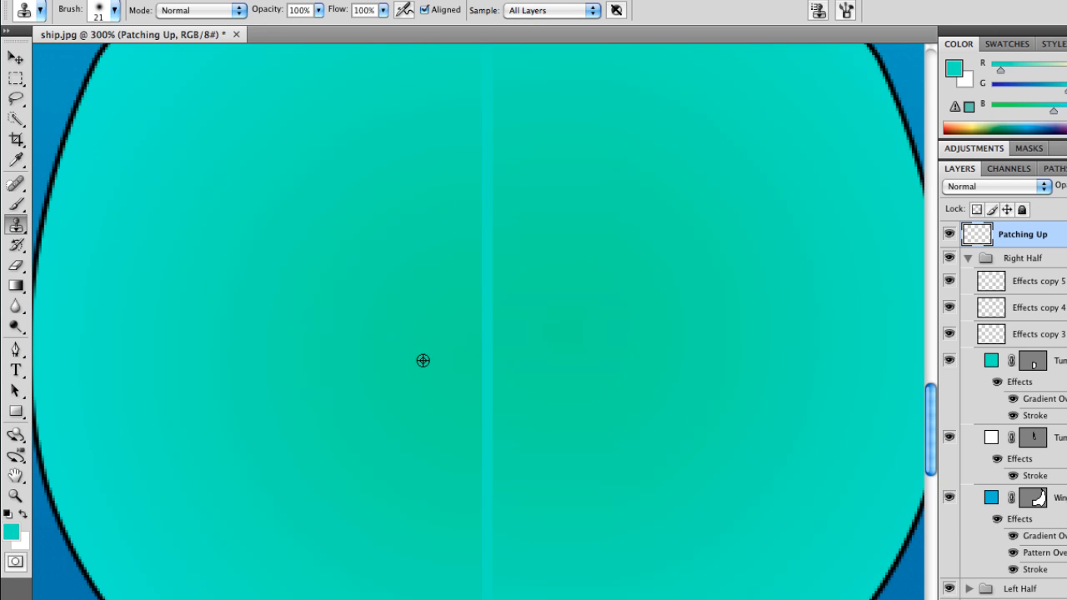
Step: Clone the neighbouring teal over the vertical seam through the middle and near the top of the turret head
alt+click(419, 332)
mouse_move(487, 334)
mouse_down()
mouse_move(491, 119)
mouse_move(476, 307)
mouse_move(484, 595)
mouse_up()
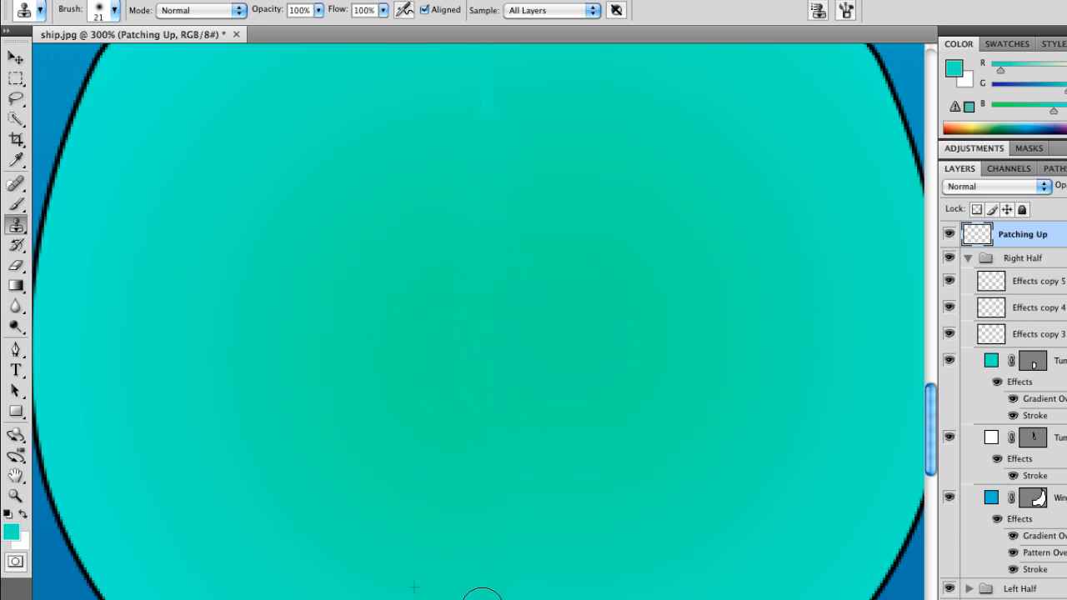
drag(595, 436, 579, 599)
drag(586, 292, 590, 396)
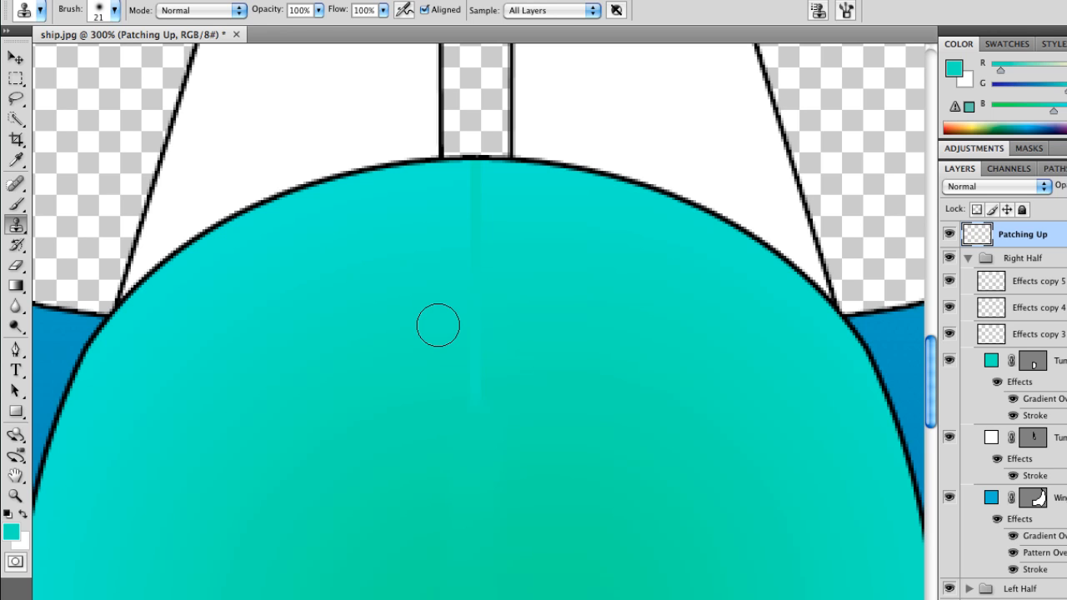
key(v)
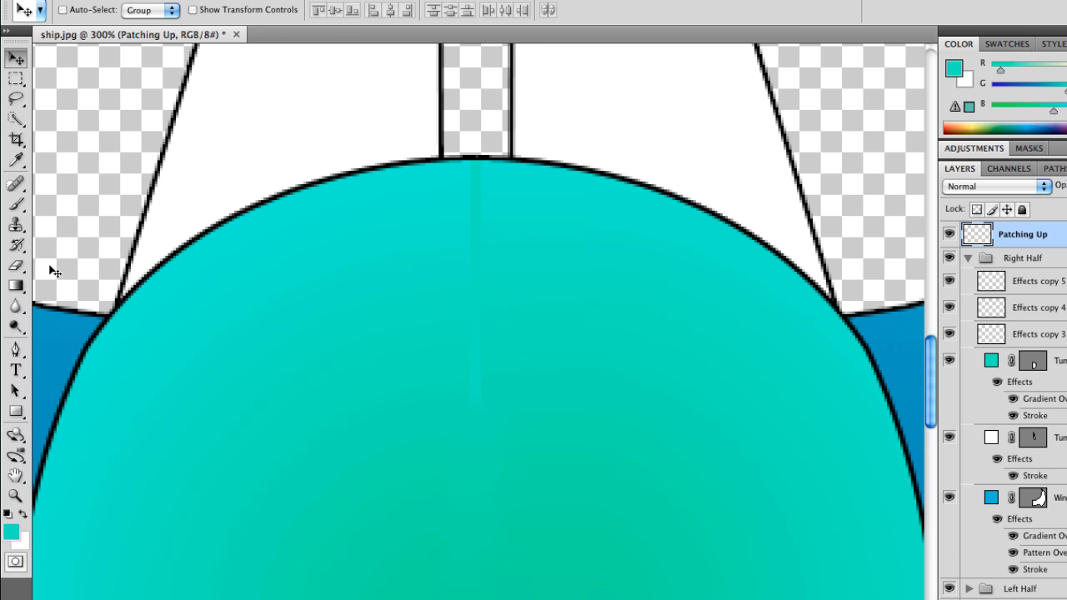
click(16, 225)
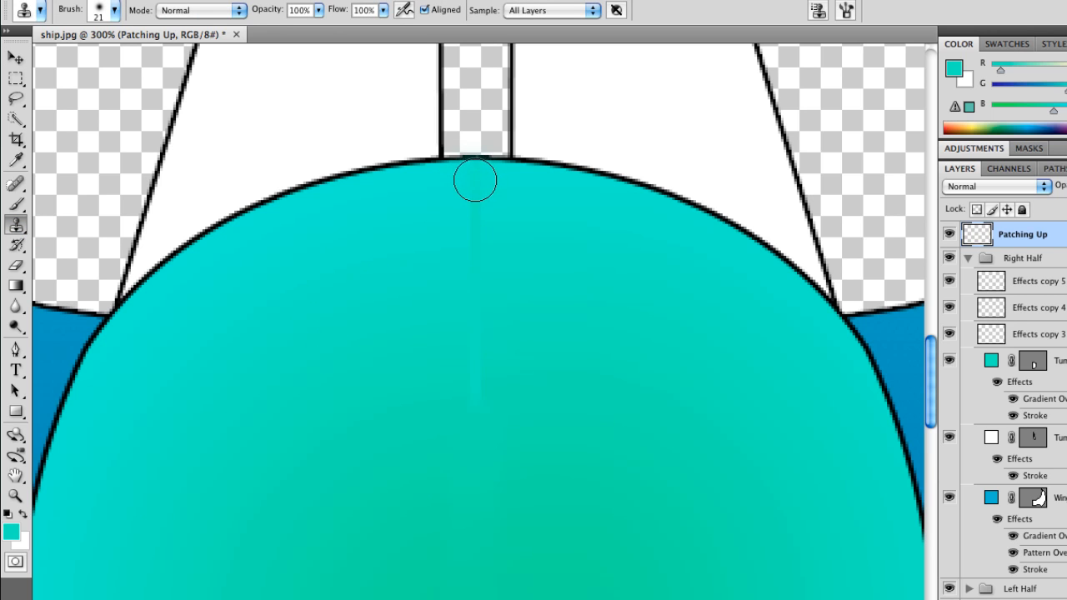
mouse_move(475, 188)
mouse_down()
mouse_move(472, 306)
mouse_move(479, 208)
mouse_up()
Step: Reduce the Clone Stamp brush size to 5 px for the seam just below the turret head's upper outline
key(super+plus)
key(super+plus)
key(super+plus)
key(super+plus)
key(super+plus)
key(super+plus)
key(super+plus)
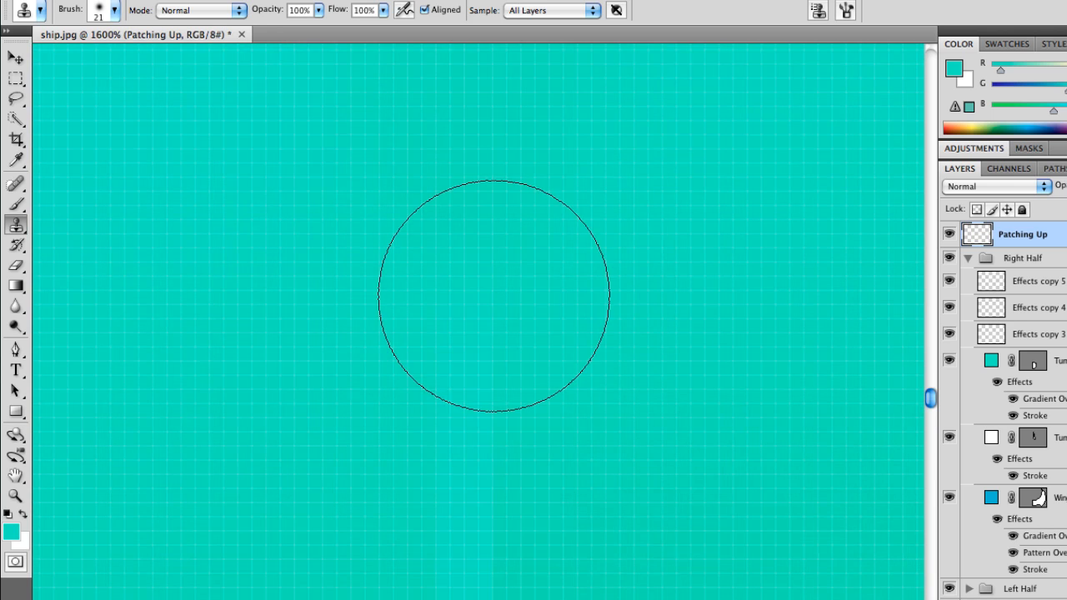
mouse_move(500, 235)
mouse_down()
mouse_move(488, 236)
mouse_move(472, 470)
mouse_up()
drag(475, 350, 473, 525)
drag(477, 71, 469, 285)
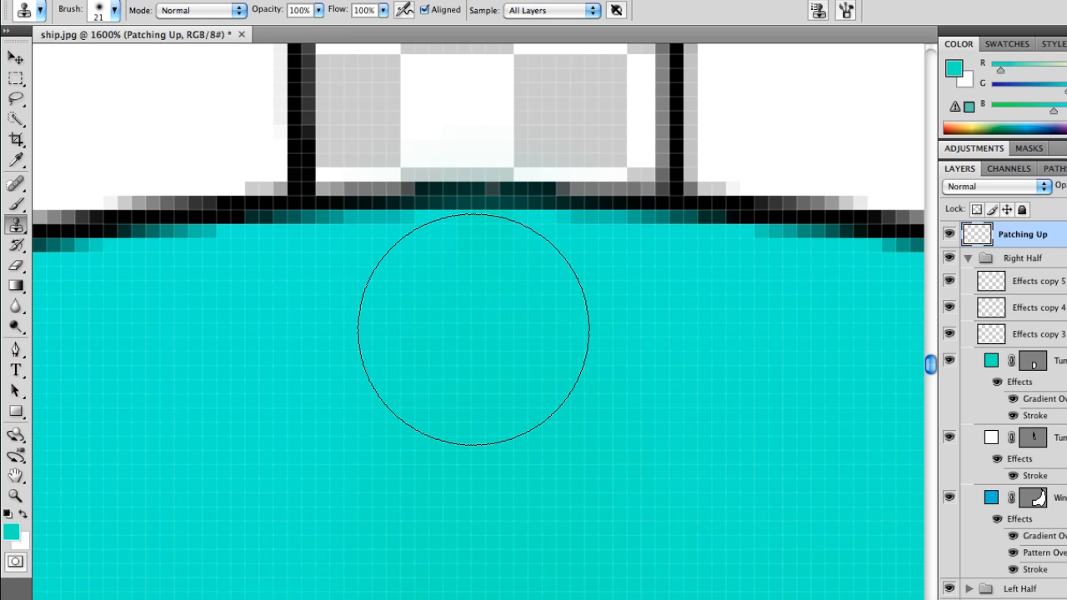
key(bracketleft)
key(bracketleft)
key(bracketleft)
key(bracketleft)
key(bracketleft)
key(bracketleft)
key(bracketleft)
key(bracketleft)
key(bracketleft)
key(bracketleft)
key(bracketleft)
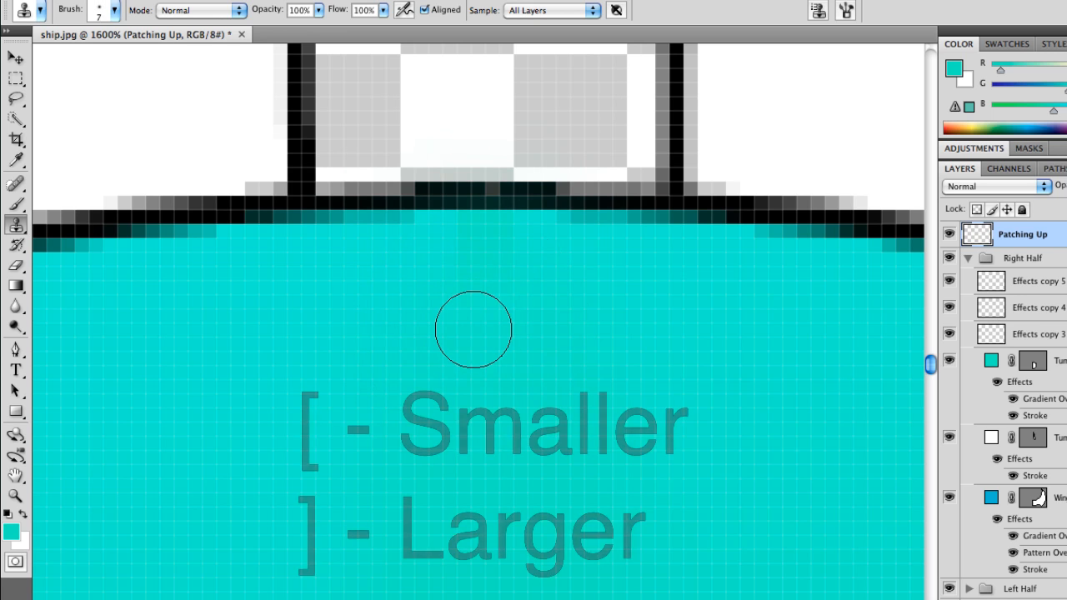
key(bracketright)
key(bracketright)
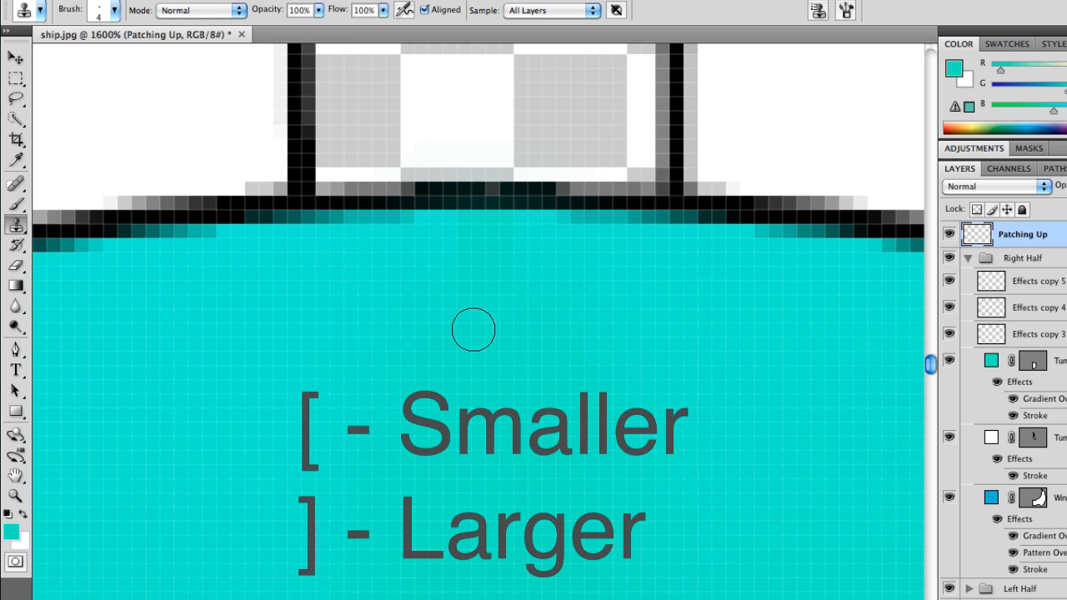
key(bracketright)
key(bracketright)
key(bracketright)
key(bracketright)
key(bracketright)
key(bracketright)
key(bracketright)
key(bracketright)
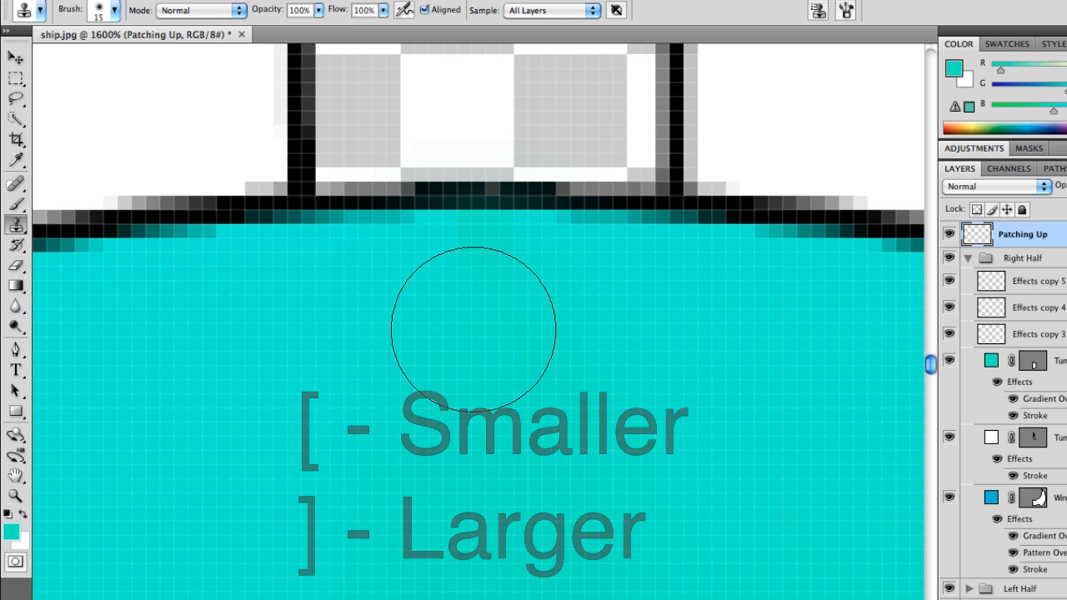
key(bracketright)
key(bracketright)
key(bracketleft)
key(bracketleft)
key(bracketleft)
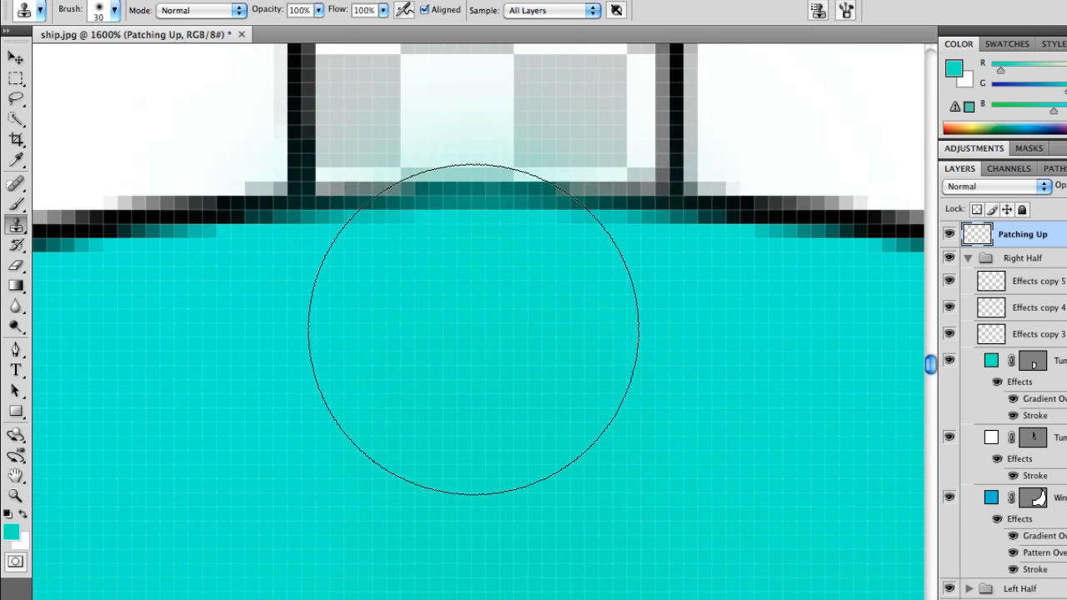
key(bracketleft)
key(bracketleft)
key(bracketleft)
key(bracketleft)
key(bracketleft)
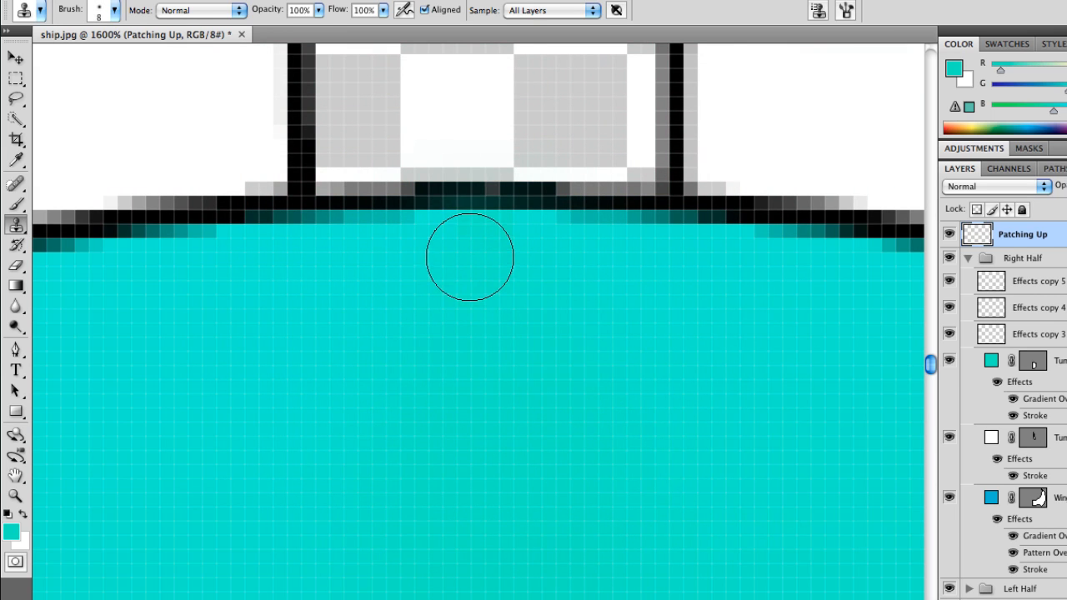
key(bracketleft)
key(bracketleft)
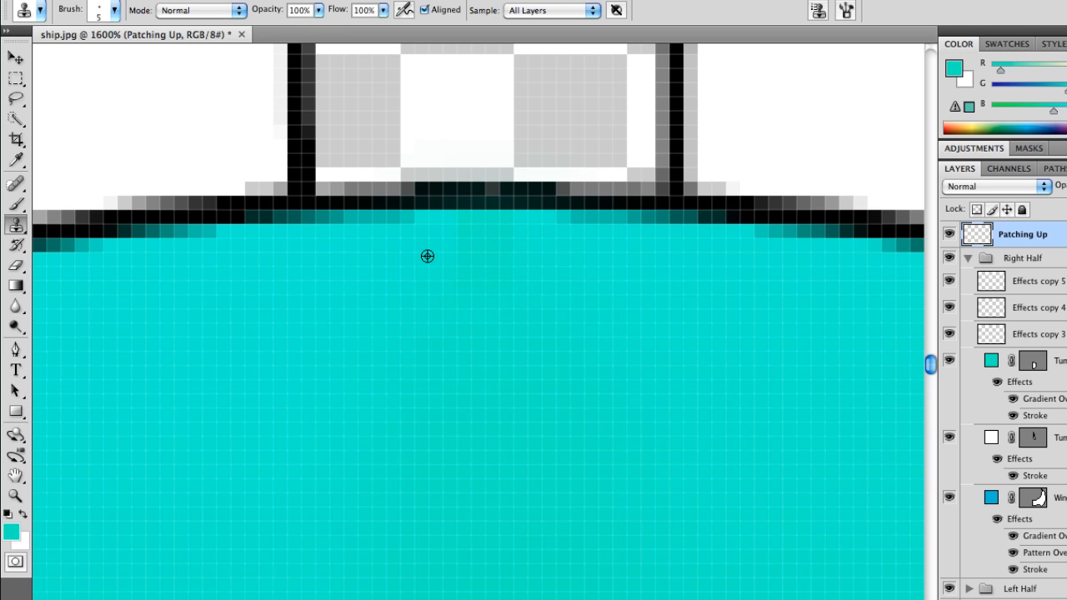
Step: Clone nearby teal over the seam directly below the turret head's upper outline
click(472, 239)
mouse_move(513, 254)
mouse_down()
mouse_move(459, 267)
mouse_move(418, 320)
mouse_move(423, 293)
mouse_move(514, 262)
mouse_move(477, 244)
mouse_up()
alt+click(424, 293)
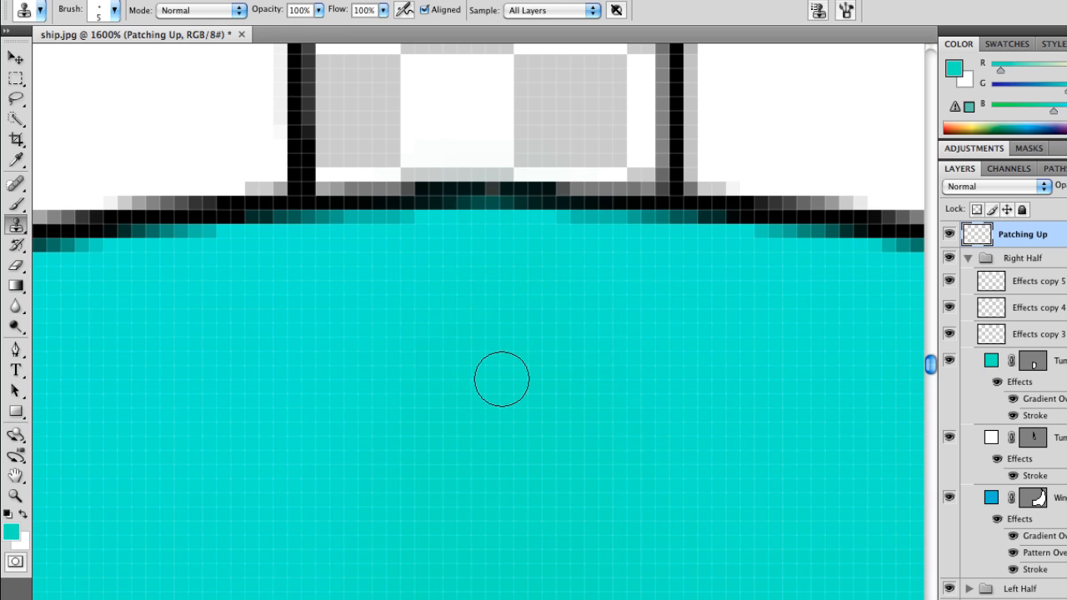
click(440, 238)
Step: Select the discolored strip of the turret head's upper outline, fill it with default black and deselect it
key(m)
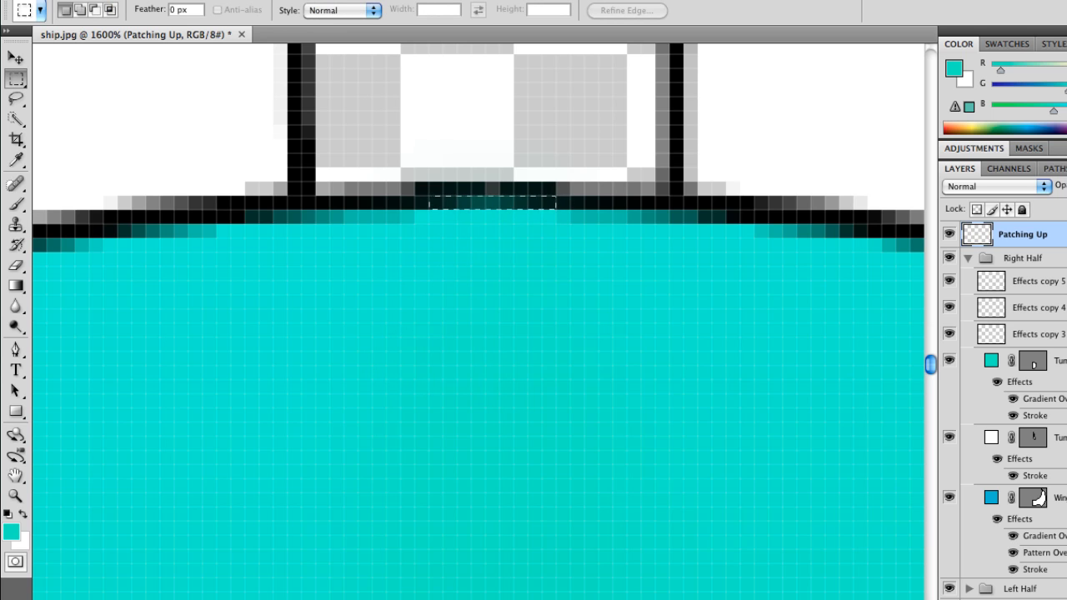
drag(429, 198, 542, 209)
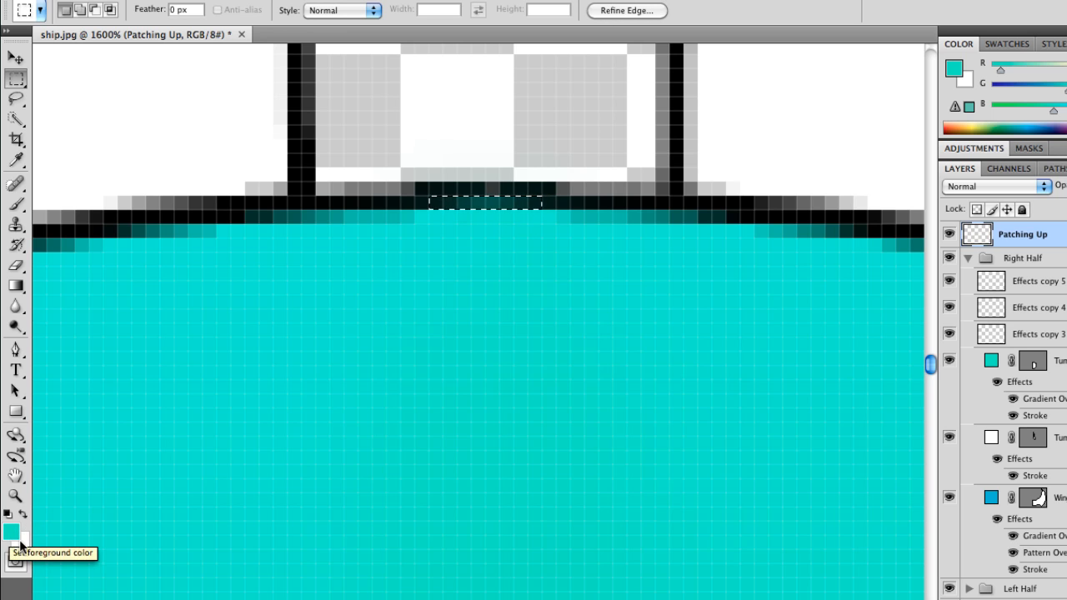
key(d)
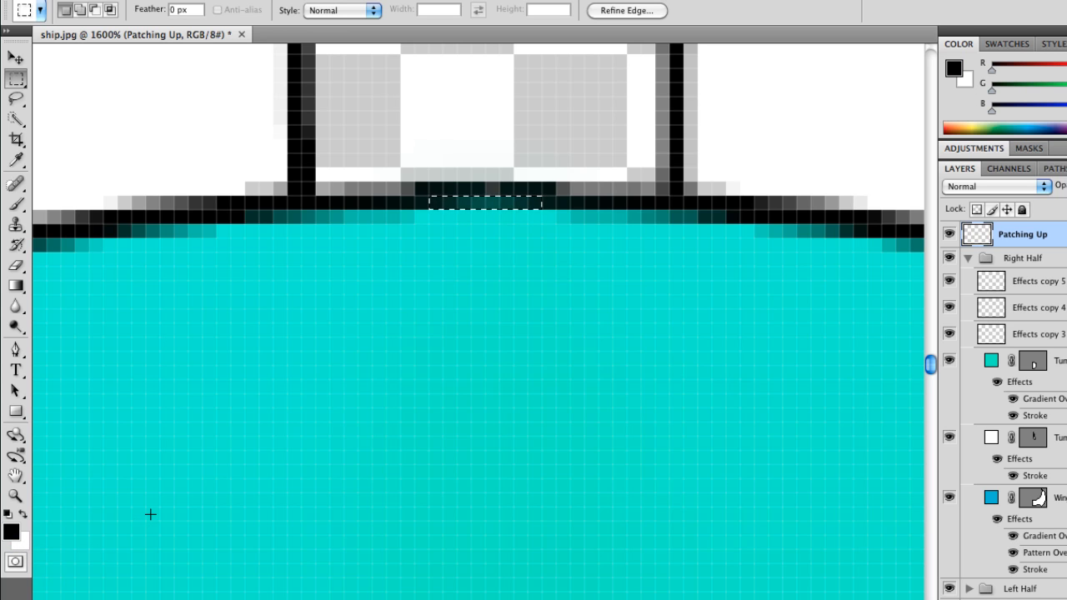
key(alt+BackSpace)
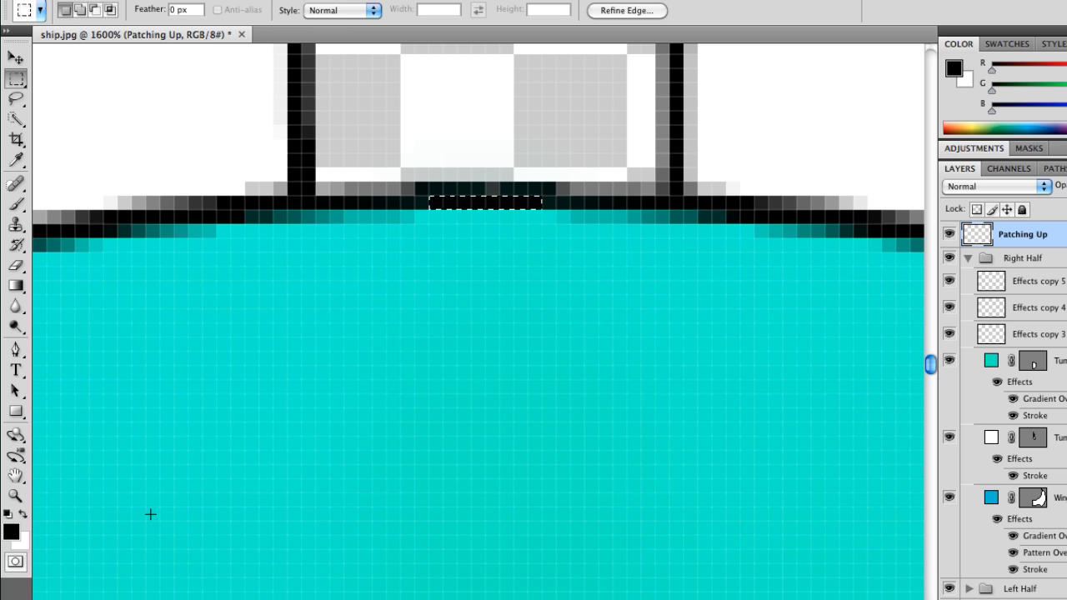
key(ctrl+d)
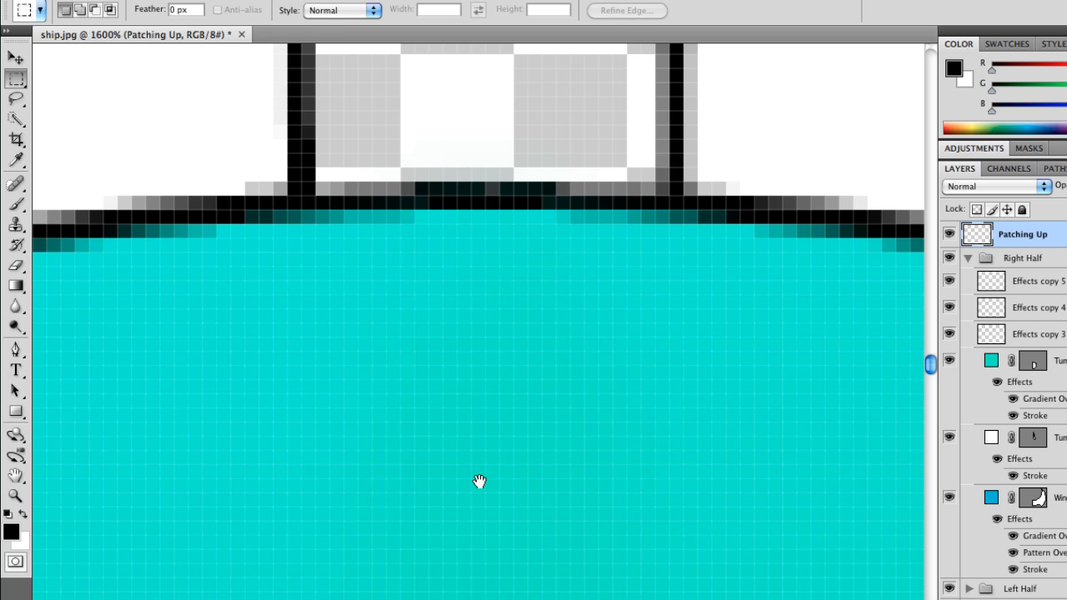
Step: Clone over the remaining seam in the upper part of the turret head using a 9 px Clone Stamp brush
drag(478, 481, 484, 376)
drag(512, 472, 512, 362)
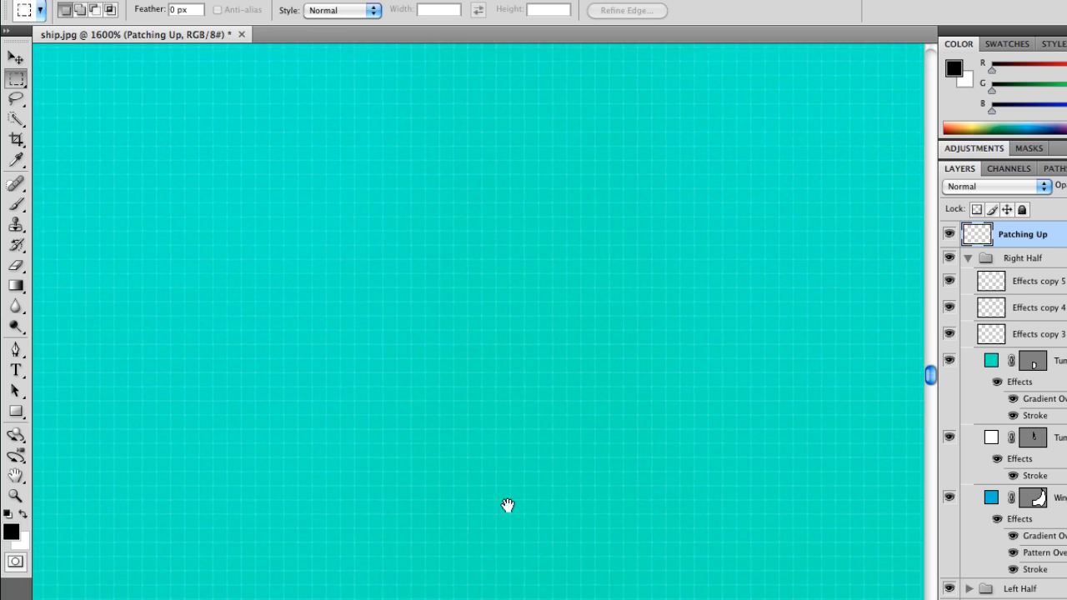
drag(507, 506, 517, 481)
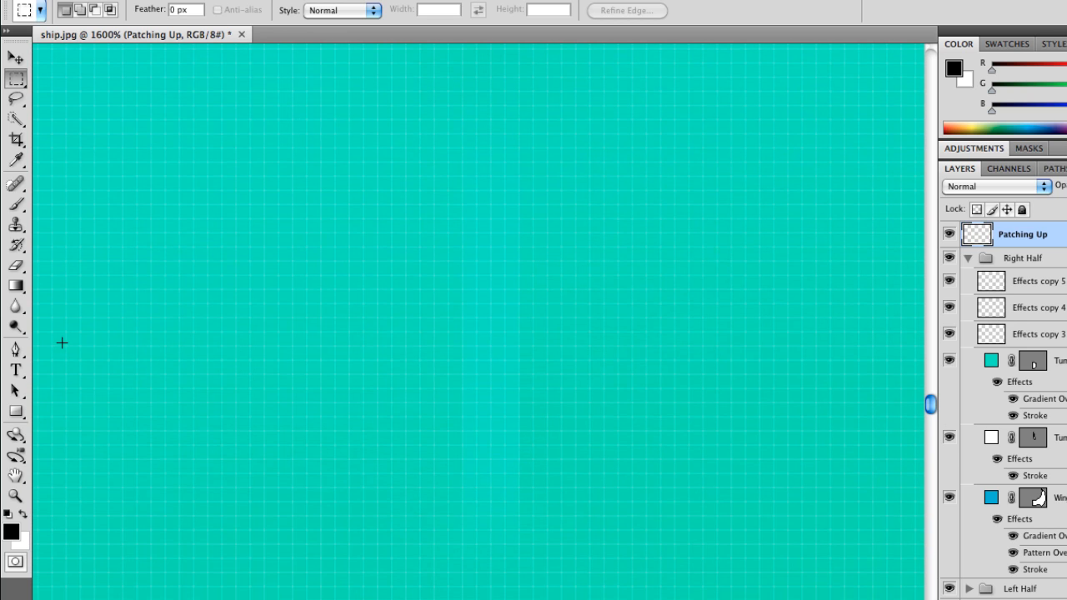
click(15, 224)
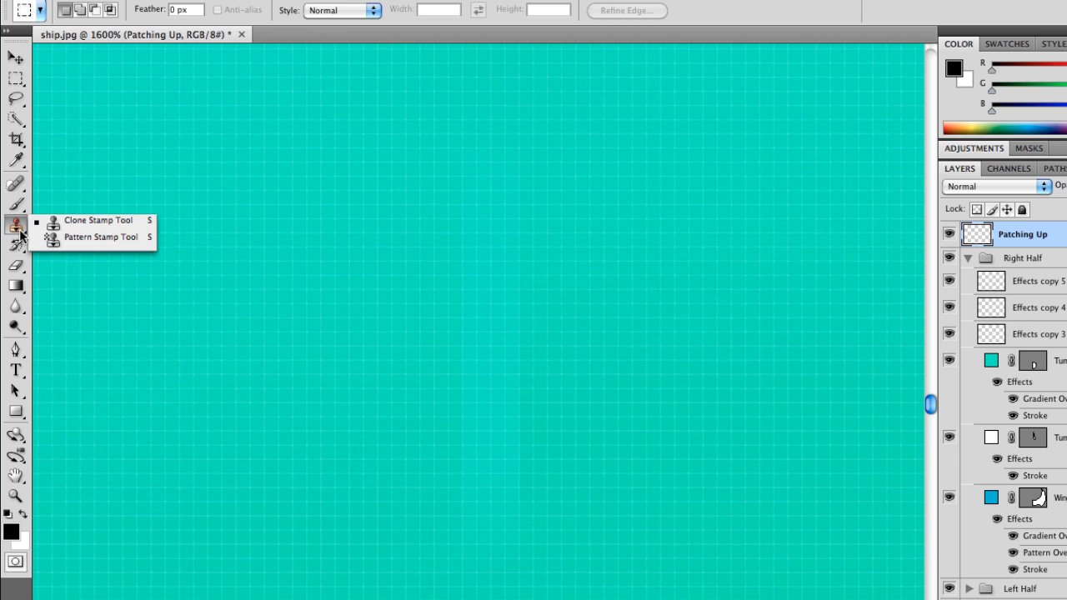
click(64, 230)
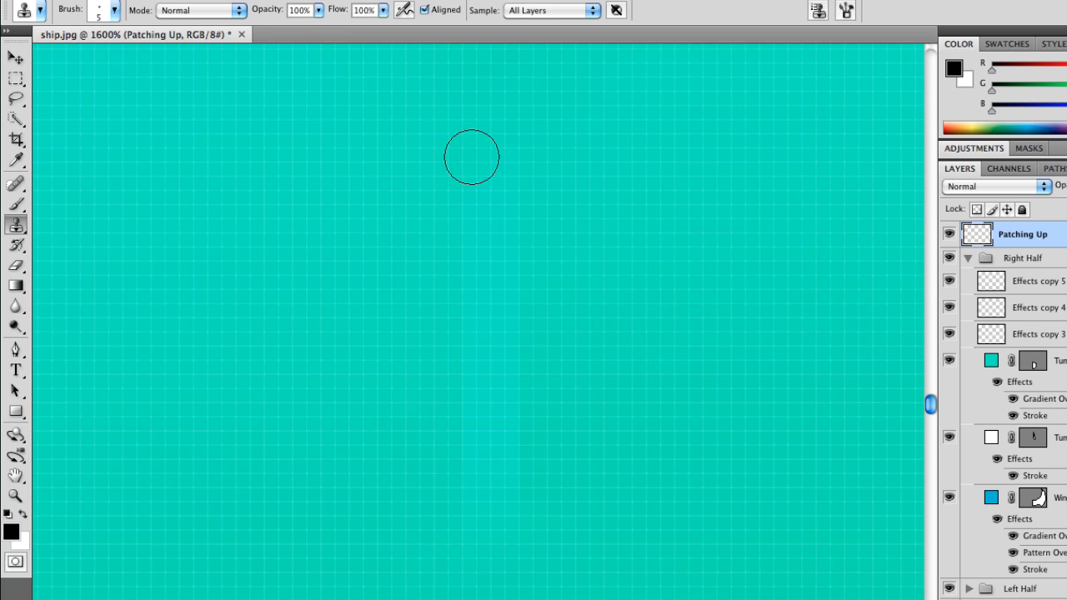
key(bracketright)
key(bracketright)
key(bracketright)
key(bracketright)
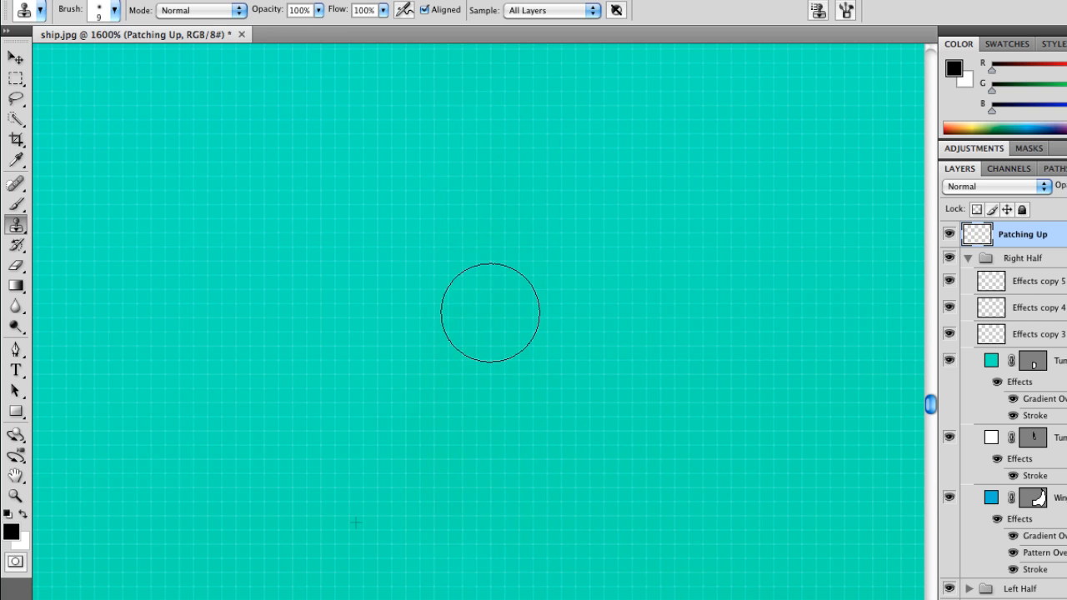
mouse_move(534, 495)
mouse_down()
mouse_move(543, 278)
mouse_move(520, 280)
mouse_move(526, 267)
mouse_up()
drag(529, 525, 518, 288)
drag(519, 521, 508, 287)
drag(510, 533, 508, 448)
Step: Sample the teal beside the seam and clone it over the seam just above the turret head's lower outline
drag(462, 533, 622, 506)
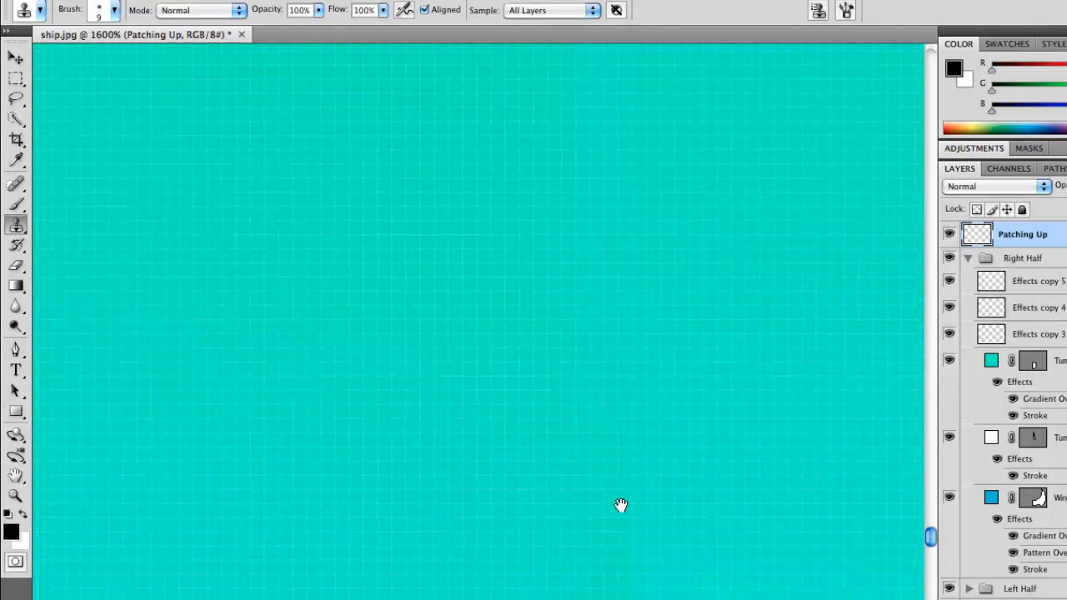
mouse_move(241, 397)
mouse_down()
mouse_move(416, 147)
mouse_move(436, 371)
mouse_move(421, 493)
mouse_move(484, 152)
mouse_up()
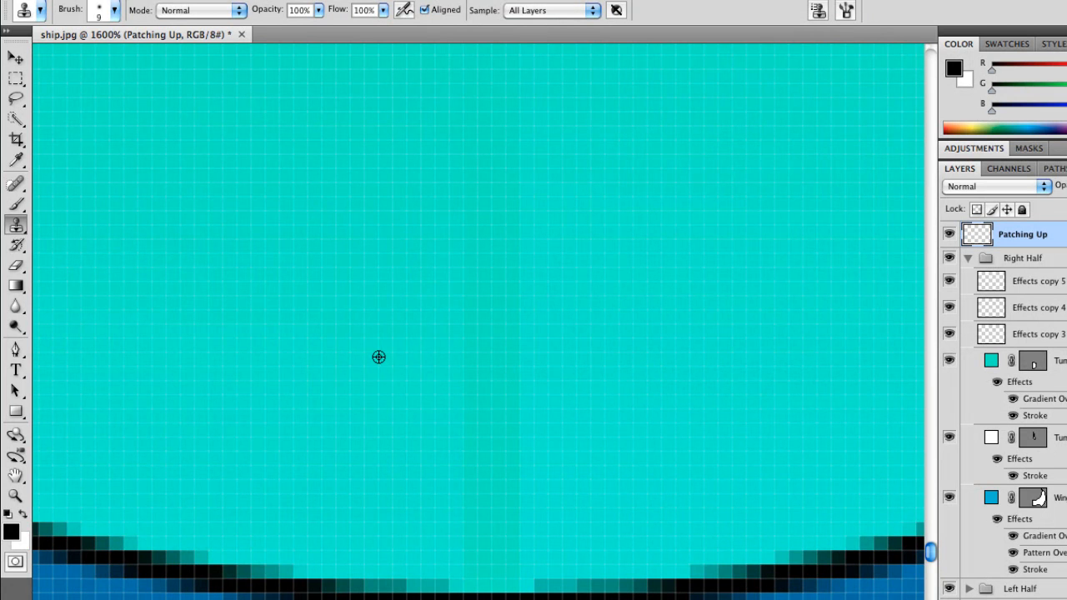
alt+click(390, 406)
mouse_move(491, 441)
mouse_down()
mouse_move(492, 236)
mouse_move(499, 305)
mouse_move(486, 512)
mouse_move(470, 524)
mouse_move(493, 517)
mouse_move(493, 529)
mouse_move(478, 516)
mouse_move(512, 493)
mouse_move(460, 389)
mouse_move(469, 178)
mouse_move(610, 435)
mouse_move(590, 246)
mouse_move(596, 303)
mouse_up()
key(space)
mouse_move(535, 349)
mouse_down()
mouse_move(531, 339)
mouse_move(531, 405)
mouse_move(677, 362)
mouse_up()
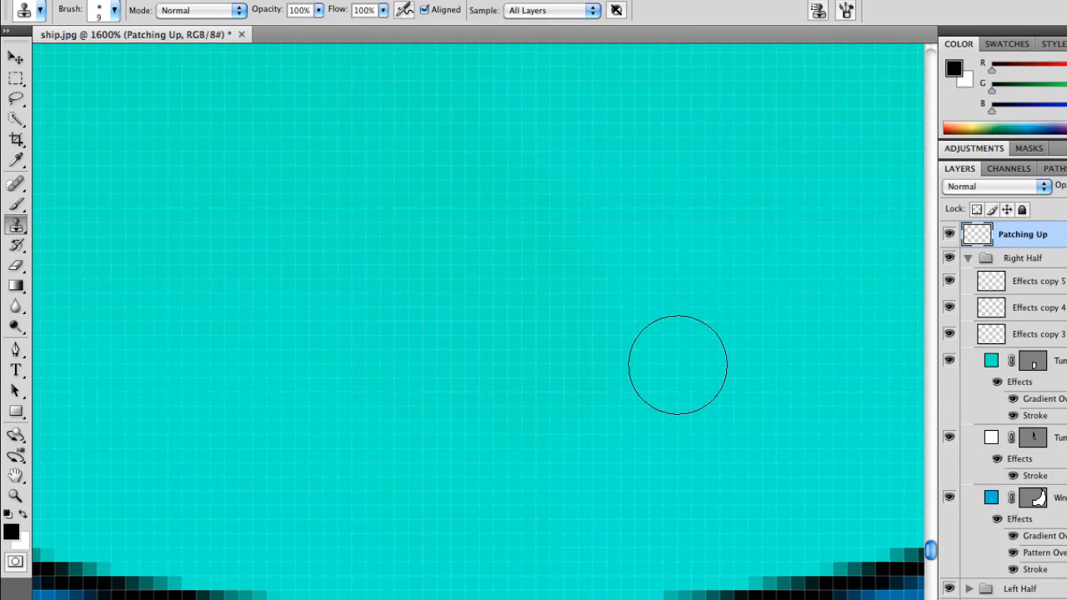
Step: Clone nearby teal over the seam between the turret head's center and its lower end
key(space)
mouse_move(469, 238)
mouse_down()
mouse_move(482, 370)
mouse_move(467, 384)
mouse_up()
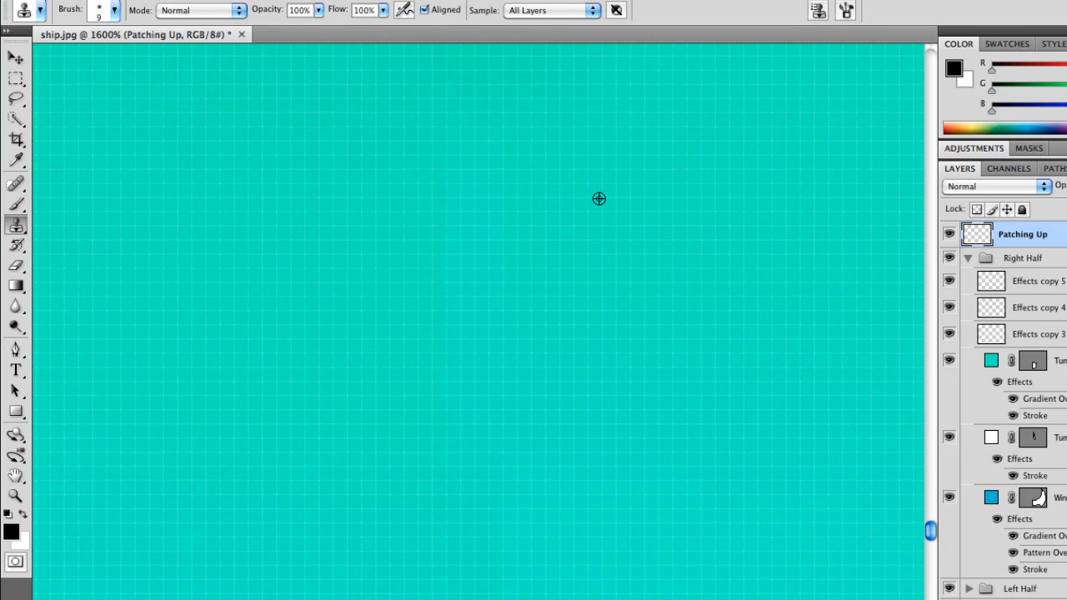
alt+click(372, 206)
drag(458, 172, 455, 397)
drag(482, 242, 520, 380)
drag(426, 388, 453, 230)
Step: Select the discolored strip of the turret head's lower outline at the center, fill it with black and deselect it
drag(460, 442, 467, 274)
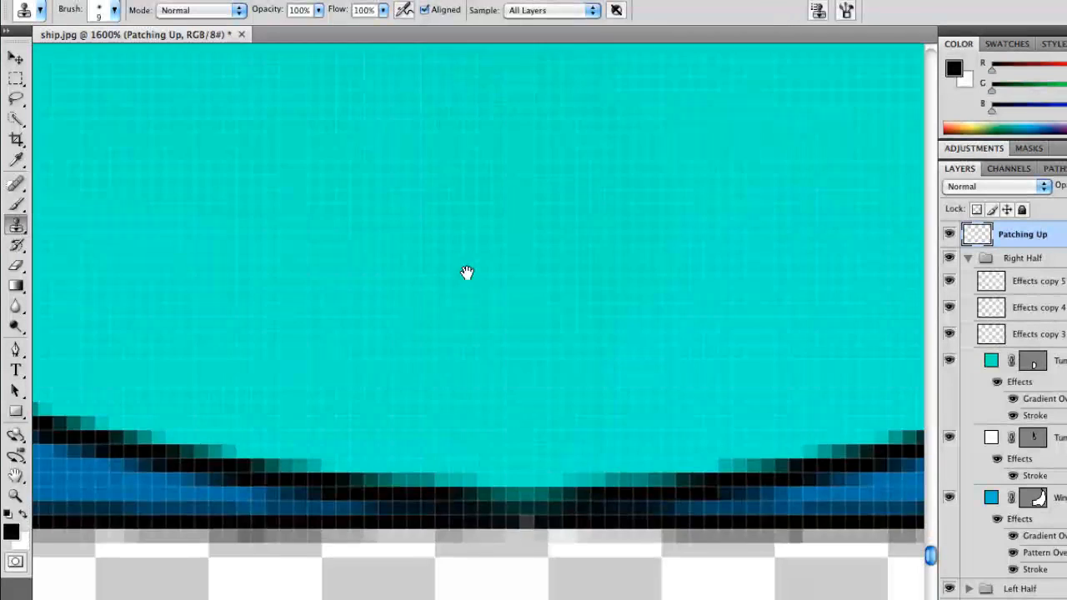
mouse_move(487, 492)
mouse_down()
mouse_move(488, 258)
mouse_move(478, 343)
mouse_up()
drag(199, 213, 182, 191)
key(ctrl+z)
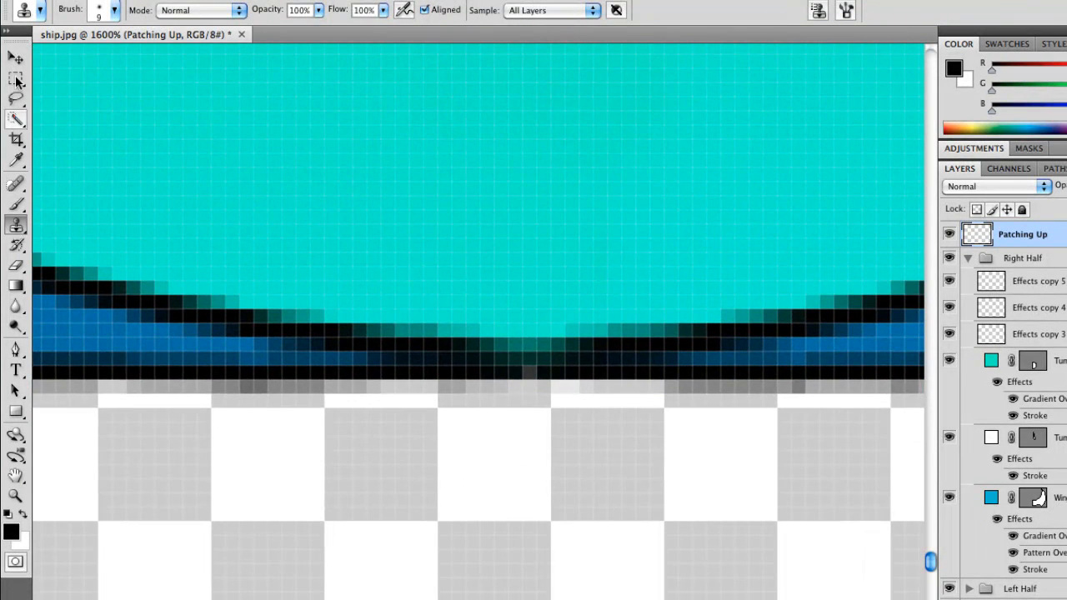
click(16, 78)
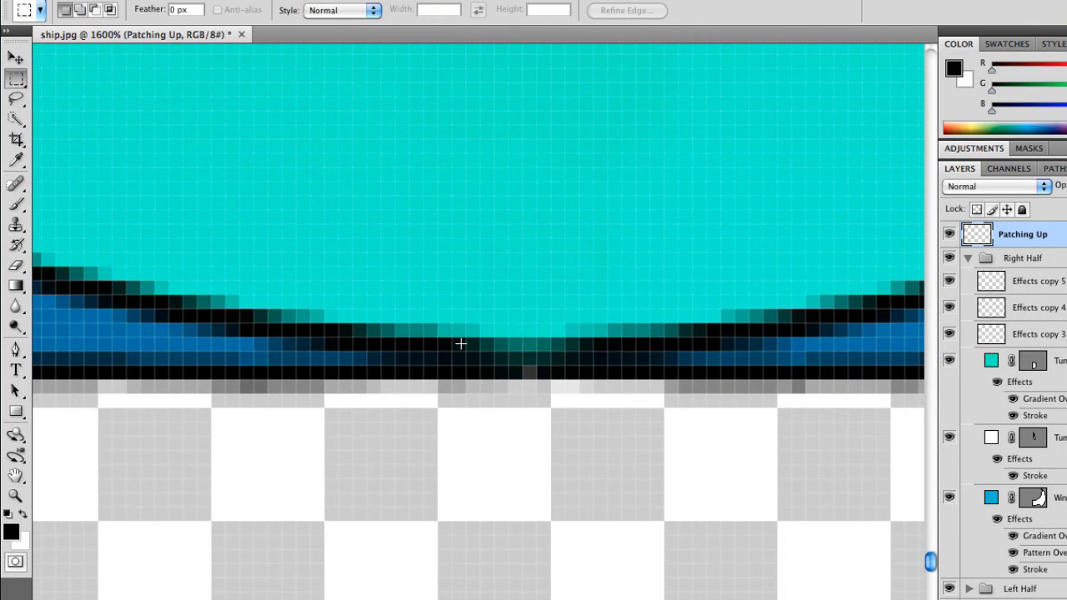
drag(578, 365, 593, 364)
key(ctrl+BackSpace)
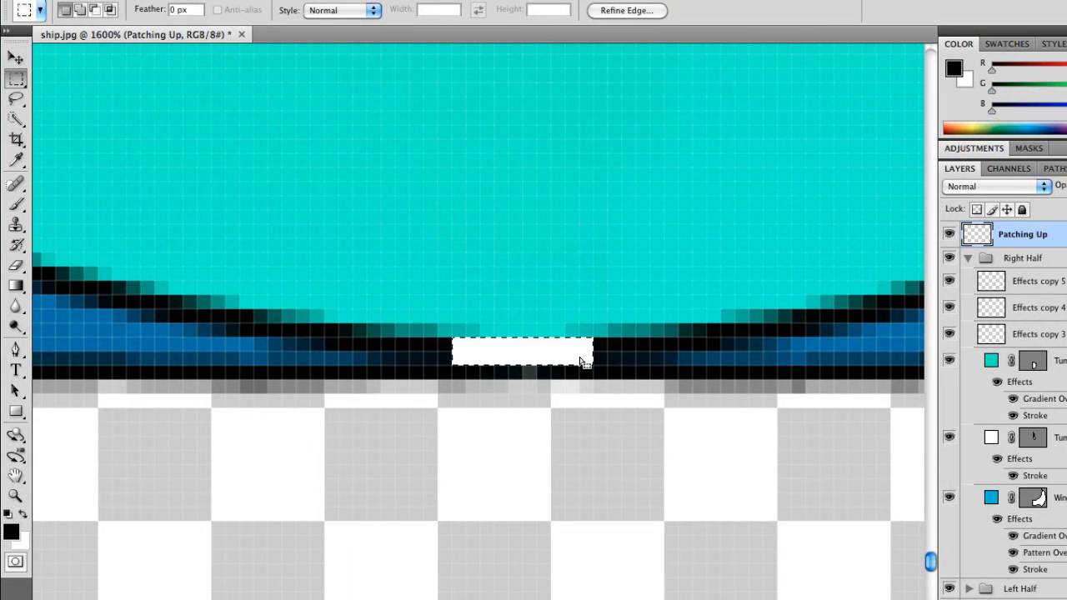
key(alt+BackSpace)
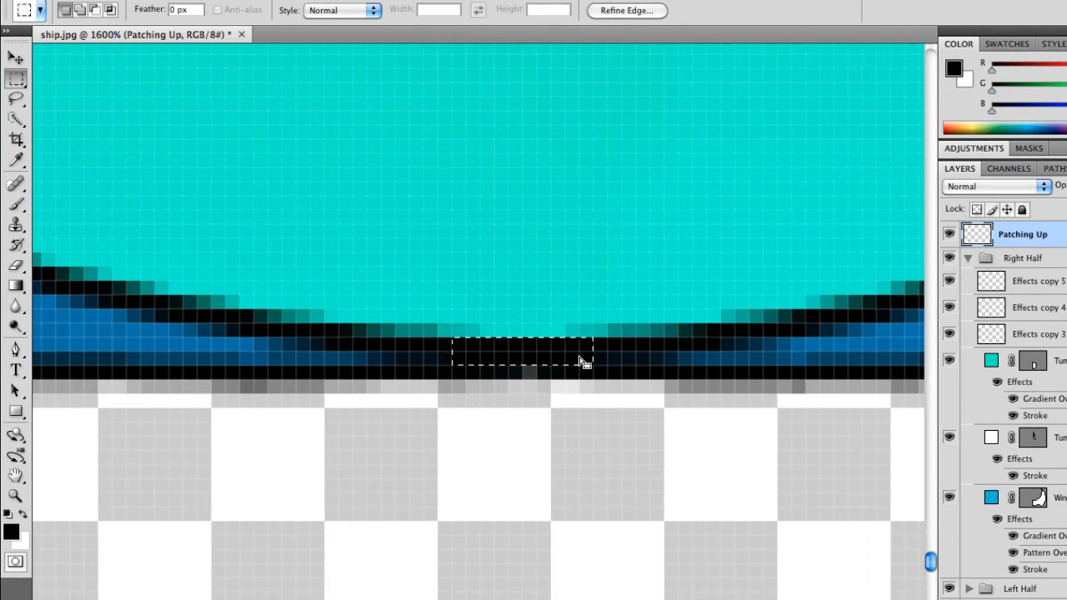
key(ctrl+d)
Step: Clone nearby teal over the discoloration inside the turret head's upper edge using a 50 px Clone Stamp brush
key(ctrl+alt+0)
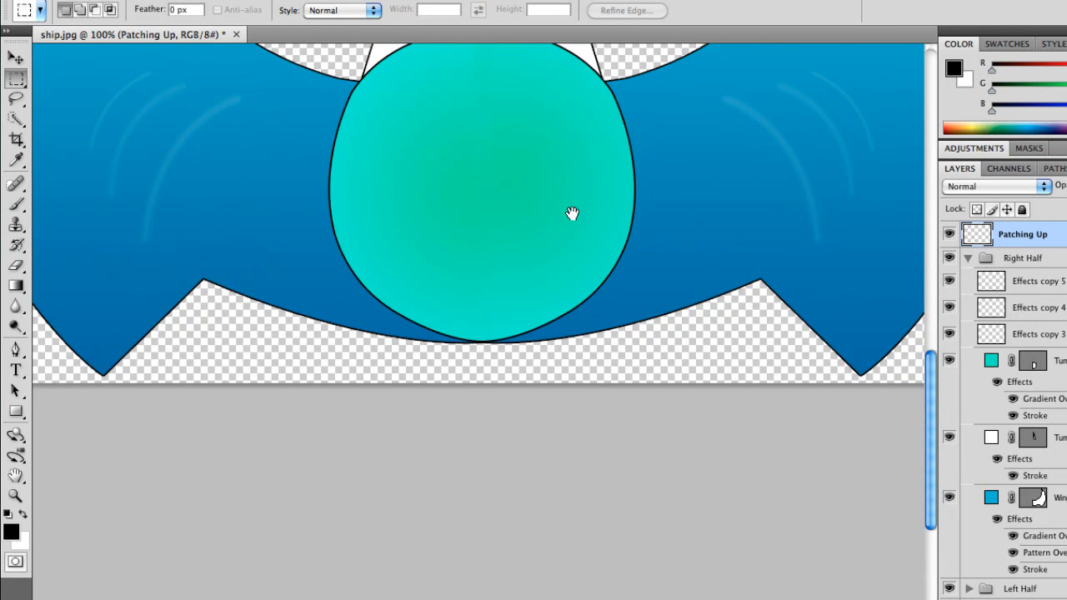
drag(572, 214, 568, 369)
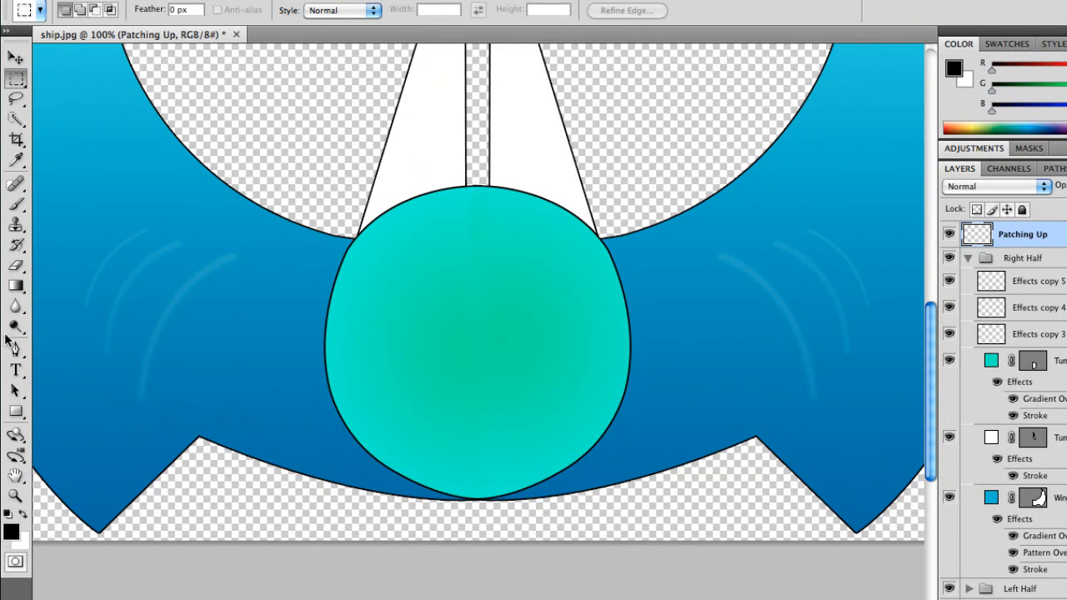
click(15, 224)
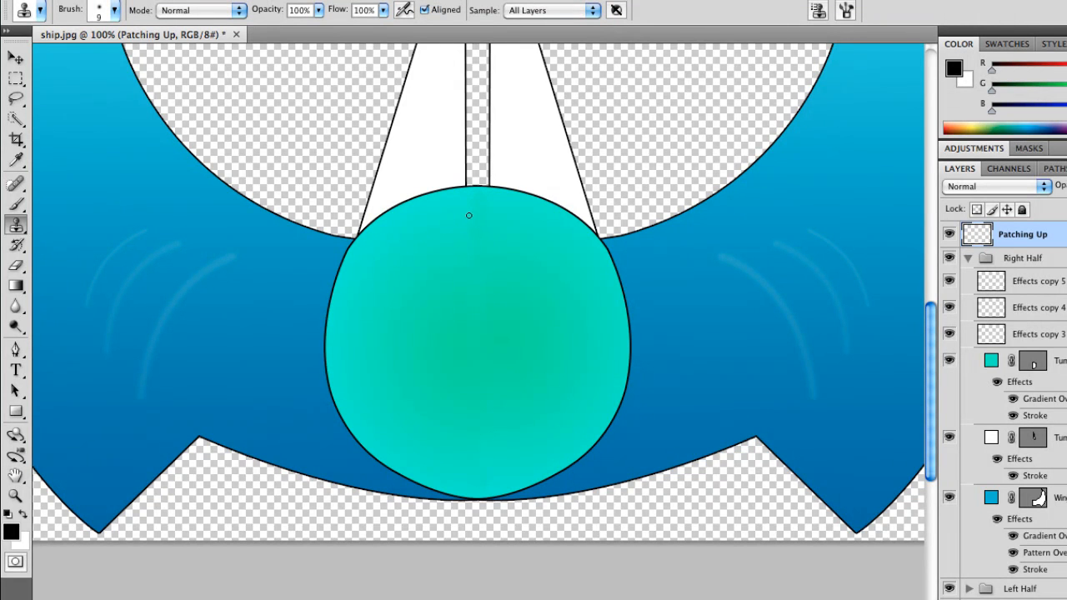
key(bracketright)
key(bracketright)
key(bracketright)
key(bracketright)
drag(471, 214, 476, 233)
drag(478, 226, 474, 221)
alt+click(515, 213)
drag(477, 207, 478, 208)
key(ctrl+minus)
key(ctrl+minus)
key(ctrl+plus)
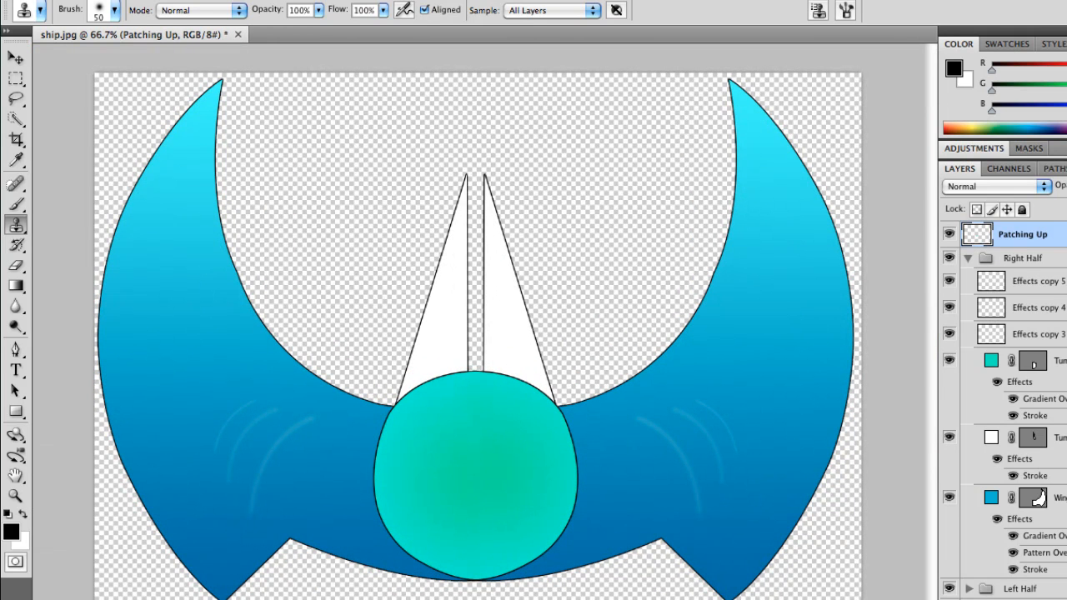
right_click(1058, 367)
click(1034, 282)
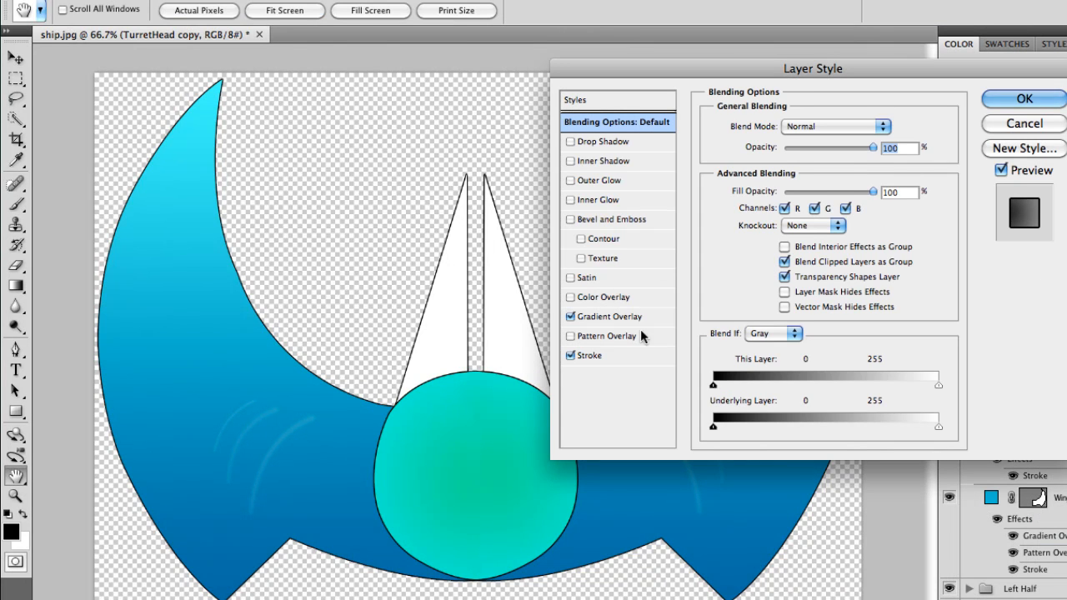
click(620, 317)
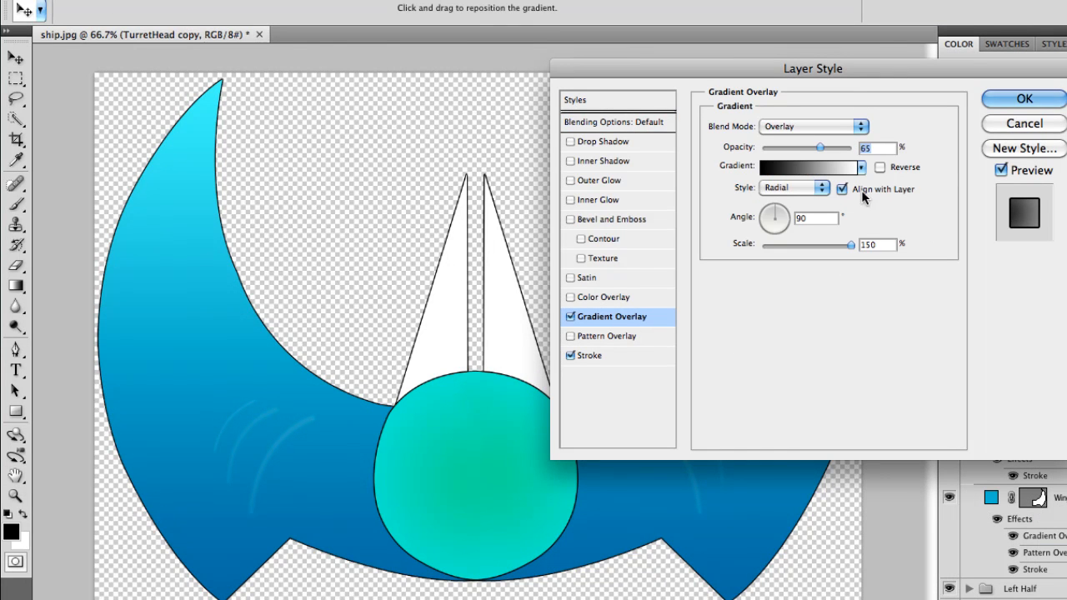
click(1025, 124)
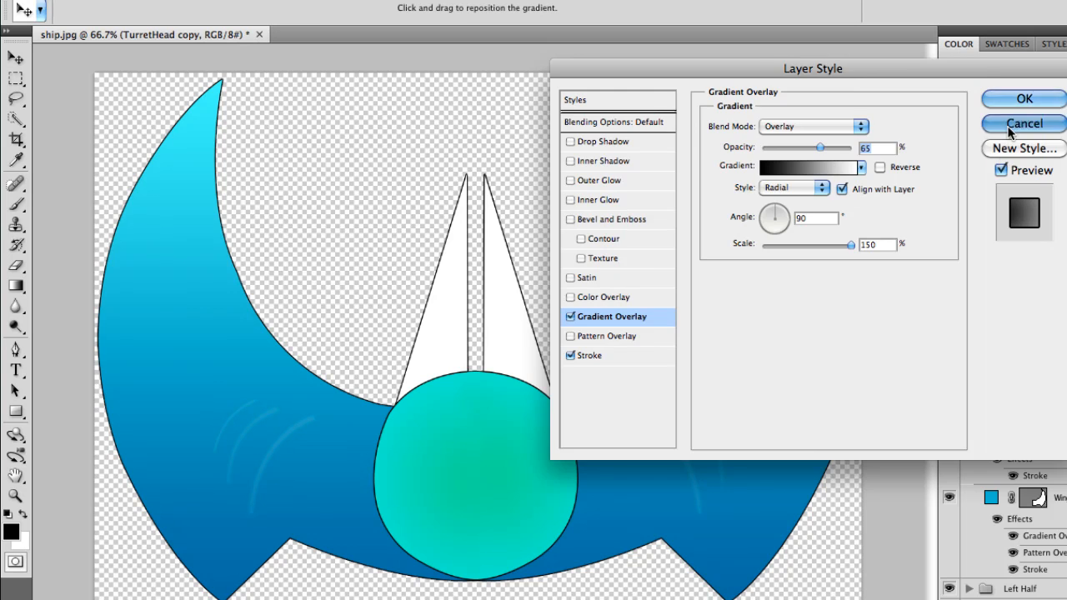
Step: Add a linear black-to-white Gradient Overlay to the Turret copy layer with a 0° angle and 15% opacity
right_click(1063, 434)
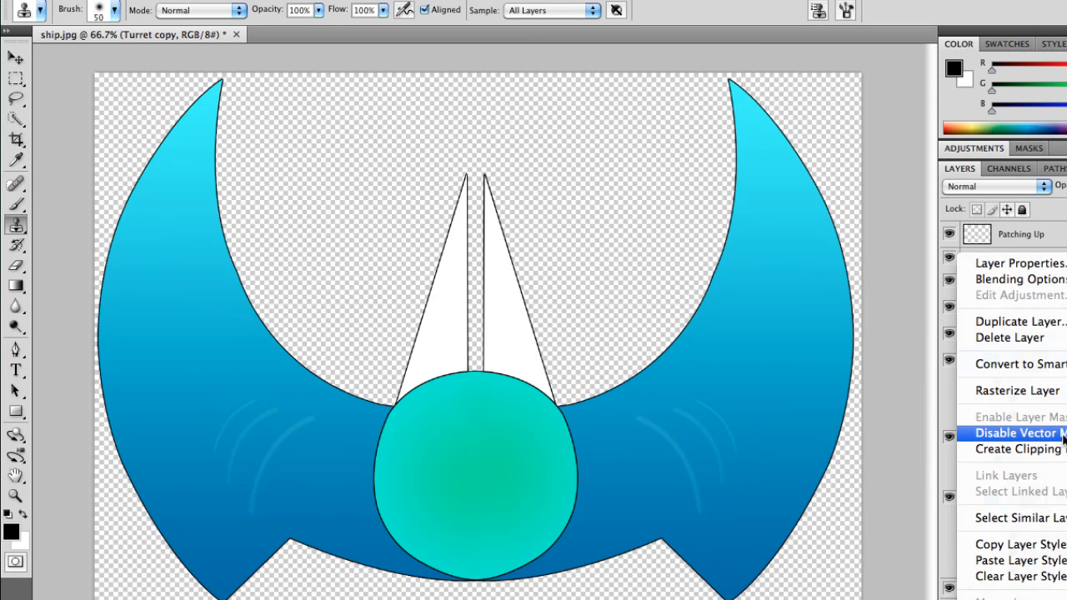
click(1004, 282)
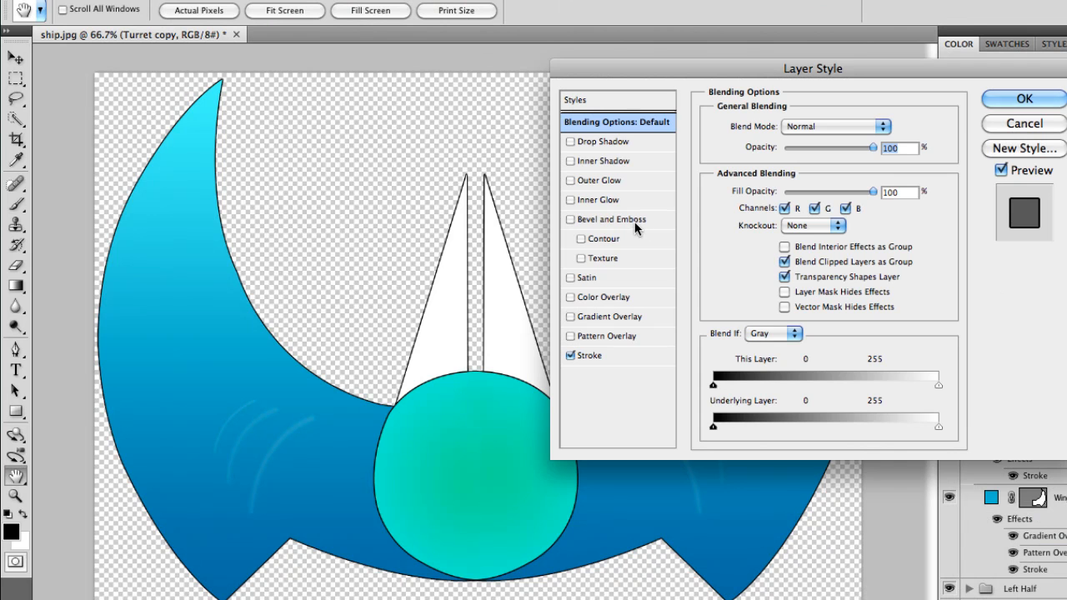
click(611, 317)
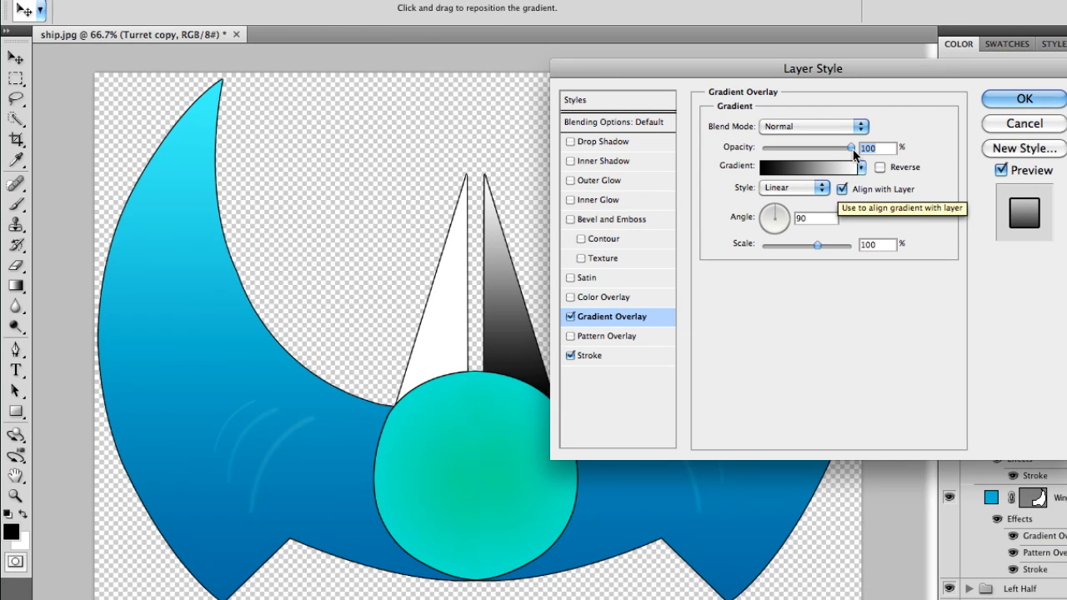
drag(852, 147, 780, 158)
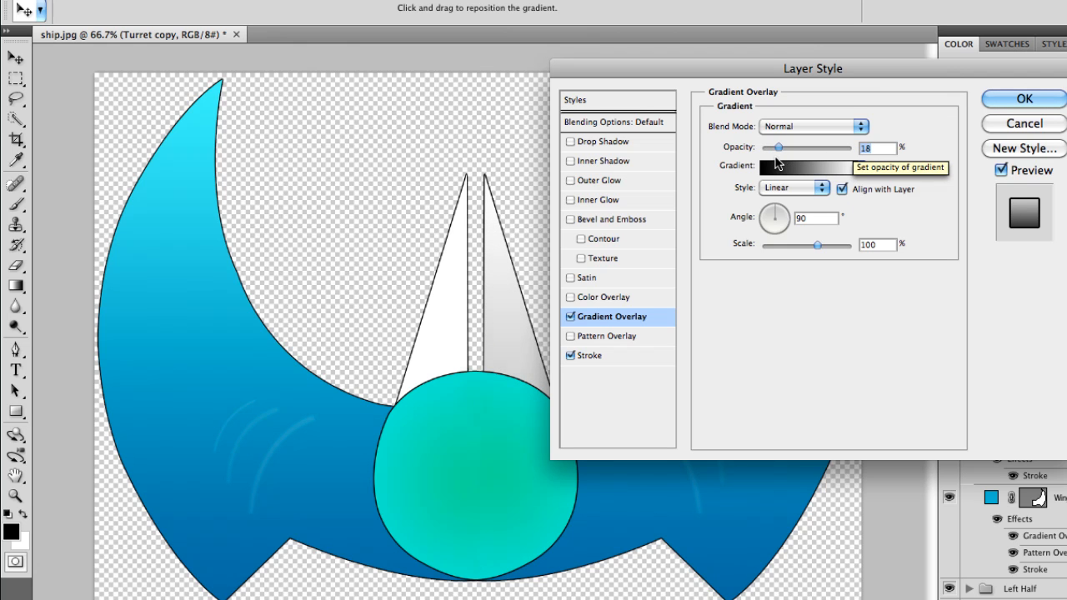
drag(775, 162, 854, 165)
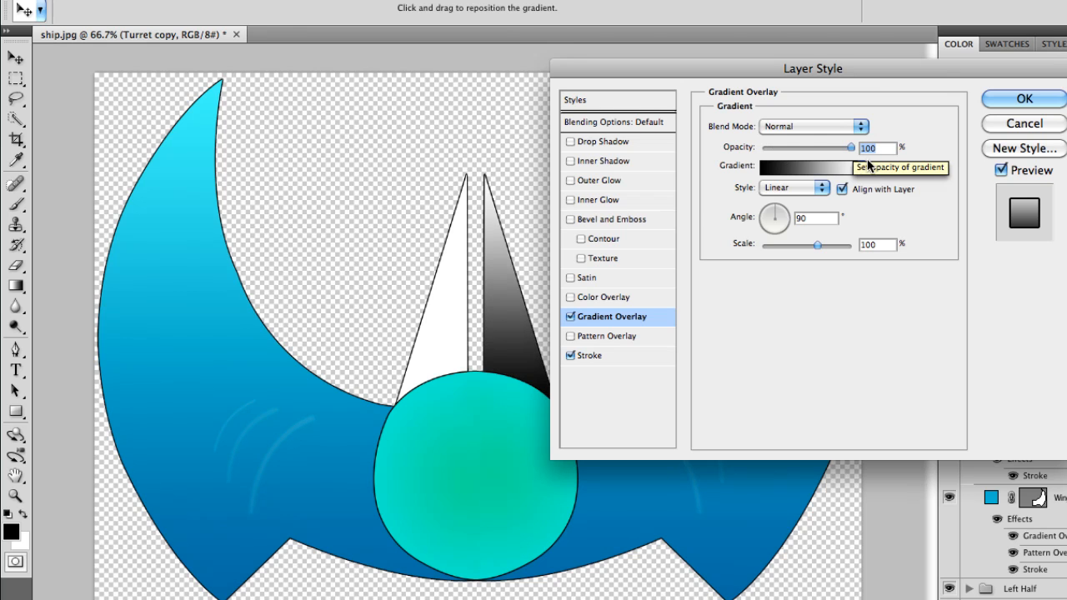
drag(772, 217, 763, 222)
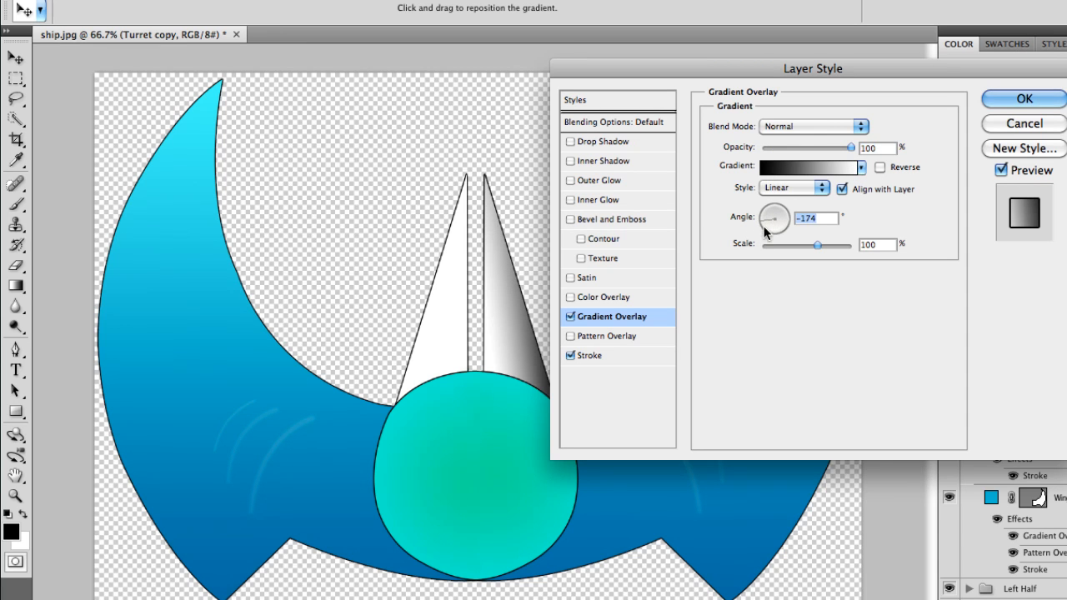
click(774, 219)
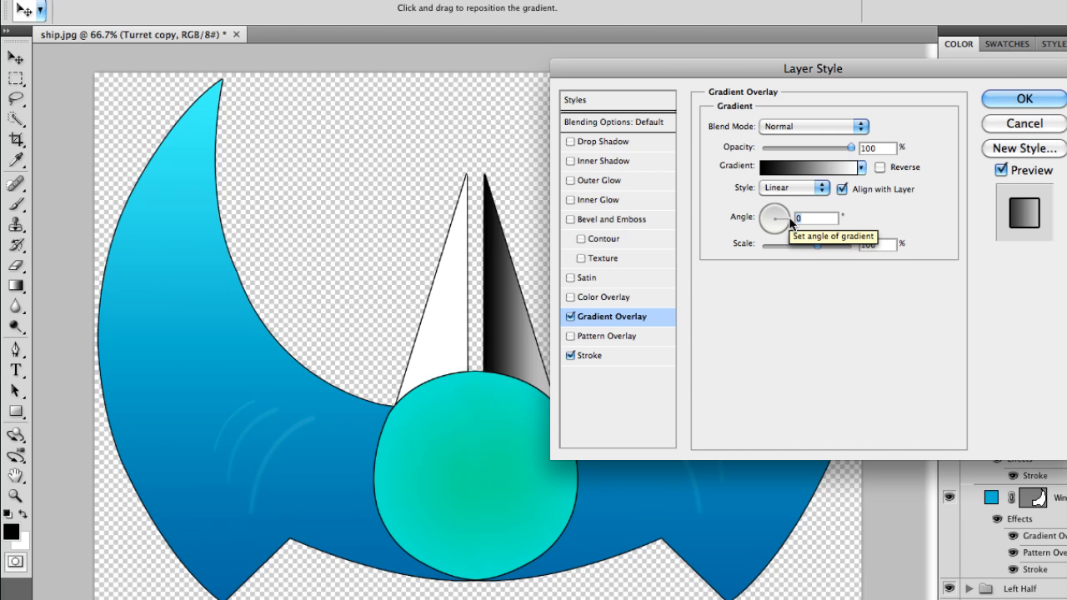
drag(853, 152, 777, 160)
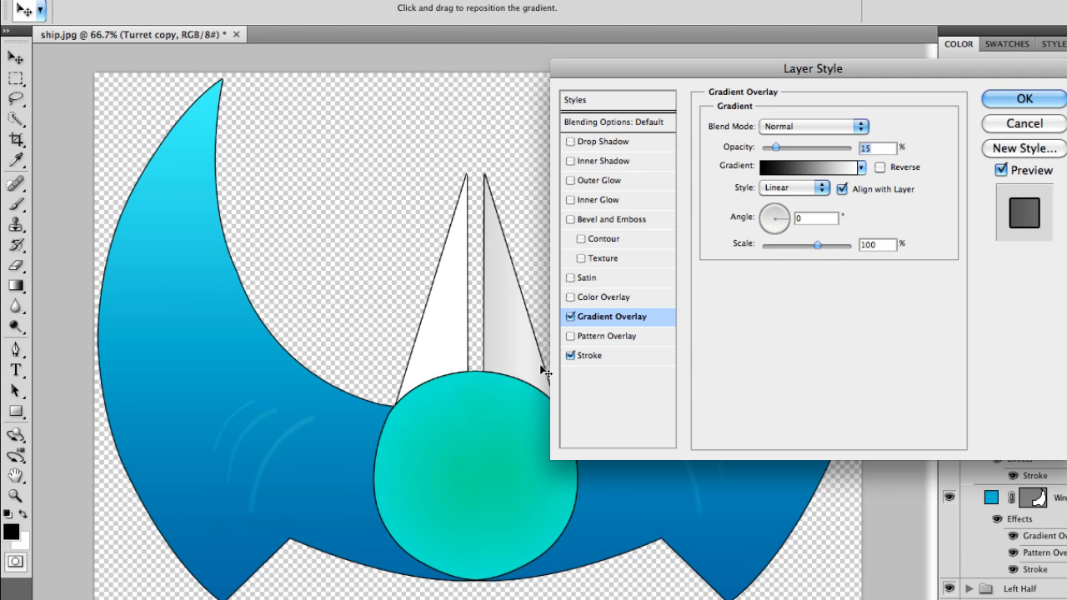
Step: Add a Pattern Overlay to the Turret copy layer at 1% scale and about 21% opacity, and apply the layer style
click(594, 338)
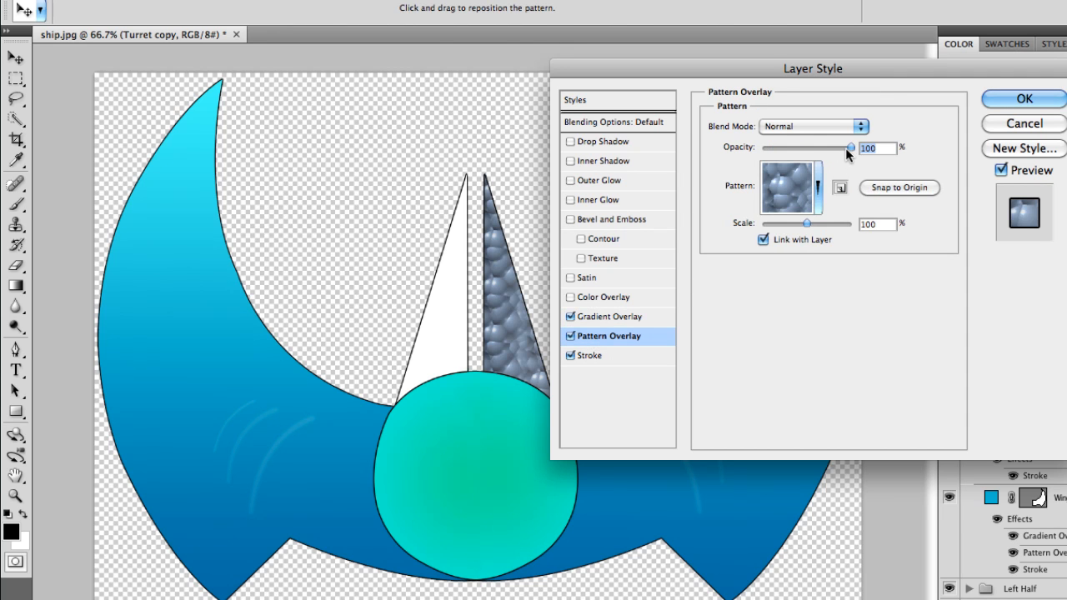
drag(851, 147, 772, 151)
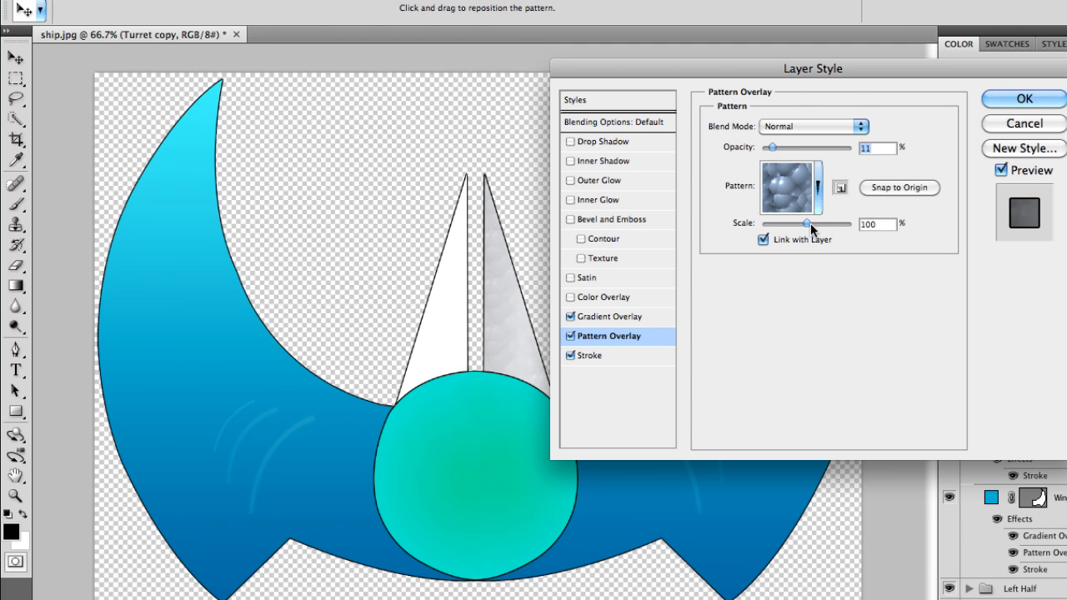
drag(808, 224, 687, 218)
mouse_move(773, 146)
mouse_down()
mouse_move(793, 153)
mouse_move(785, 149)
mouse_up()
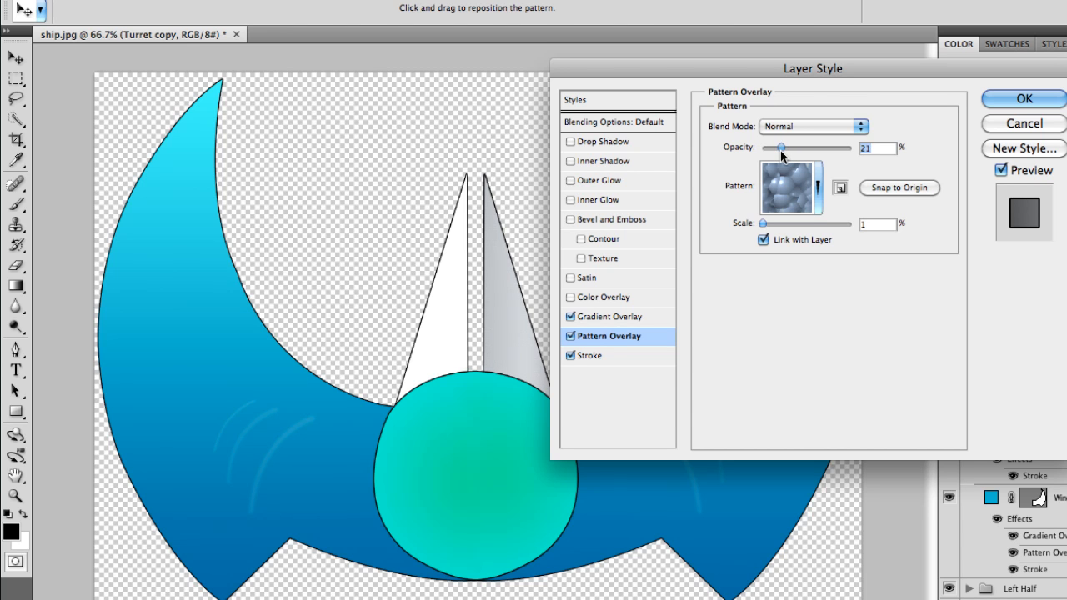
drag(780, 150, 779, 150)
click(1017, 93)
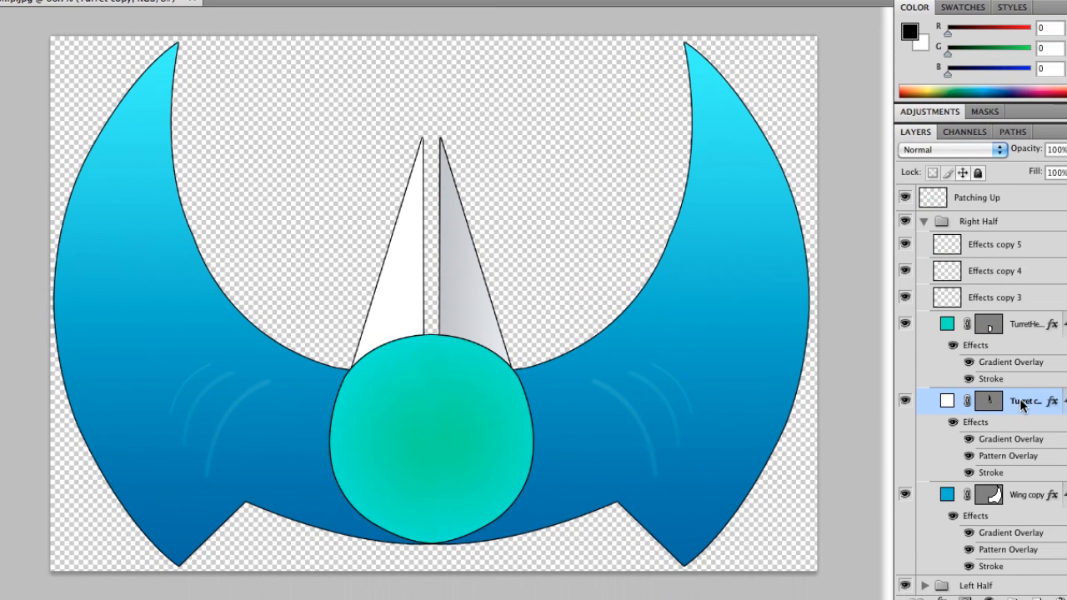
Step: Copy the Turret copy layer's style and paste it onto the Turret layer in the Left Half group
right_click(1064, 441)
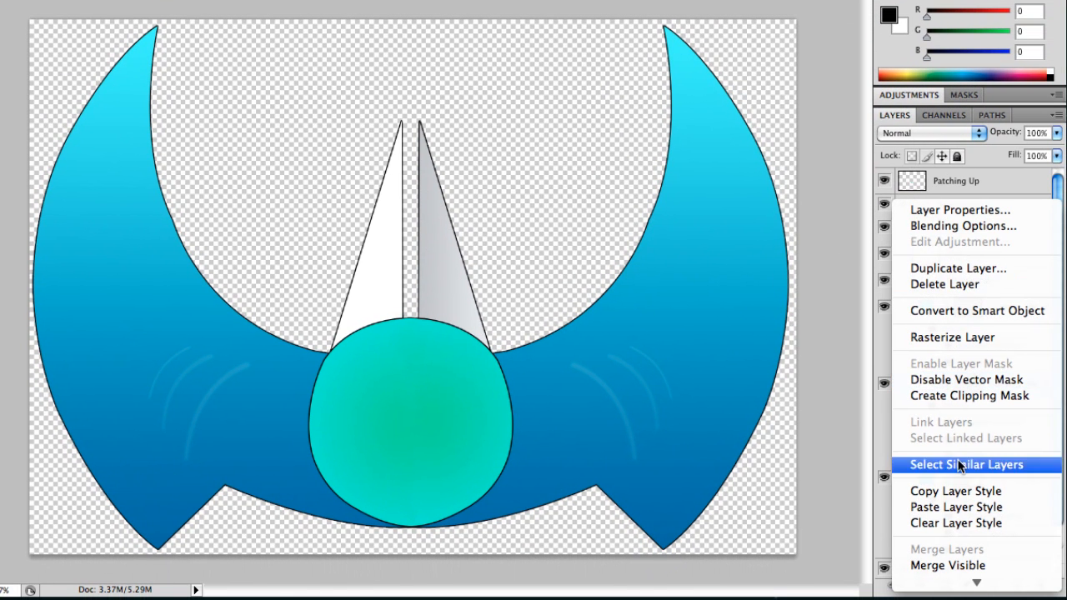
click(956, 494)
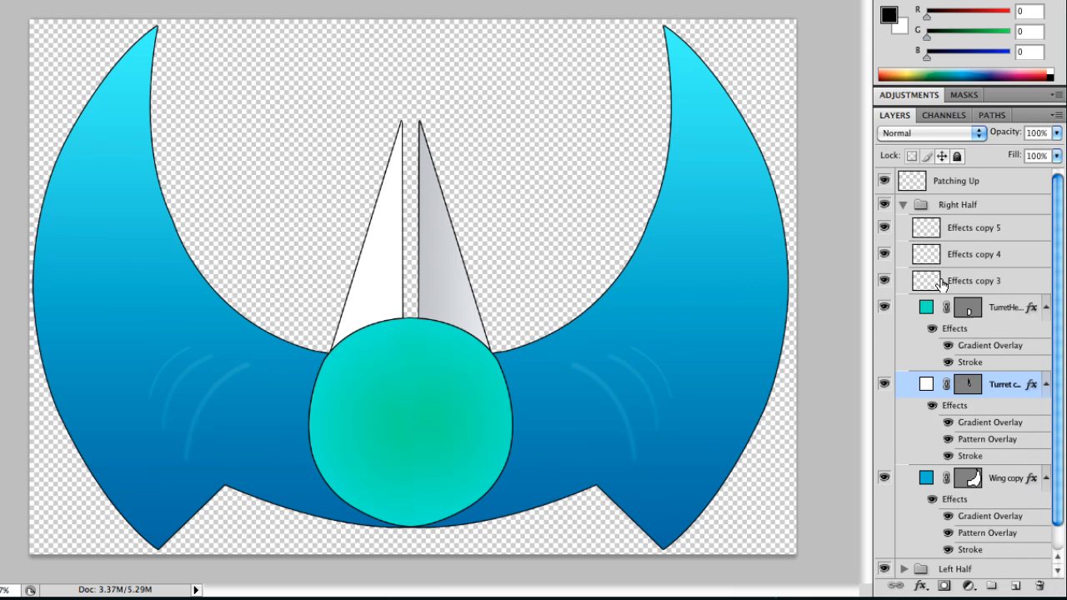
click(905, 206)
click(904, 225)
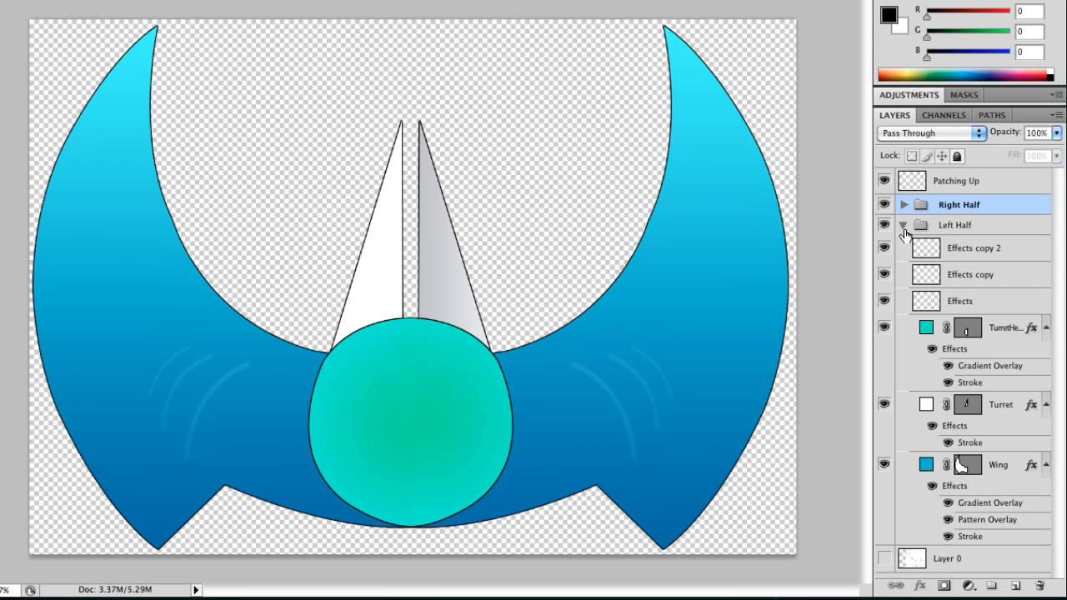
right_click(998, 405)
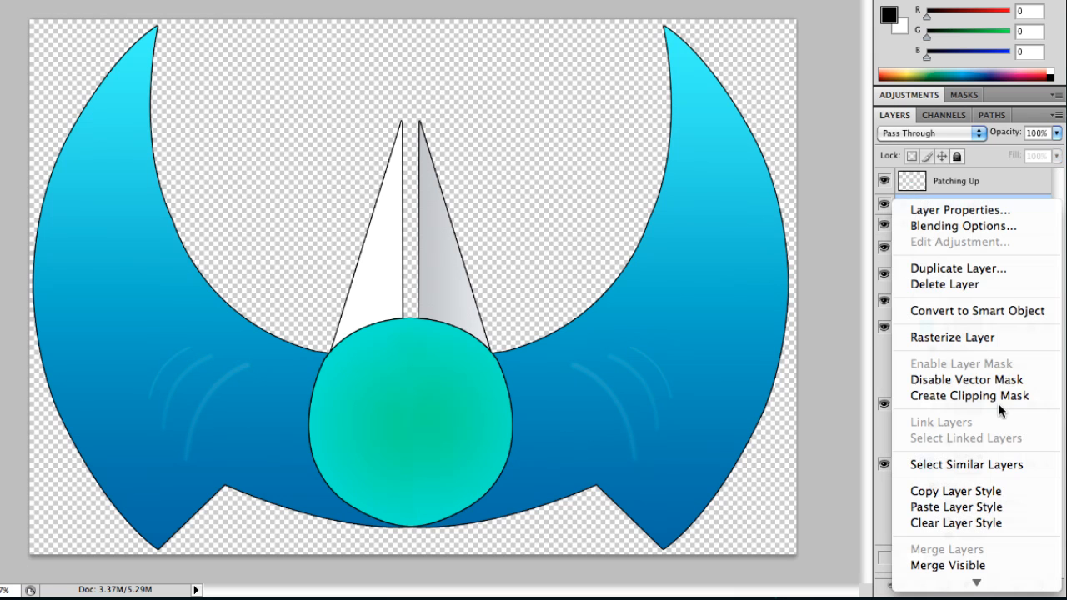
click(959, 508)
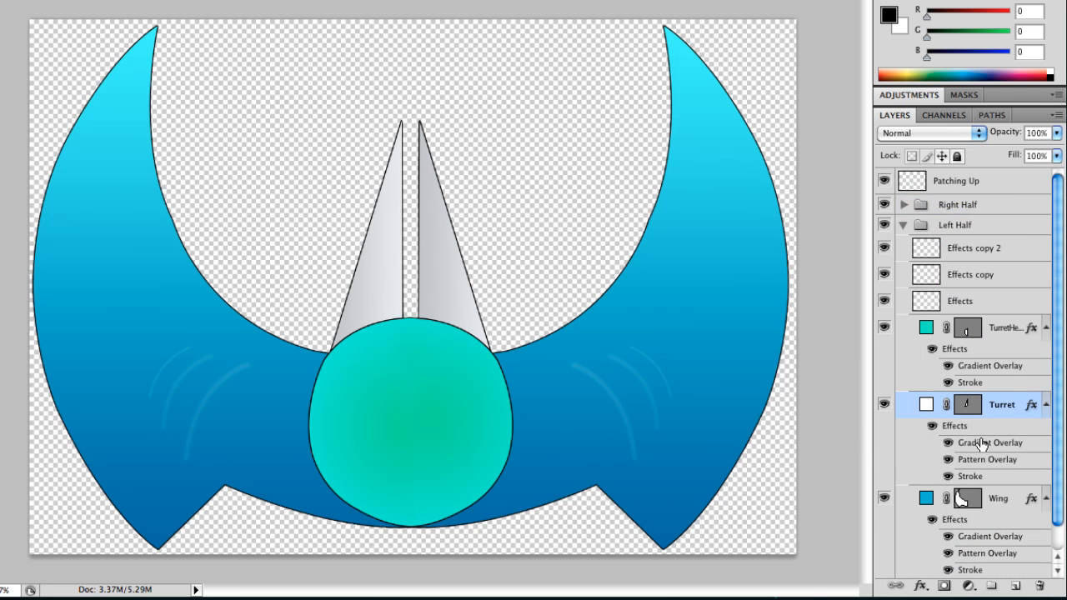
Step: Set the Gradient Overlay angle on the Left Half's Turret layer to 180° and apply the layer style
double_click(989, 443)
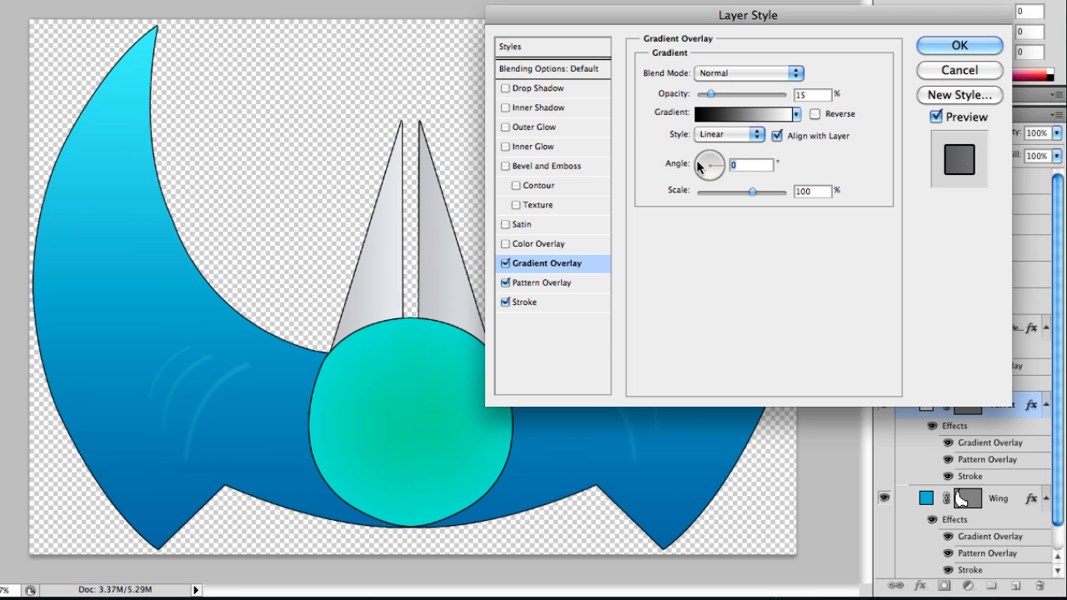
text(90)
key(BackSpace)
key(BackSpace)
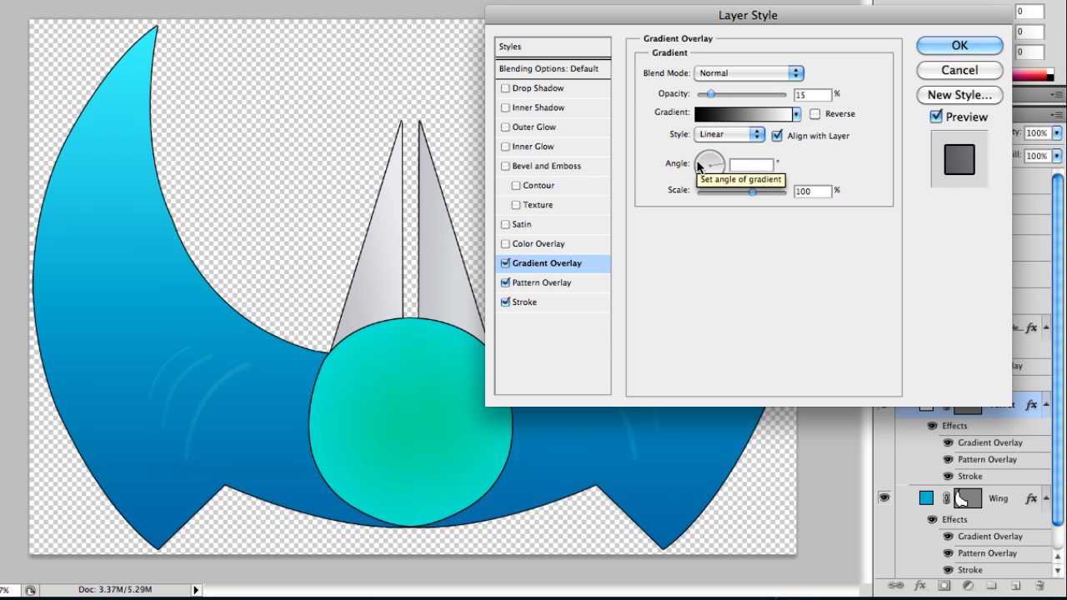
text(180)
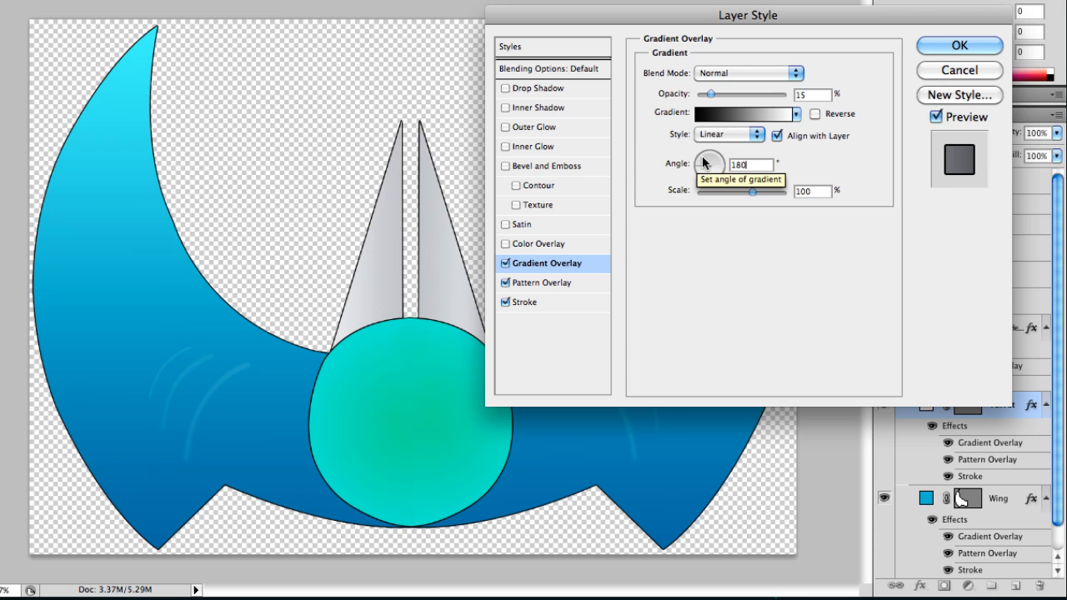
click(928, 46)
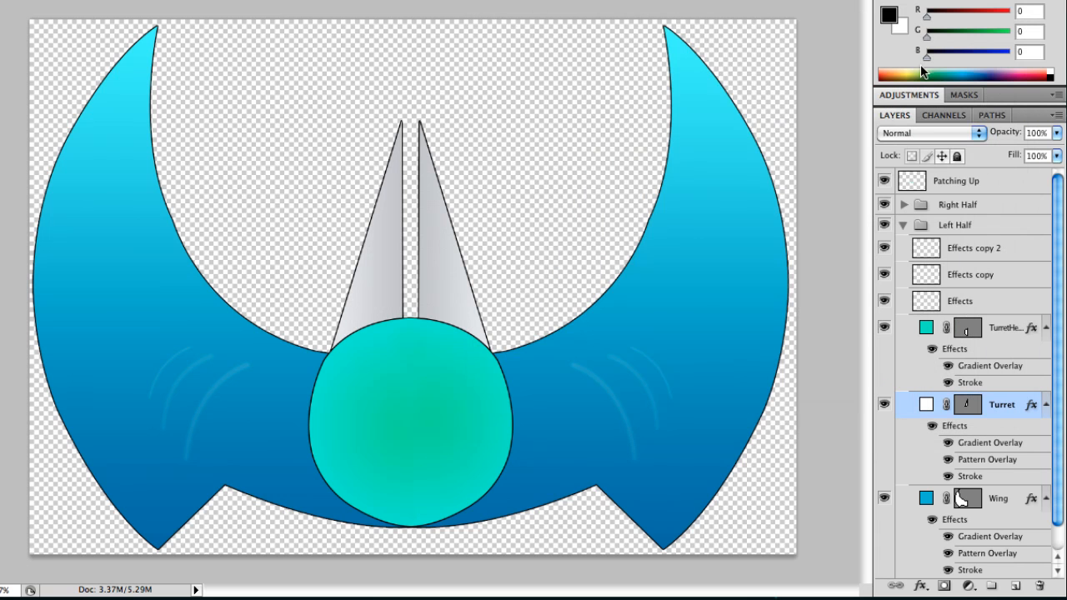
Step: Clear the canvas selection and add a new layer named Player above the Patching Up layer
key(super+minus)
key(super+minus)
key(super+minus)
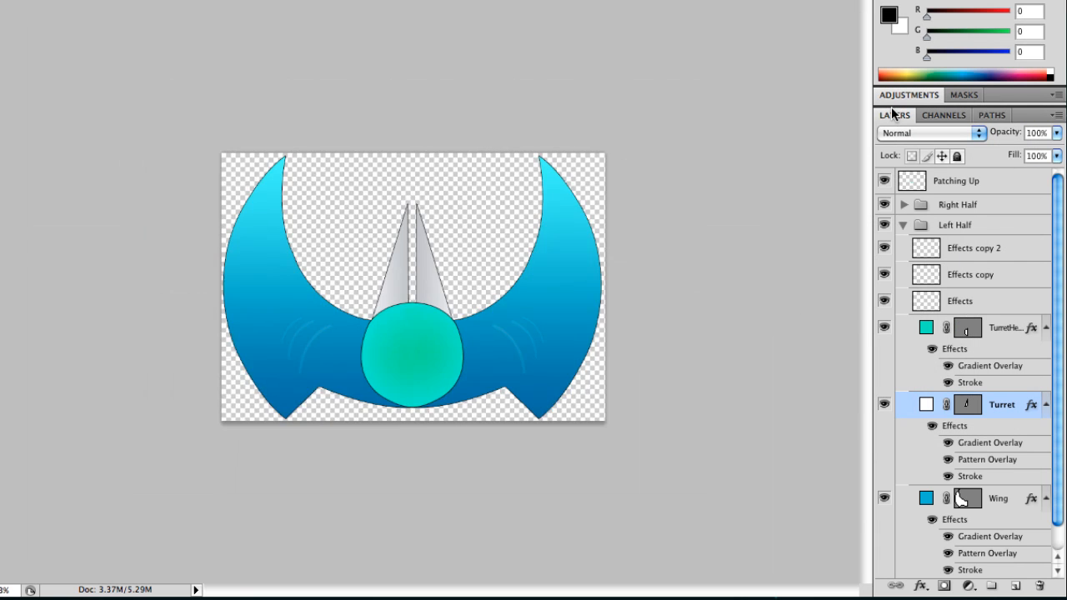
key(super+plus)
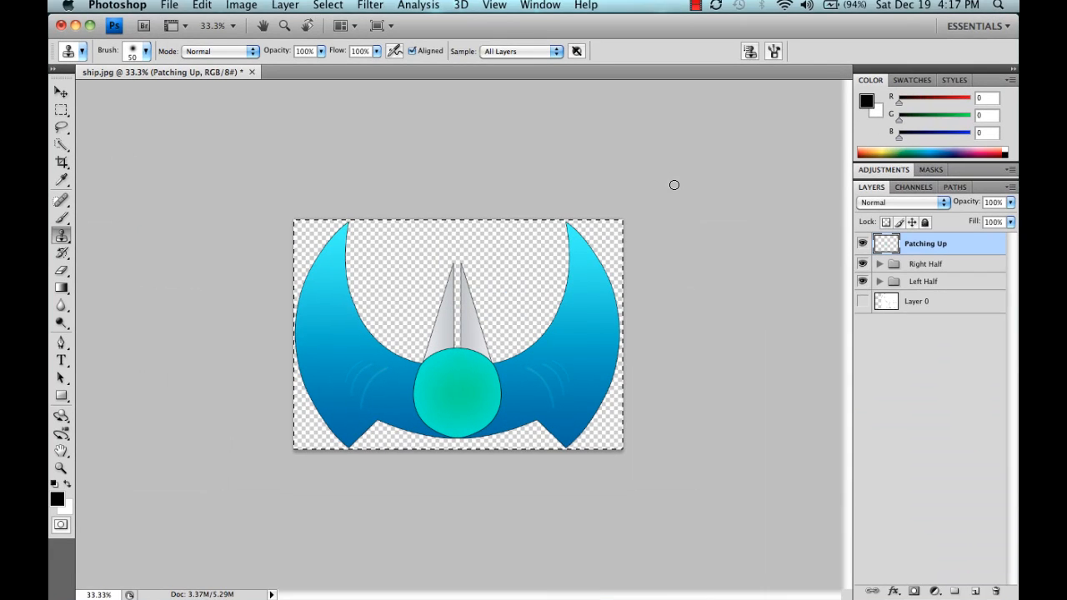
key(super+d)
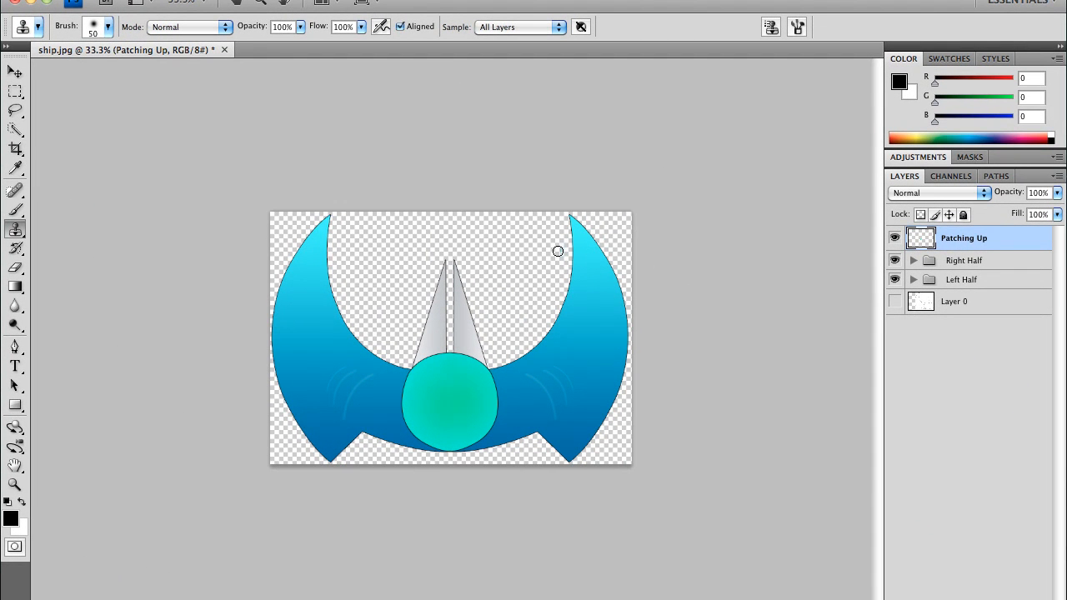
click(255, 0)
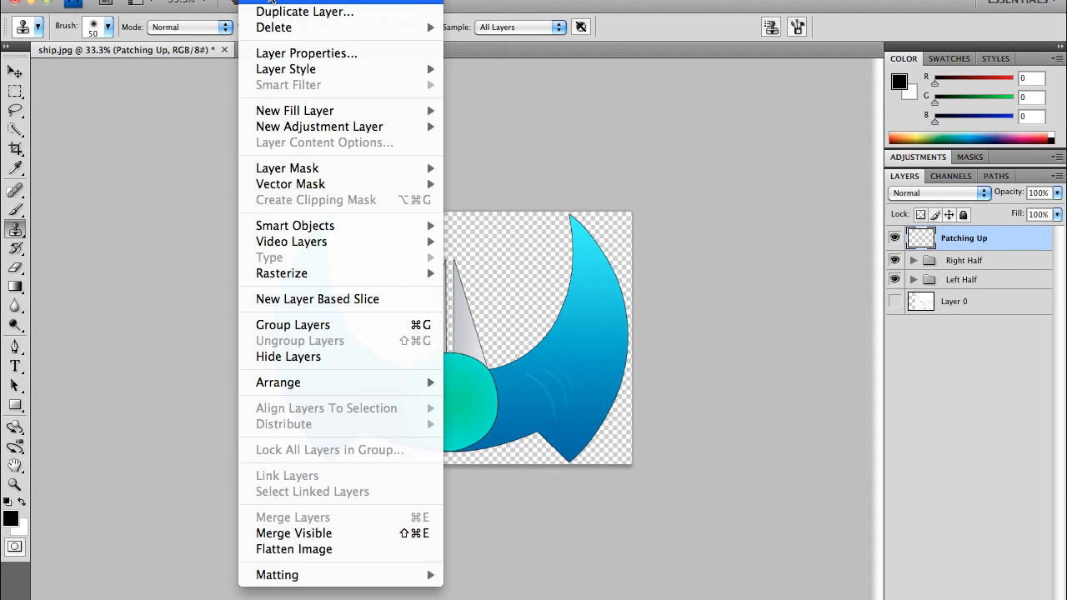
mouse_move(390, 2)
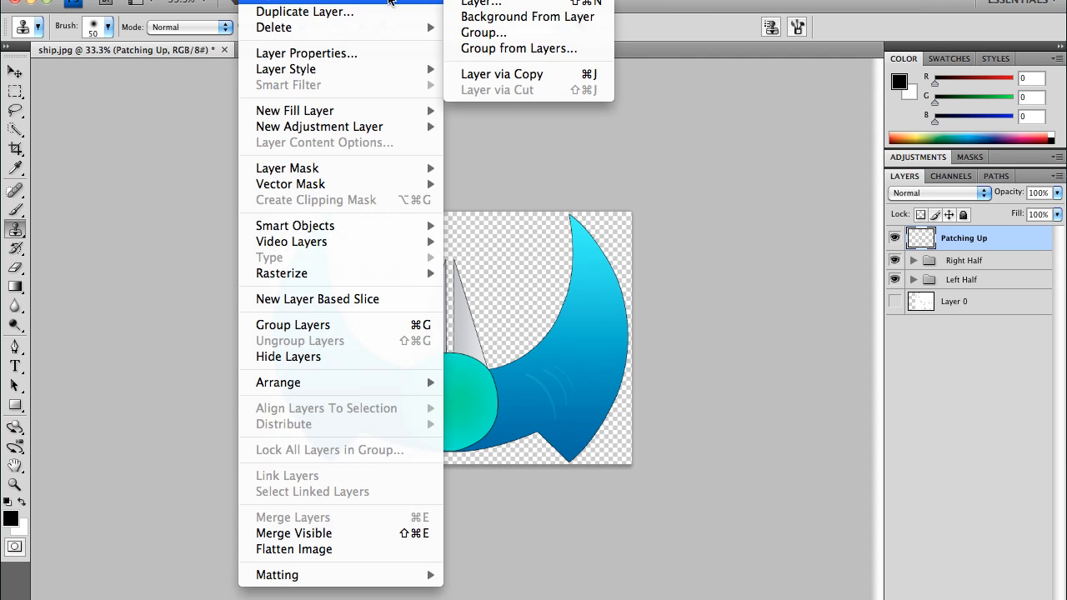
click(482, 3)
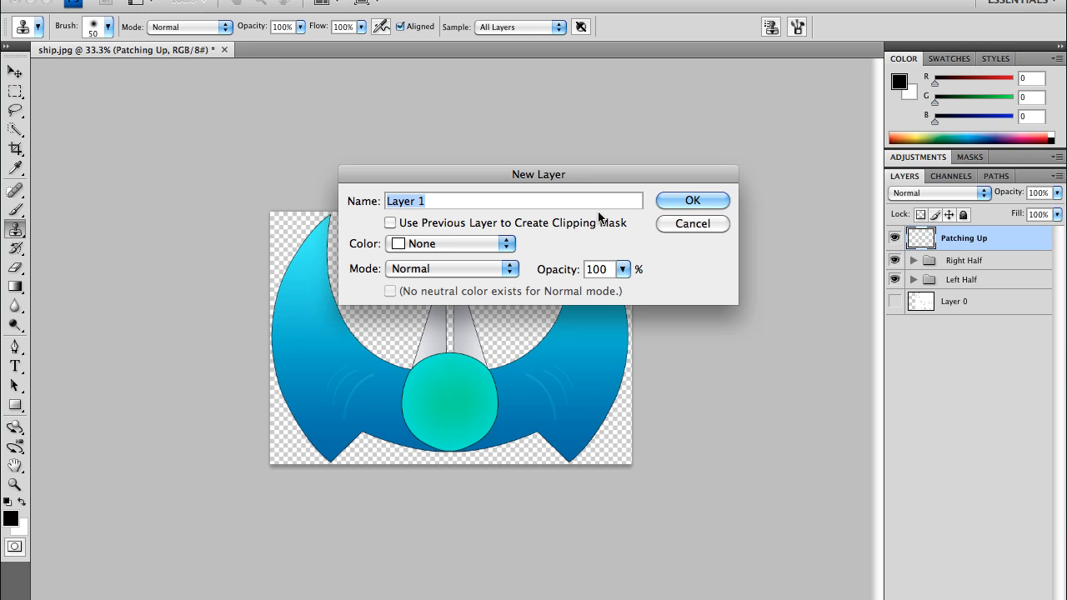
text(PLayer)
key(BackSpace)
key(BackSpace)
key(BackSpace)
key(BackSpace)
key(BackSpace)
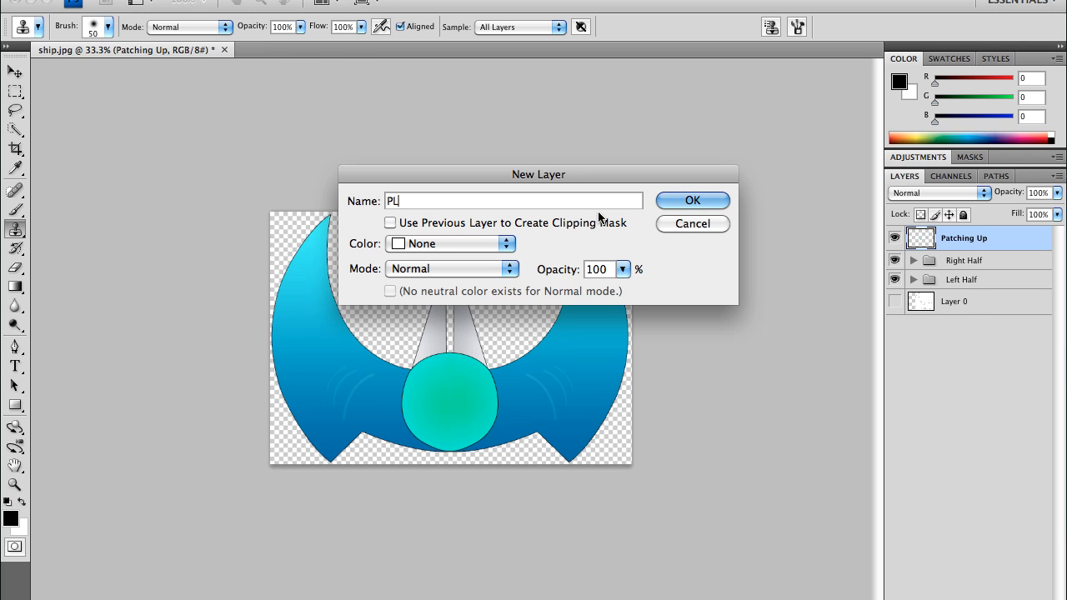
text(layer)
key(Return)
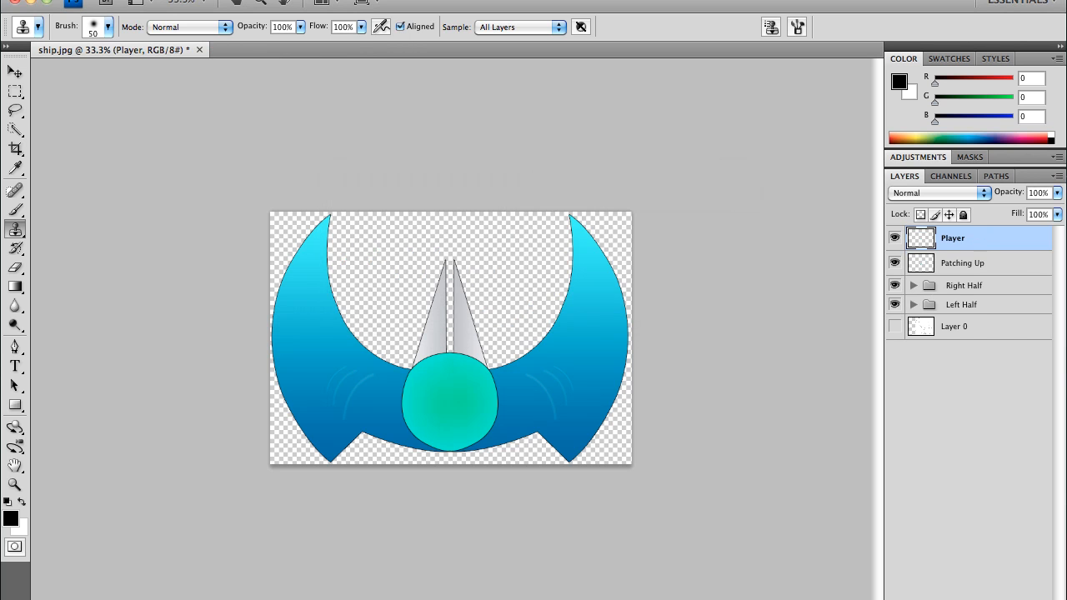
Step: Use Apply Image to stamp the merged spaceship artwork onto the Player layer
click(196, 3)
click(248, 224)
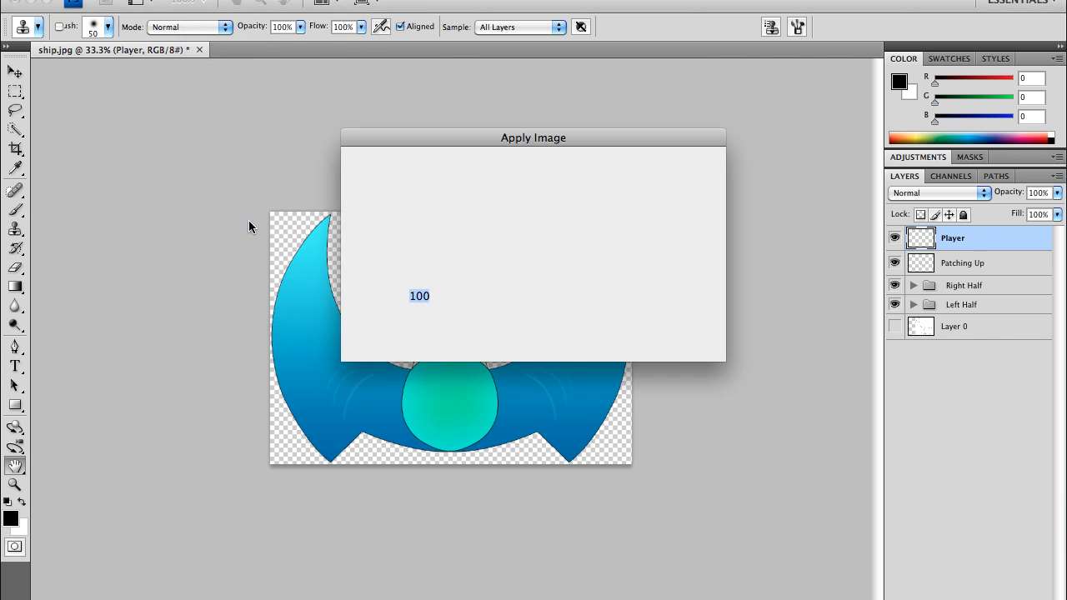
click(666, 170)
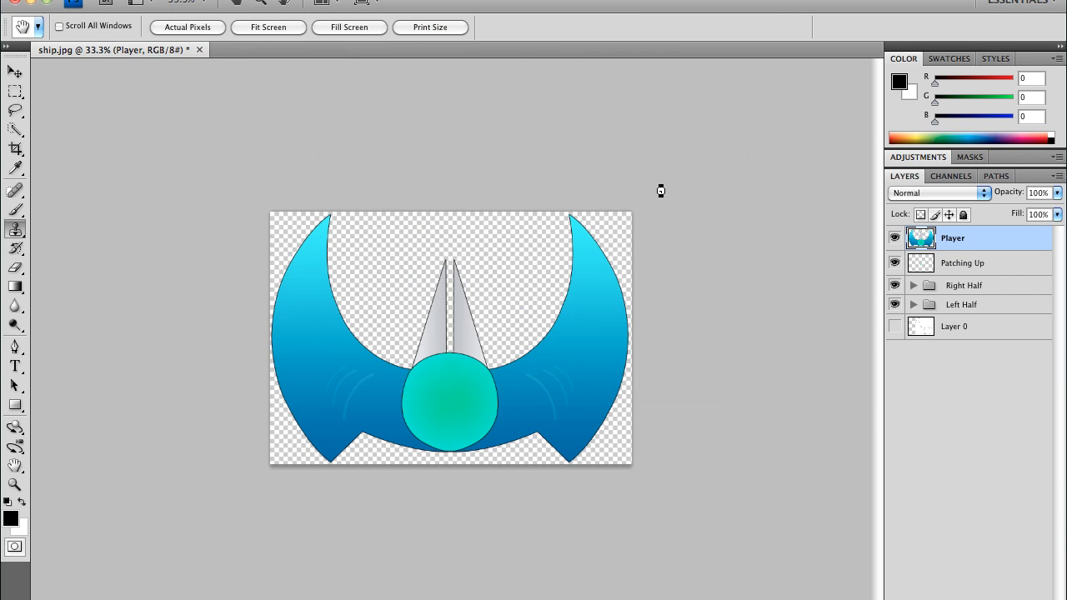
key(s)
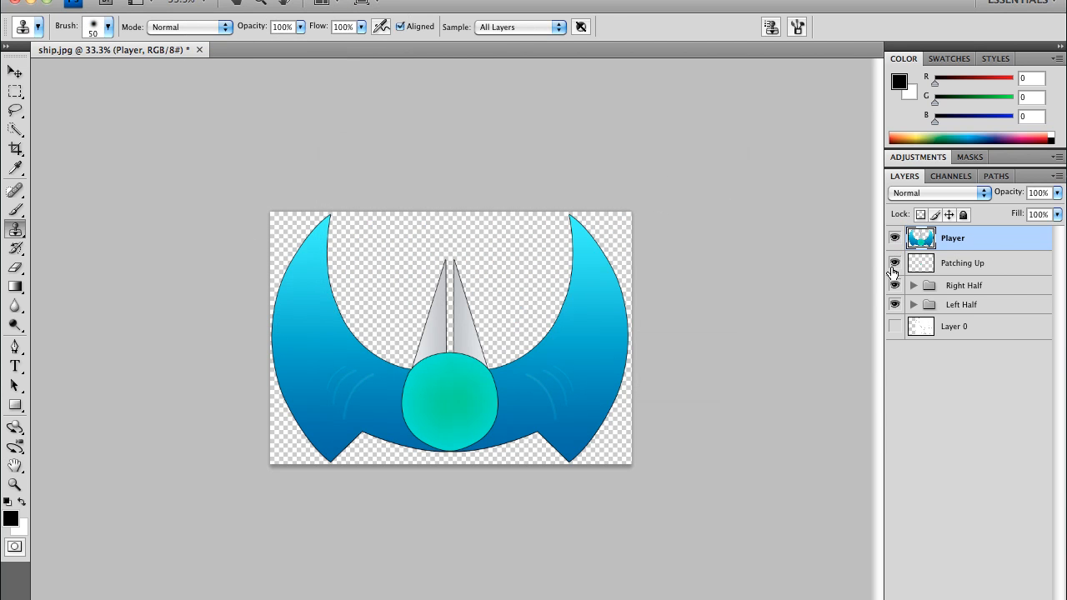
Step: Hide the Patching Up layer and the Right Half and Left Half groups, leaving only the Player layer visible
drag(894, 265, 894, 287)
click(893, 305)
click(893, 240)
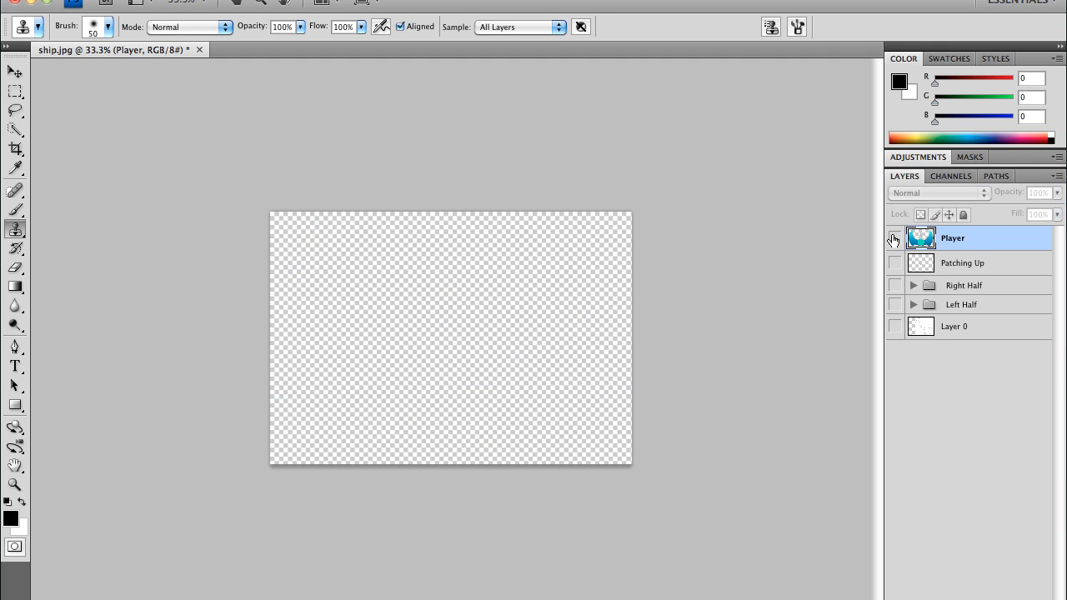
click(894, 240)
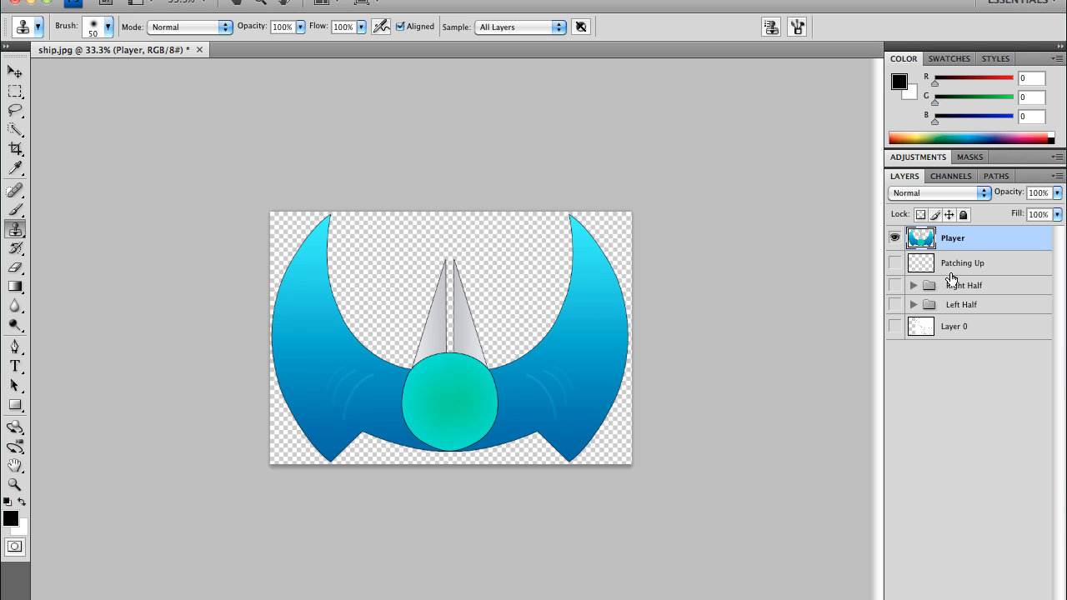
key(super+t)
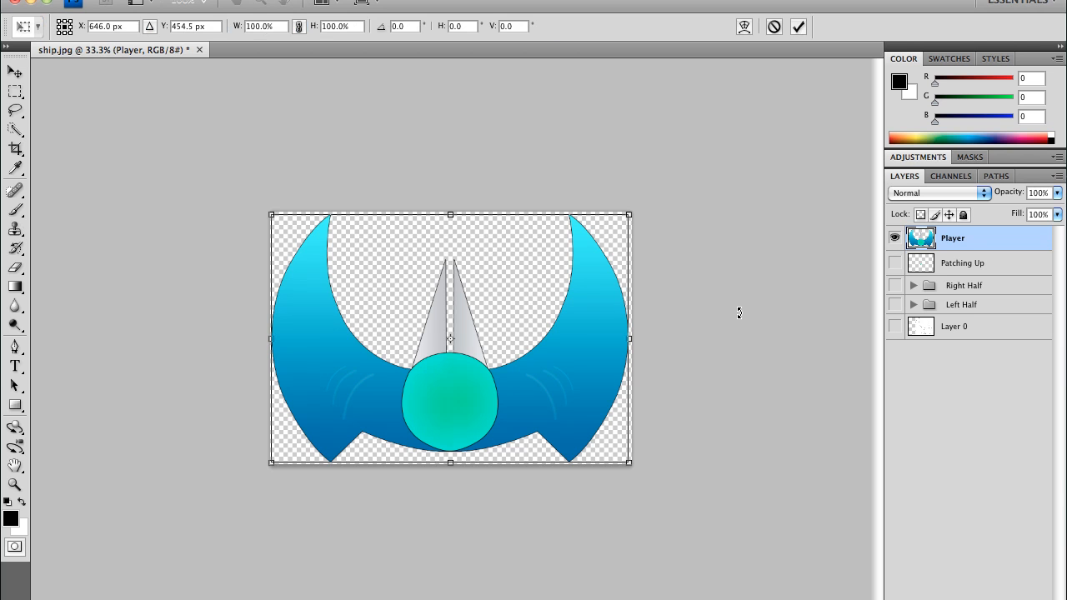
key(super+equal)
key(super+equal)
key(super+minus)
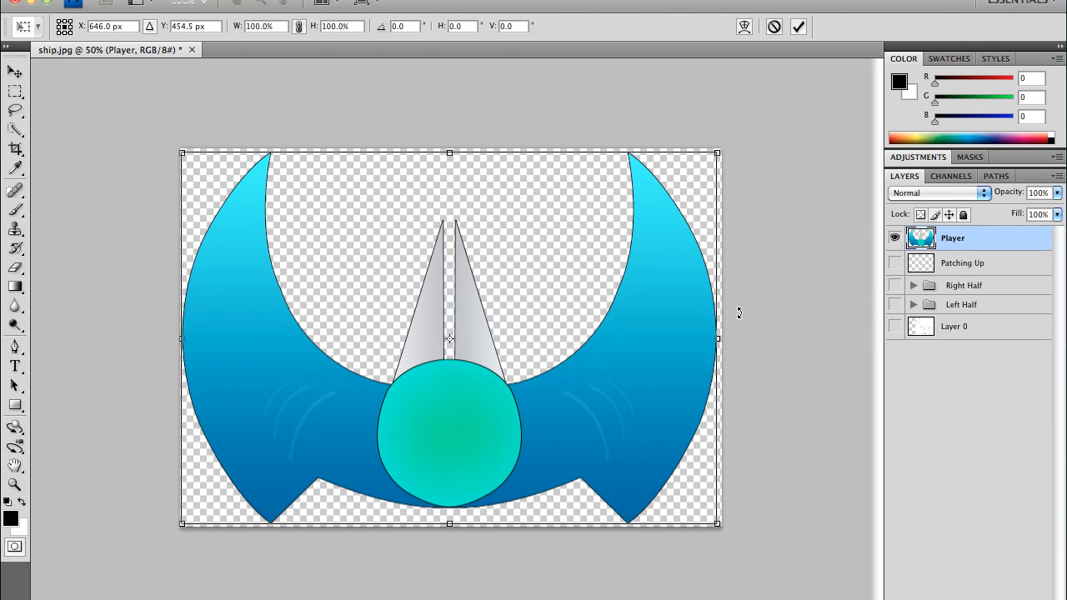
key(Return)
key(s)
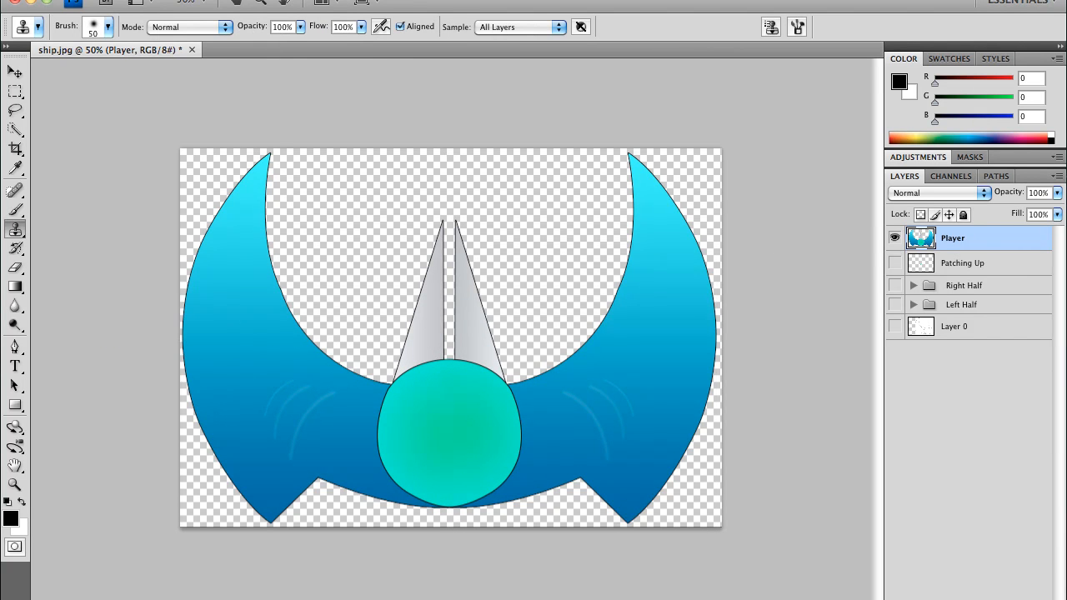
Step: Create a new white RGB document 56 pixels wide and 36 pixels high at 72 pixels/inch
click(147, 1)
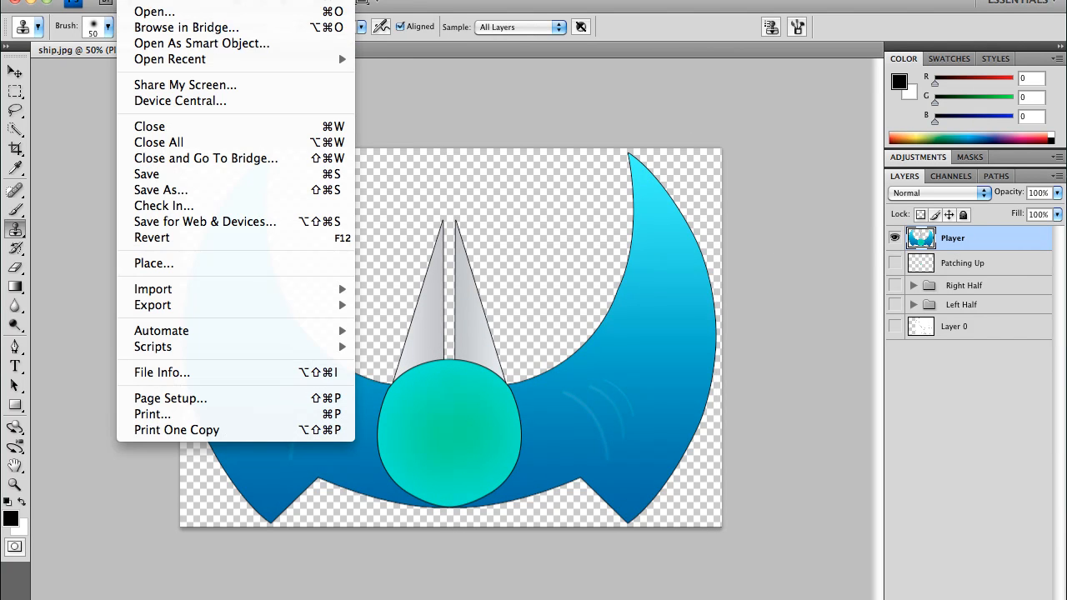
click(147, 2)
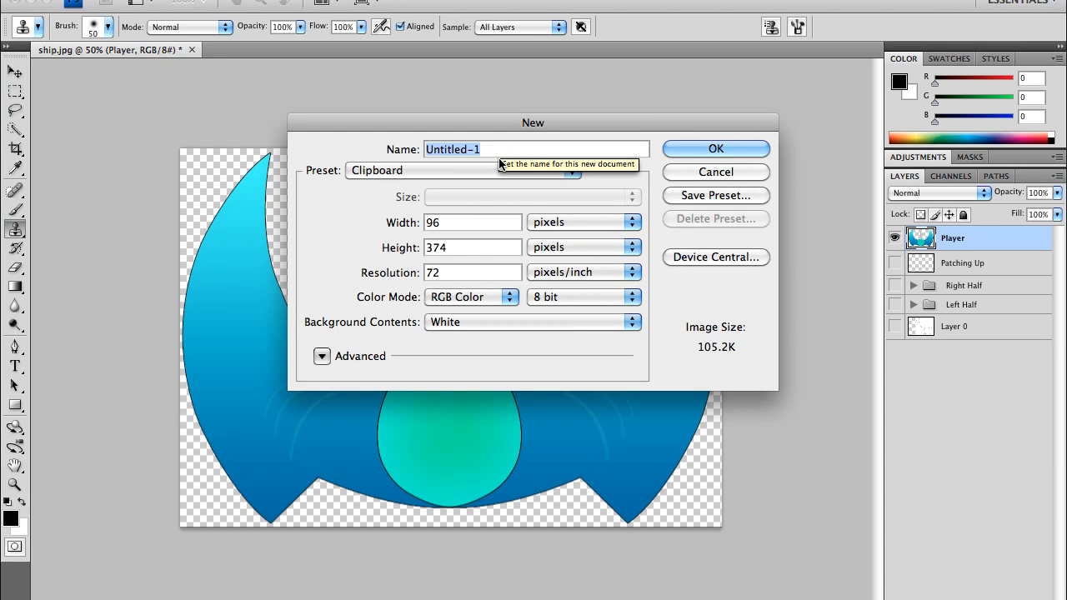
key(Tab)
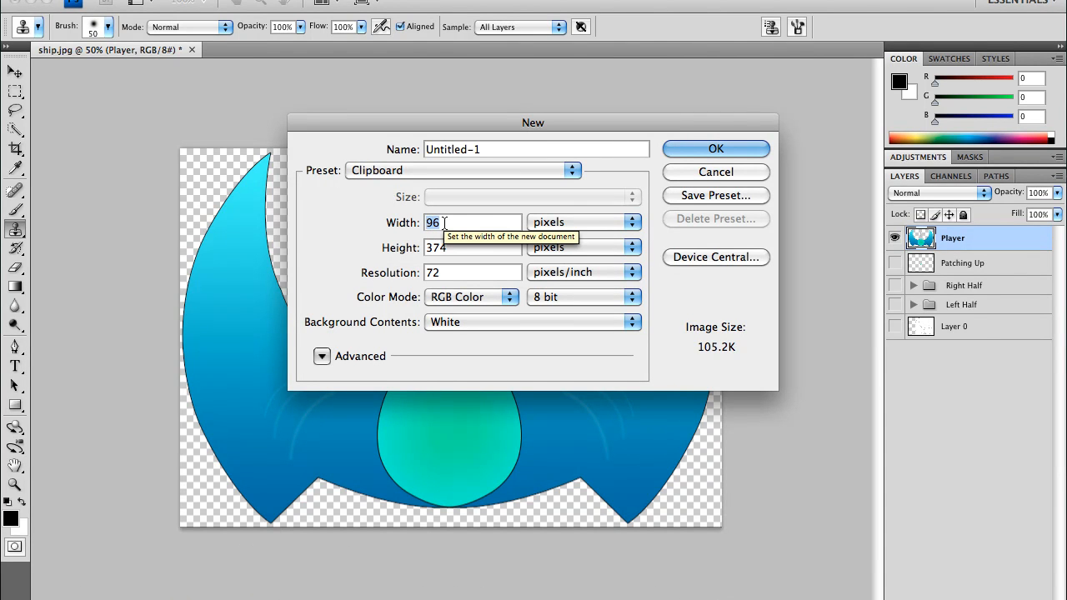
text(56)
key(Tab)
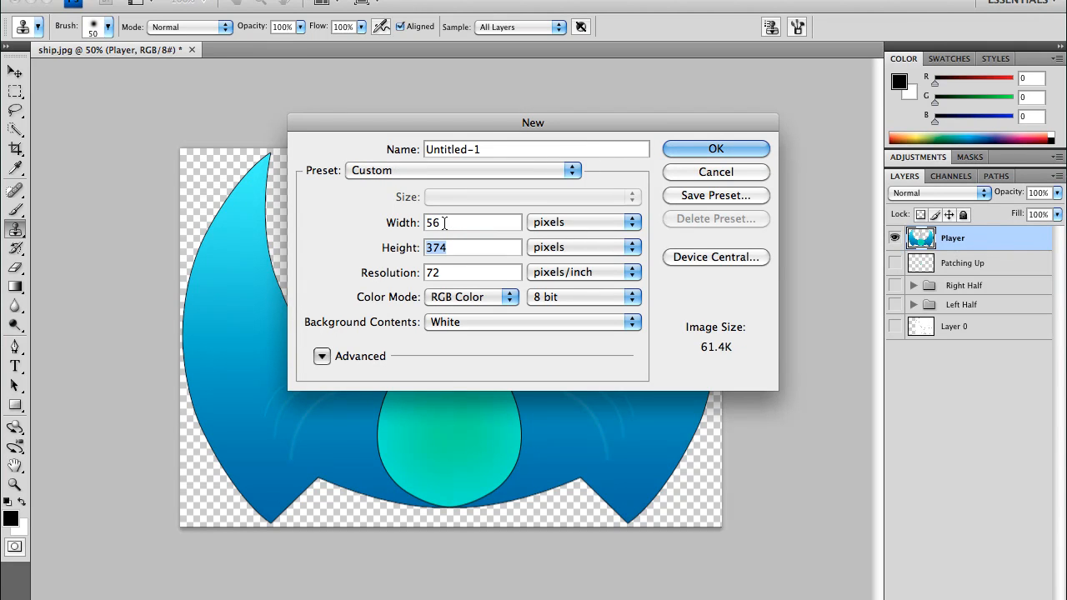
text(78)
key(BackSpace)
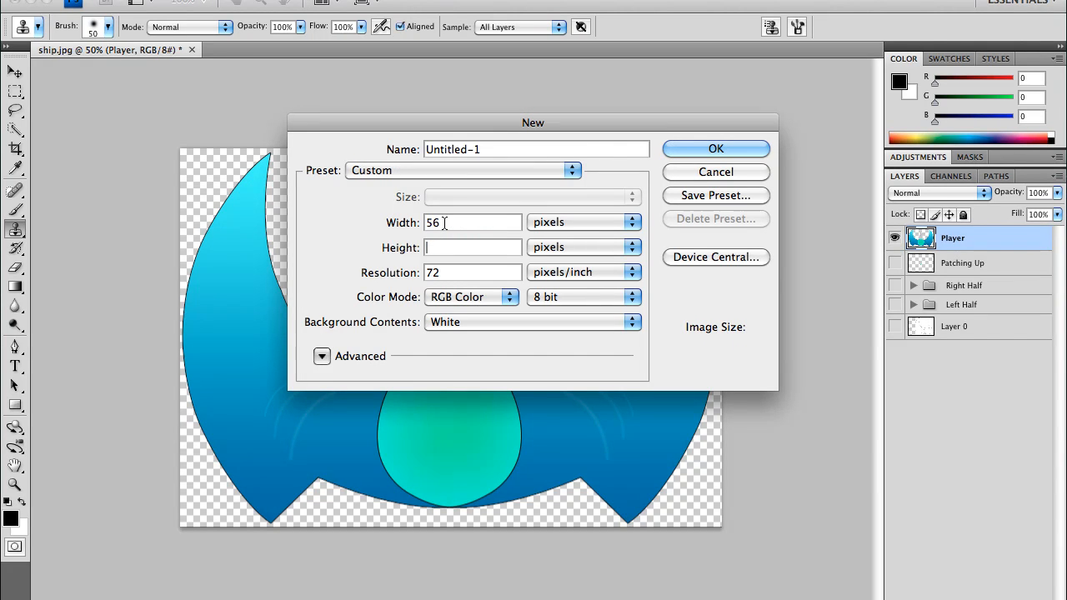
text(36)
key(Return)
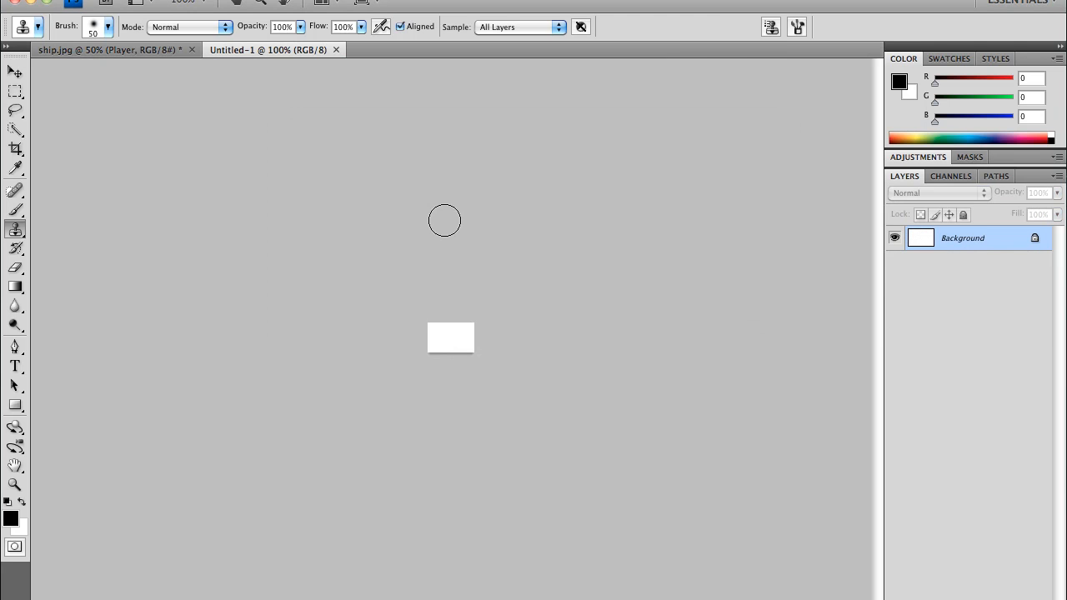
key(super+equal)
key(super+equal)
key(super+equal)
key(super+equal)
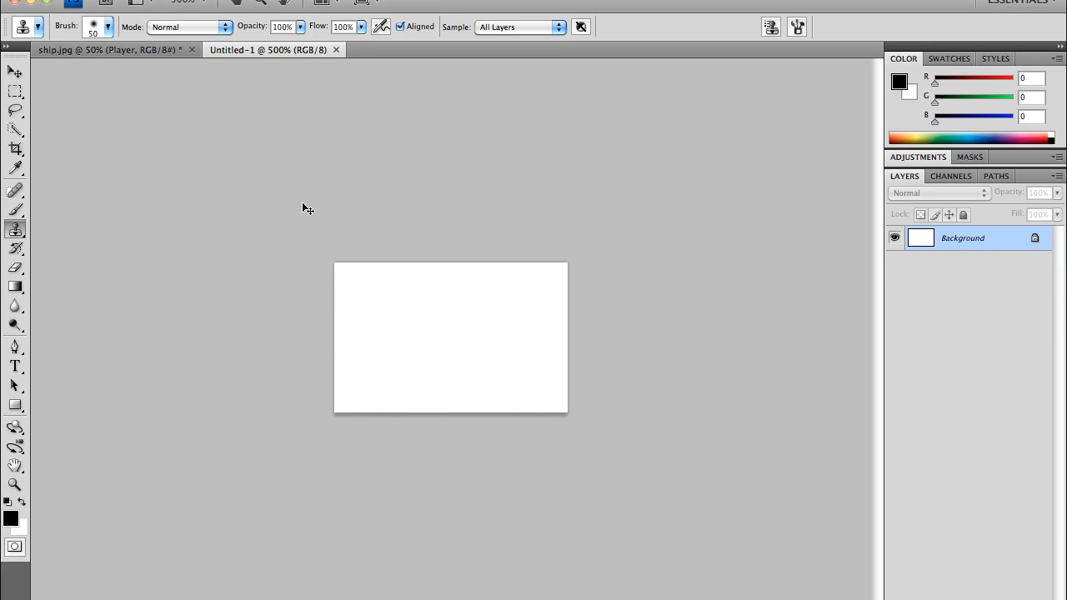
key(super+minus)
key(super+minus)
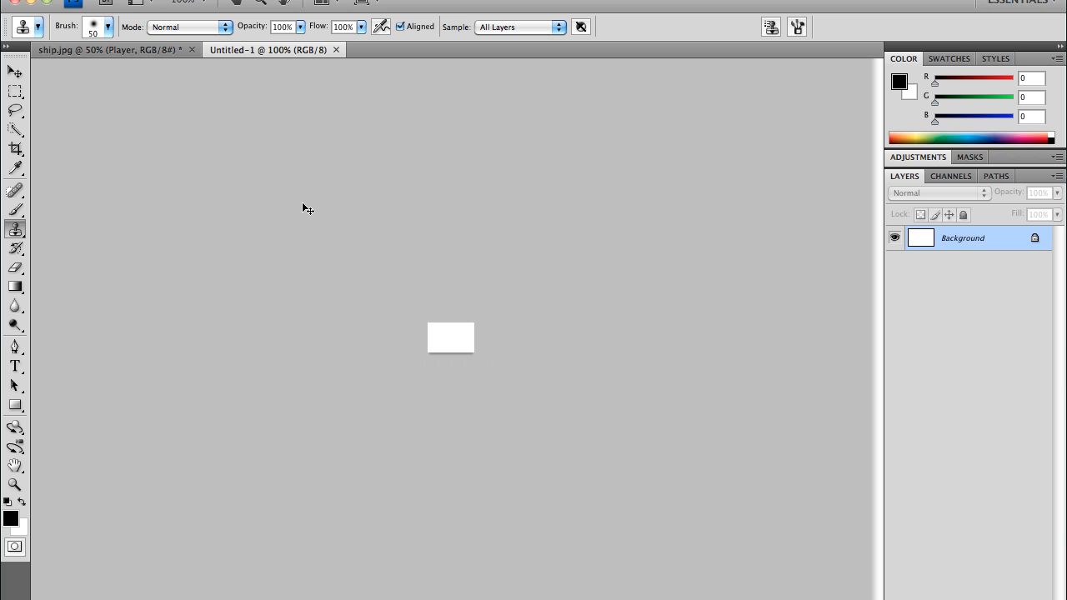
Step: Enlarge the new document's canvas to 72 by 48 pixels with a centered anchor
click(205, 1)
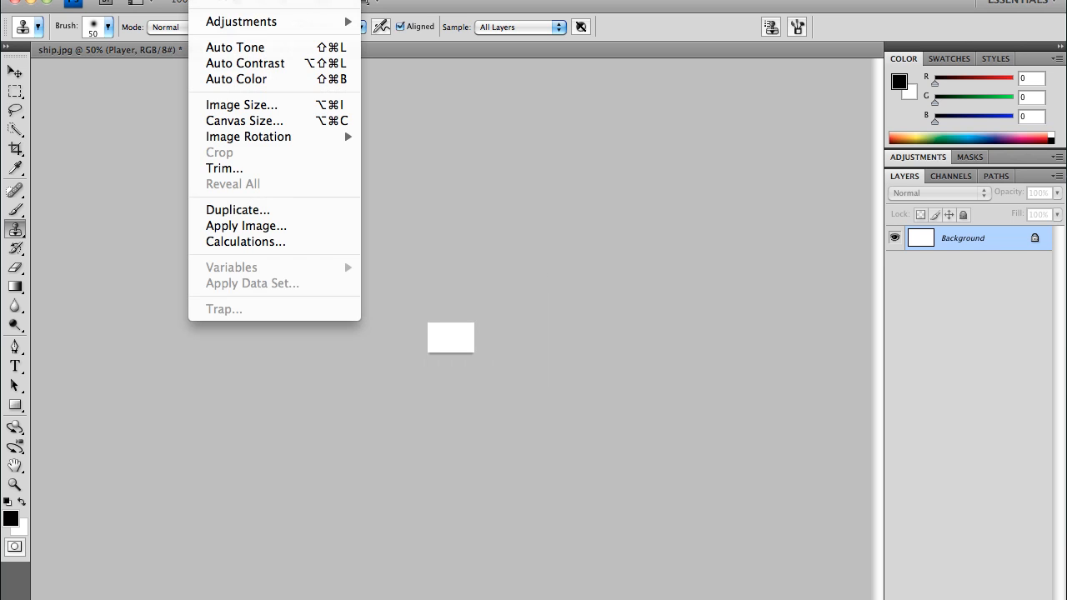
click(244, 120)
click(571, 229)
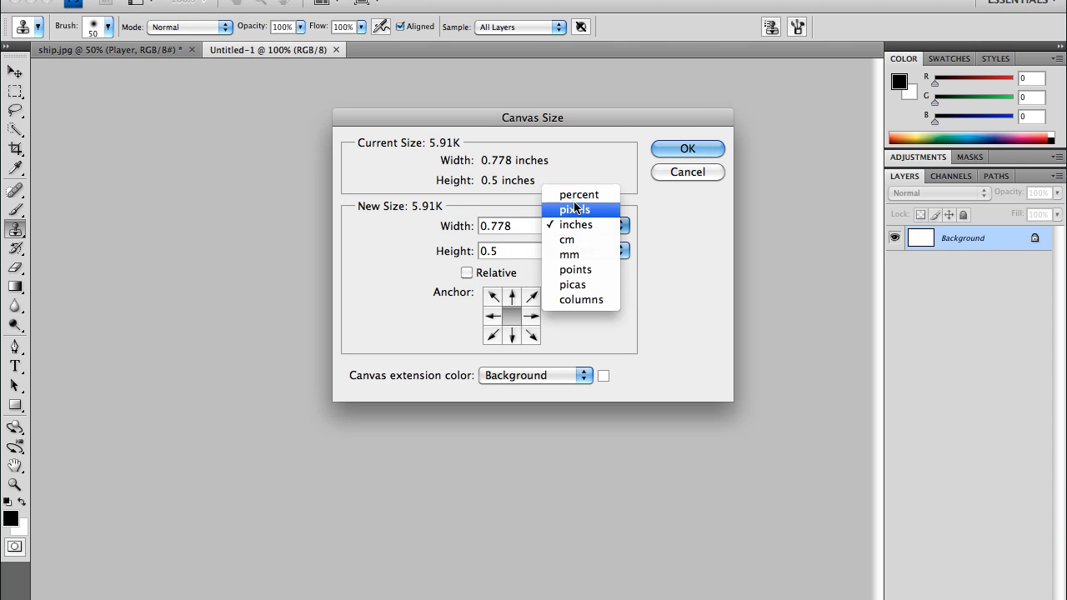
click(579, 209)
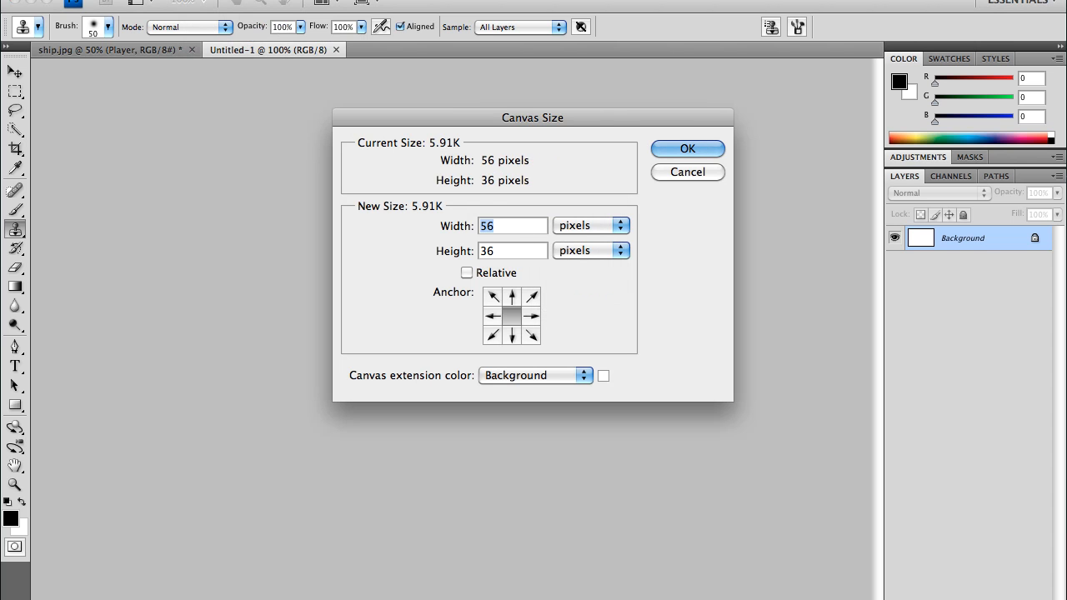
text(72)
key(Tab)
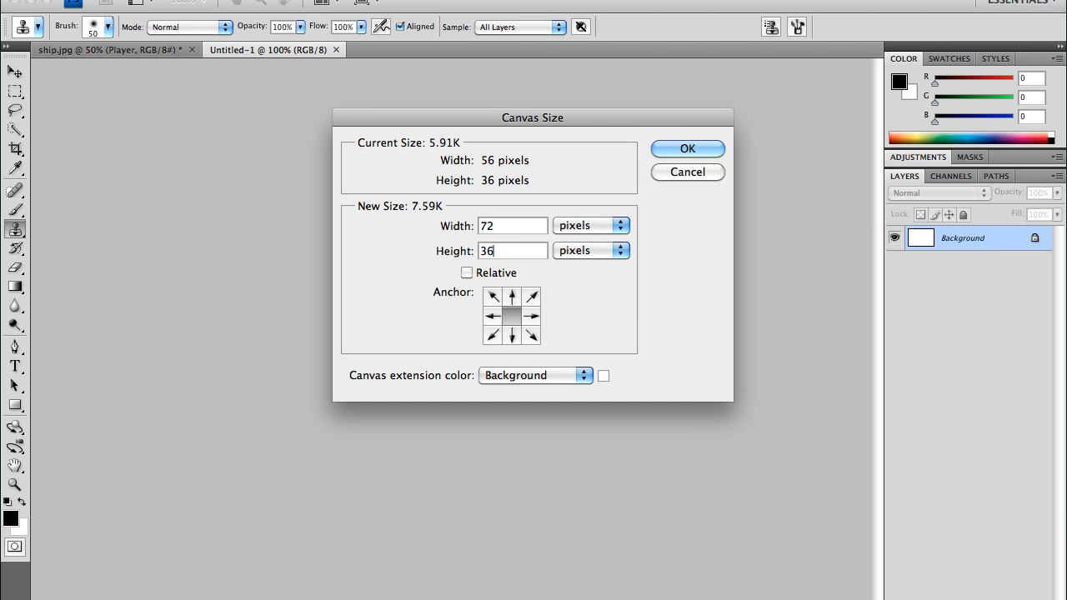
text(48)
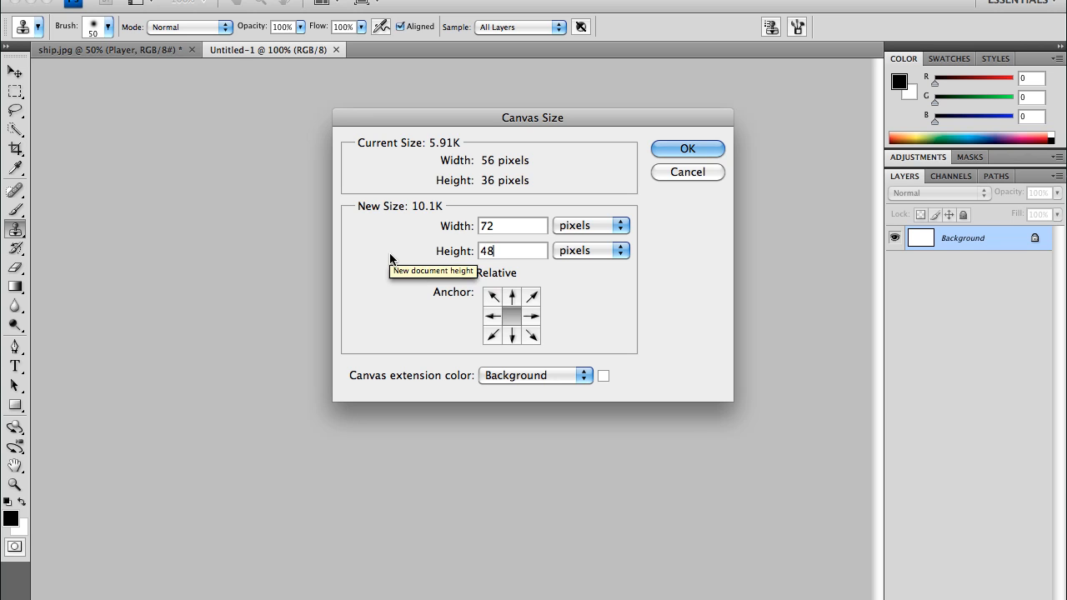
key(Return)
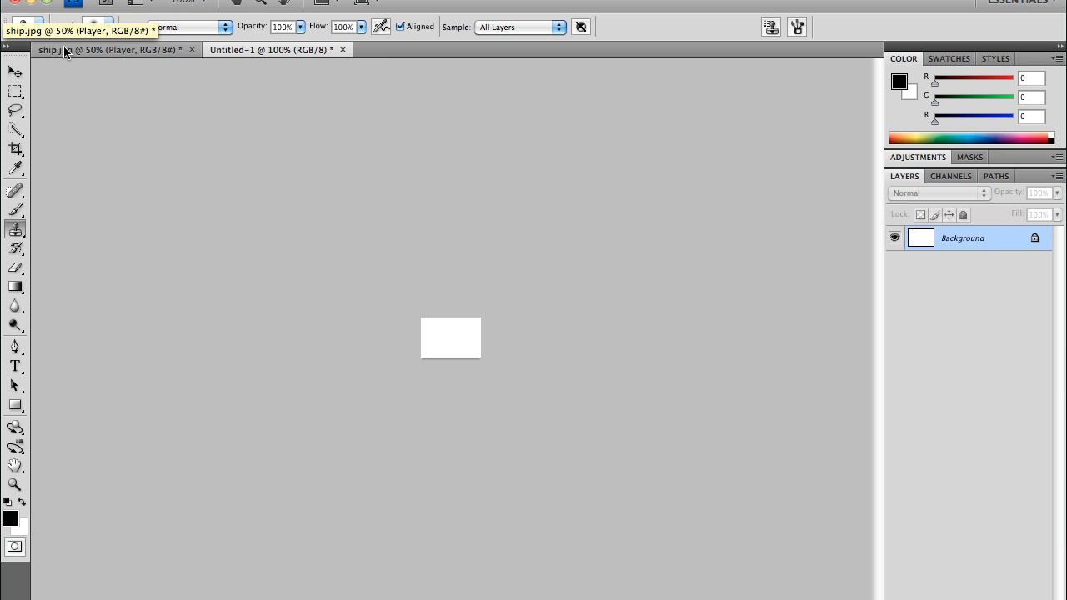
Step: Float the ship.jpg window and copy its Player layer artwork into the Untitled-1 document
drag(77, 52, 501, 88)
key(v)
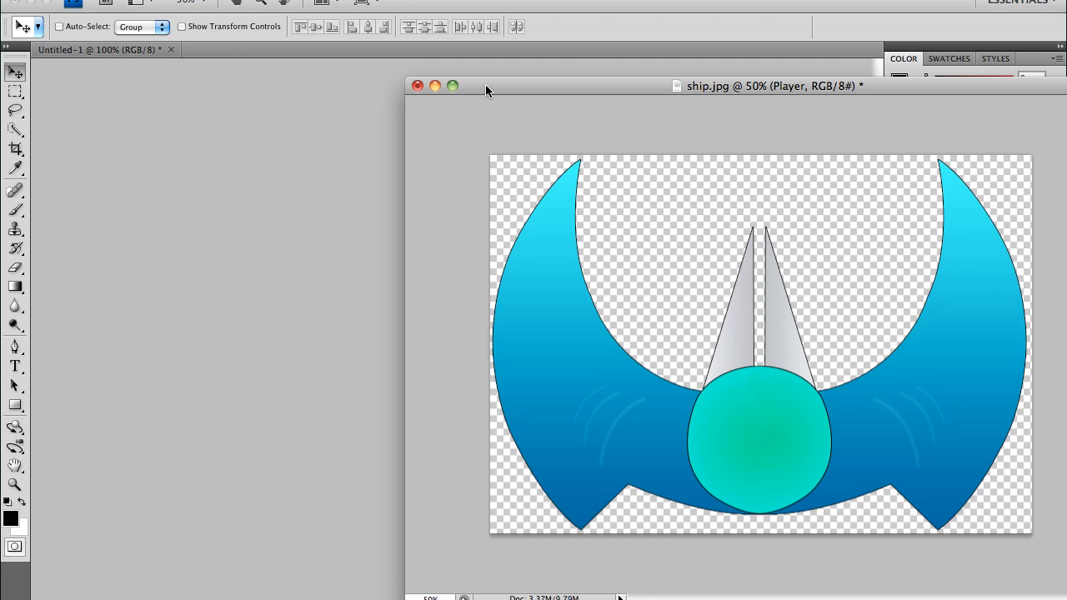
drag(489, 91, 640, 58)
drag(753, 400, 439, 343)
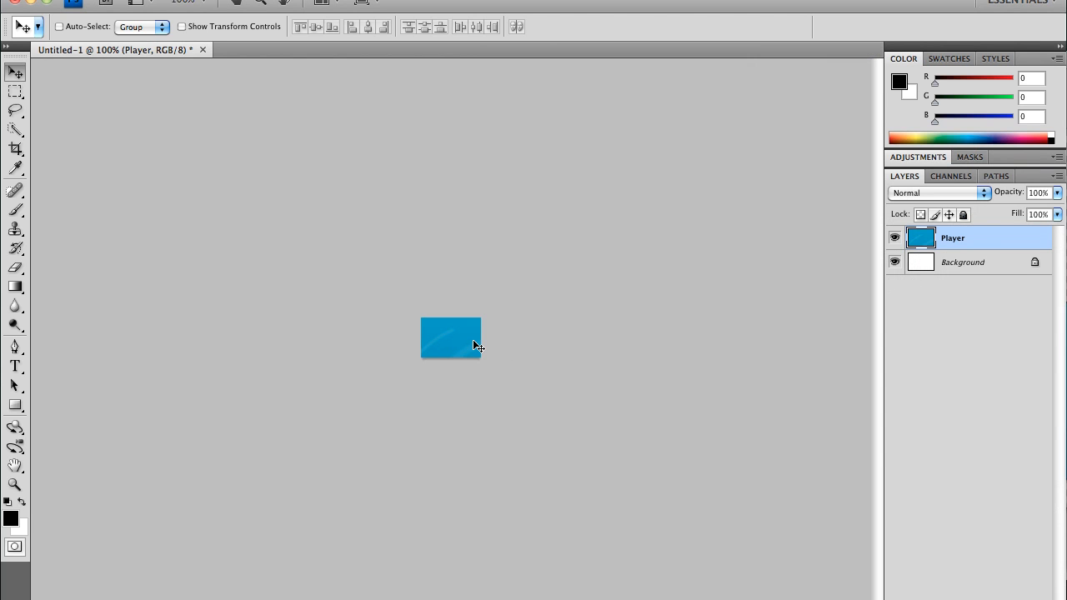
Step: Free-transform the copied Player layer, scale it proportionally to 37.5% and move it back over the small canvas
key(ctrl+t)
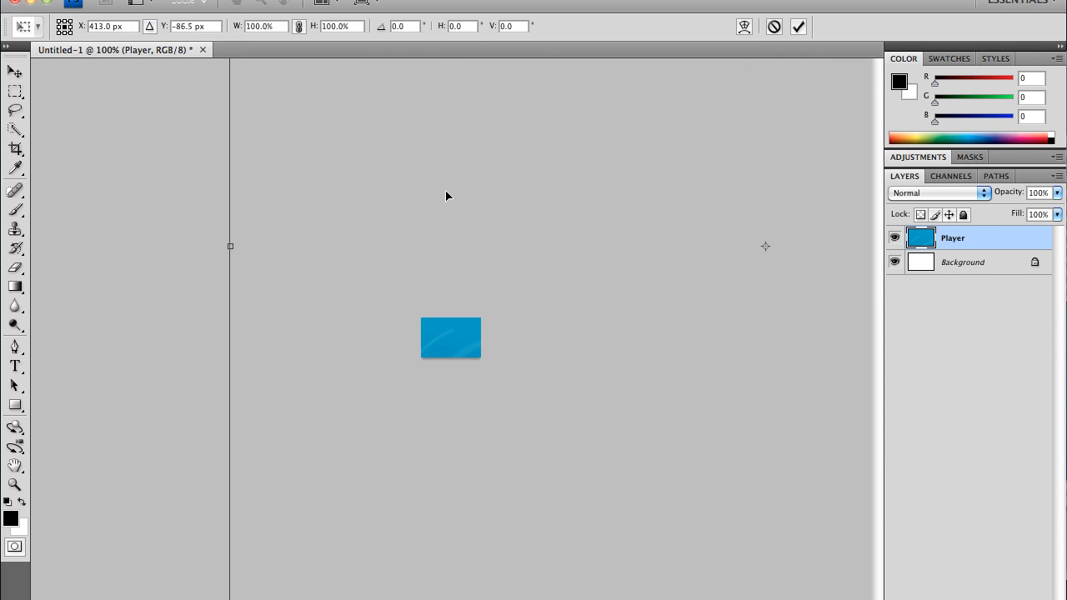
drag(445, 198, 178, 440)
drag(298, 309, 100, 247)
drag(533, 284, 346, 380)
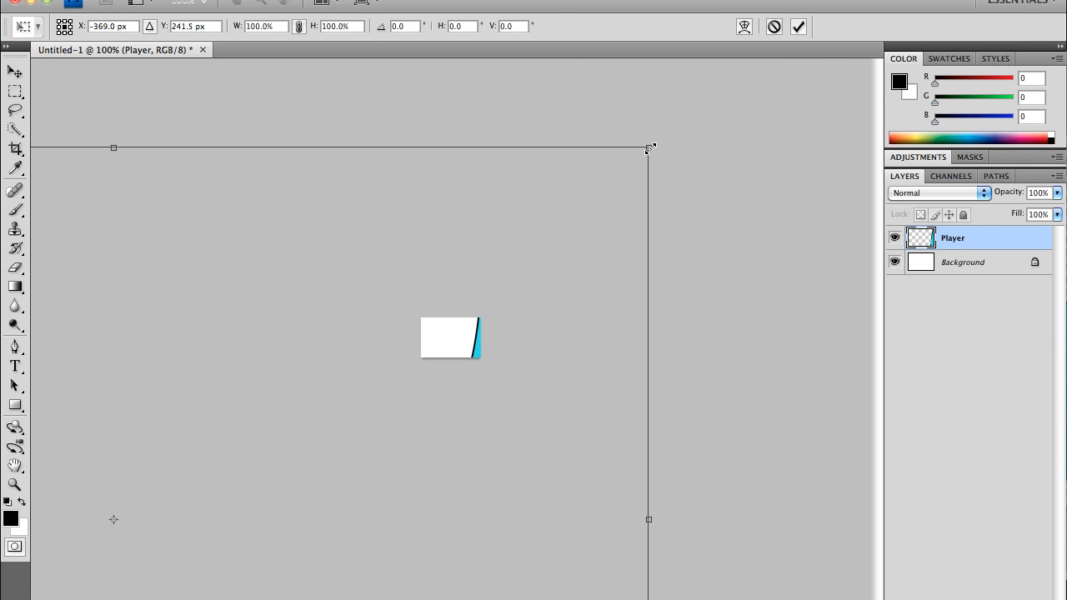
drag(650, 148, 333, 410)
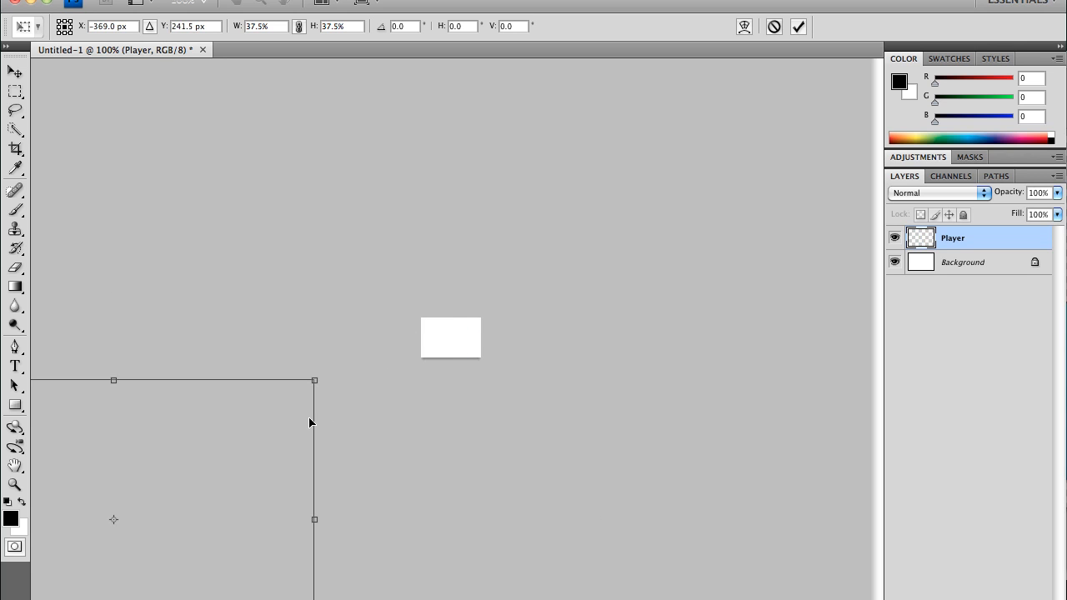
drag(256, 436, 617, 275)
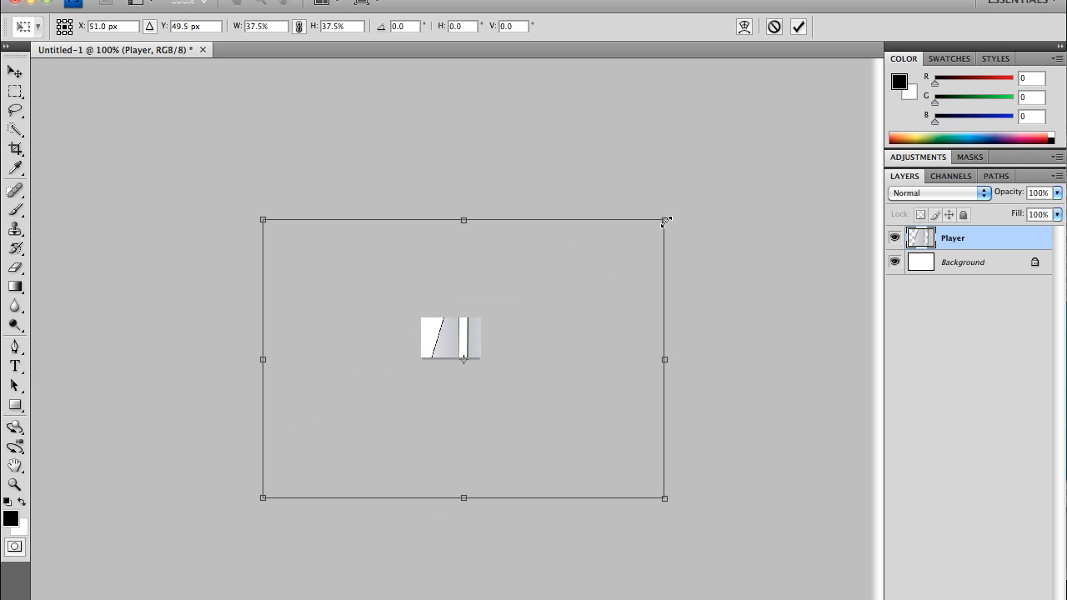
Step: Shrink the spaceship further to fit inside the 72 by 48 pixel canvas, center it and apply the transform
drag(666, 222, 504, 329)
drag(464, 387, 461, 361)
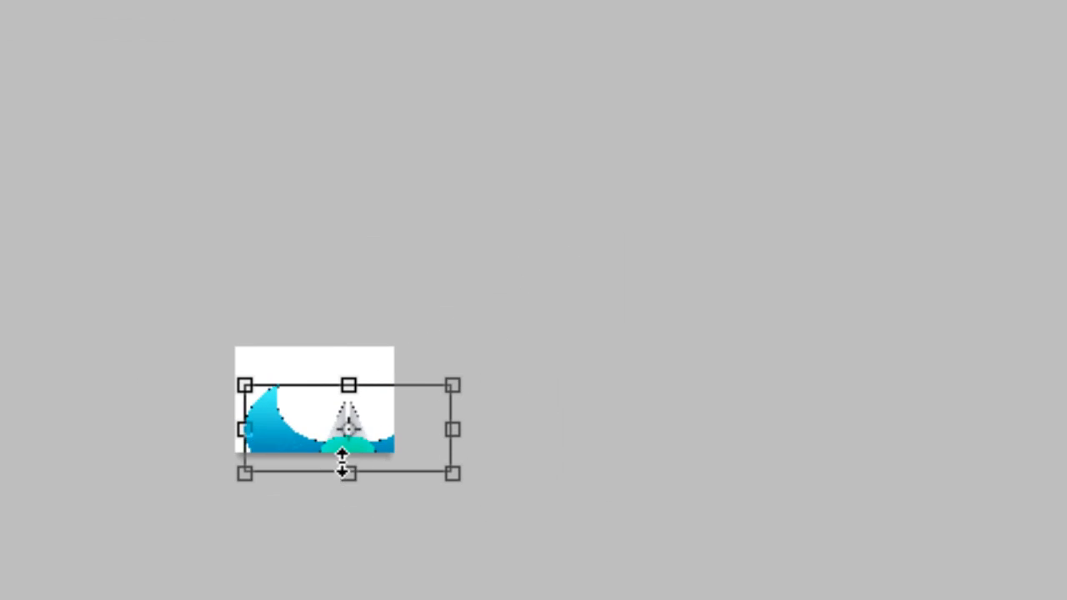
drag(341, 464, 337, 454)
key(ctrl+z)
drag(402, 460, 388, 417)
drag(441, 302, 402, 327)
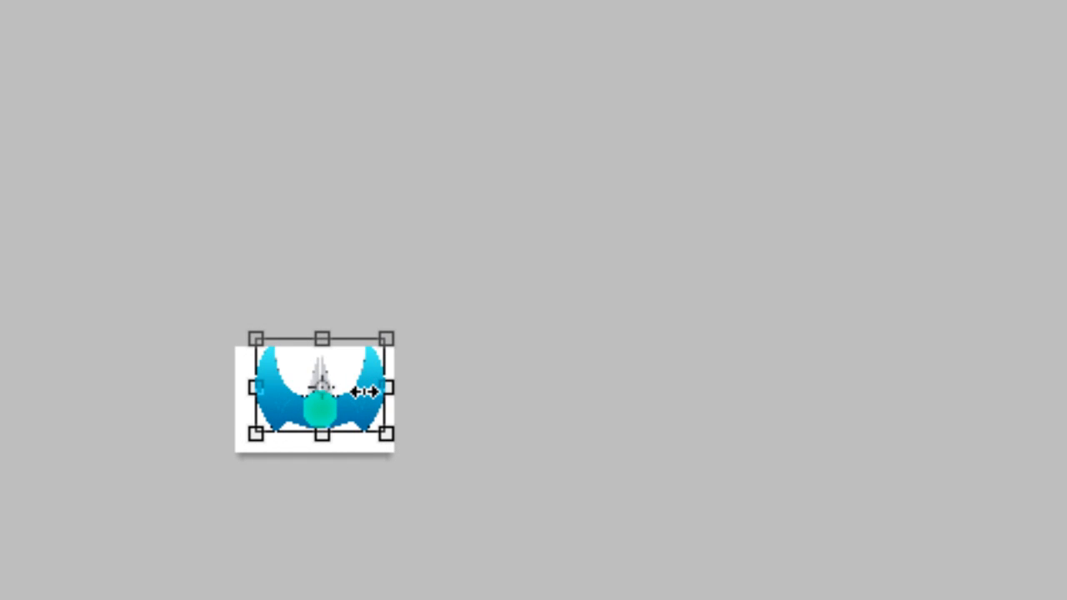
drag(384, 389, 347, 407)
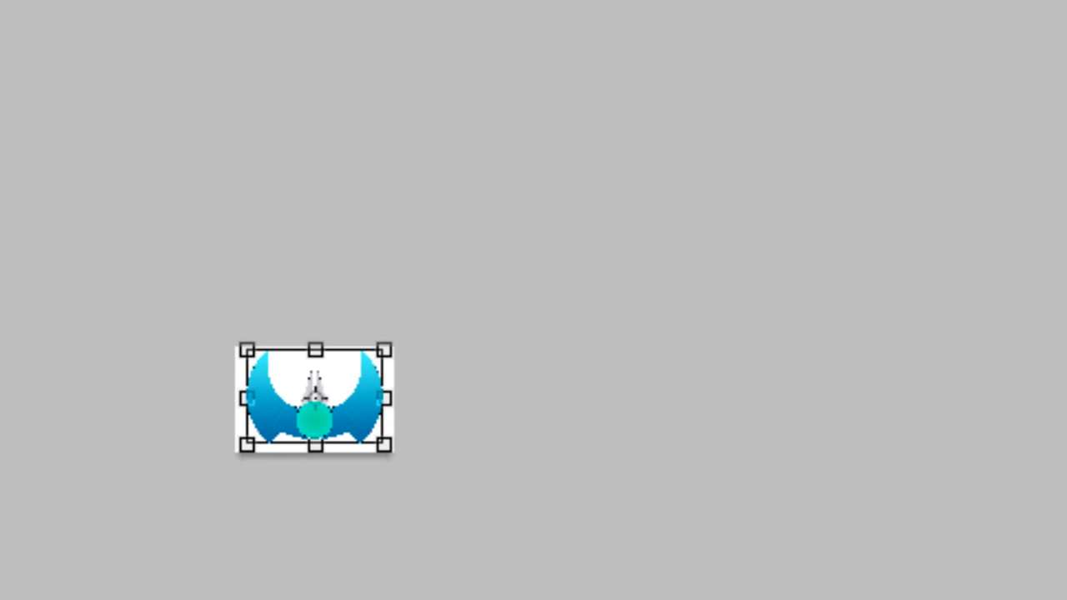
key(Return)
Step: Examine the reduced spaceship at actual size and at pixel level, particularly the gap between the two turret halves
key(ctrl+plus)
key(ctrl+plus)
key(ctrl+plus)
key(ctrl+plus)
key(ctrl+plus)
key(ctrl+plus)
key(ctrl+plus)
key(ctrl+plus)
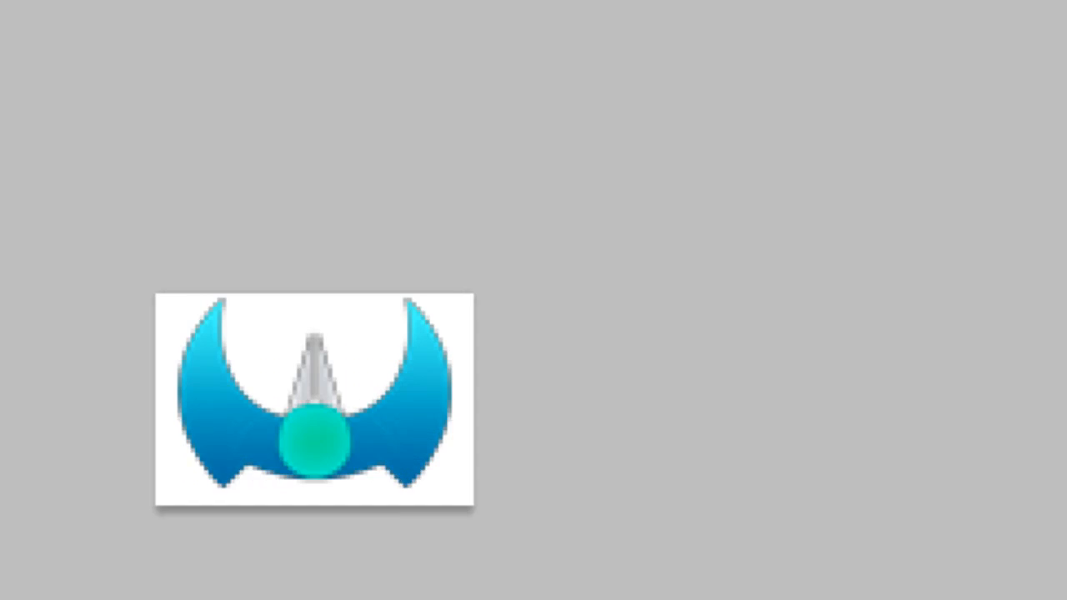
key(ctrl+minus)
key(ctrl+minus)
key(ctrl+minus)
key(ctrl+minus)
key(ctrl+minus)
key(ctrl+minus)
key(ctrl+minus)
key(ctrl+minus)
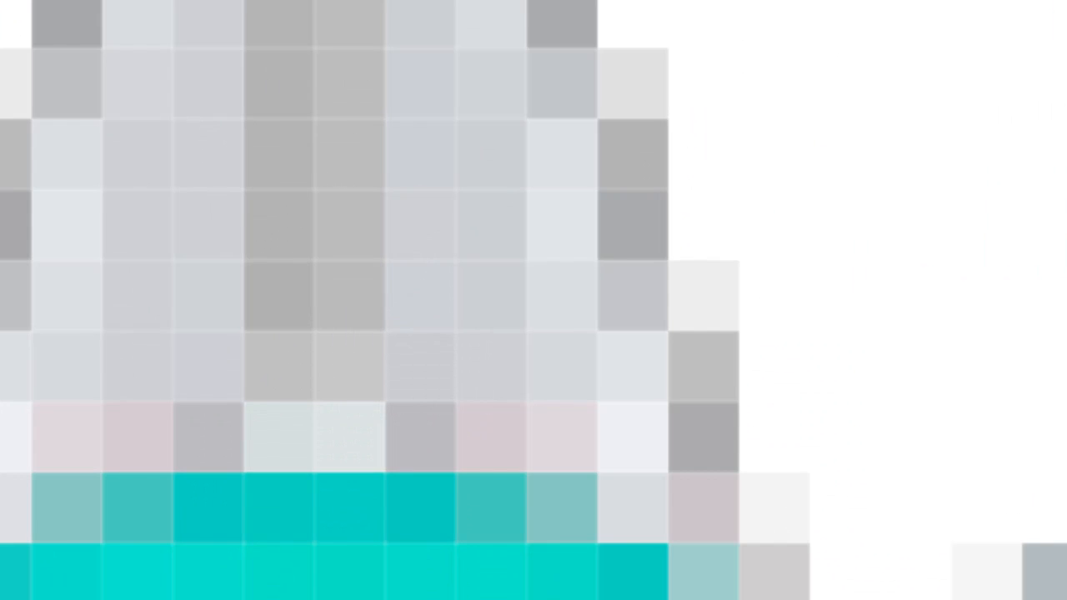
key(ctrl+minus)
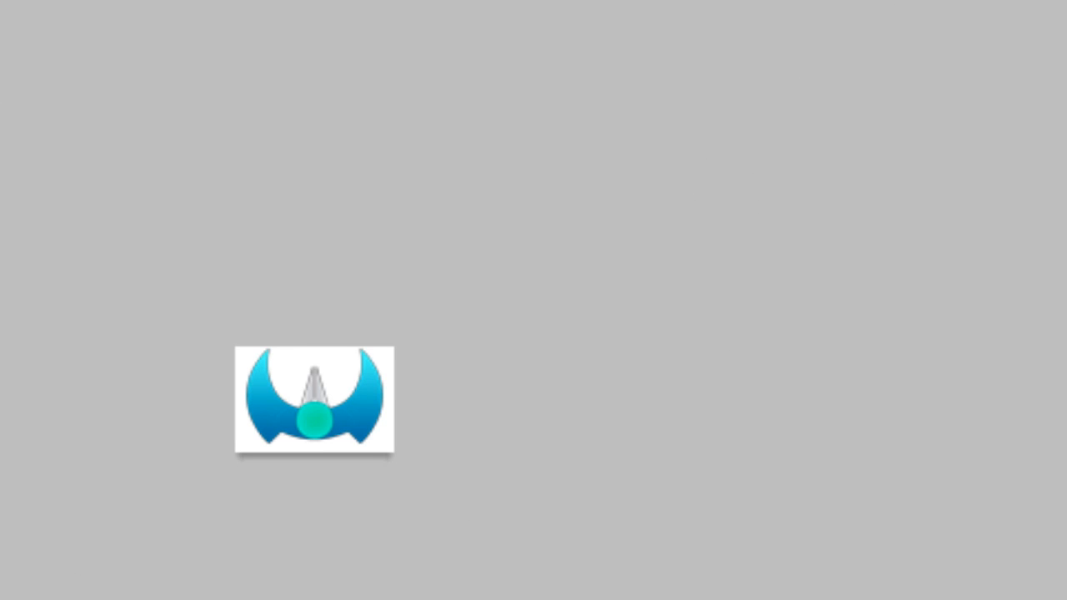
key(ctrl+plus)
key(ctrl+plus)
key(ctrl+plus)
key(ctrl+plus)
key(ctrl+plus)
key(ctrl+plus)
key(ctrl+plus)
key(ctrl+plus)
key(ctrl+plus)
key(ctrl+plus)
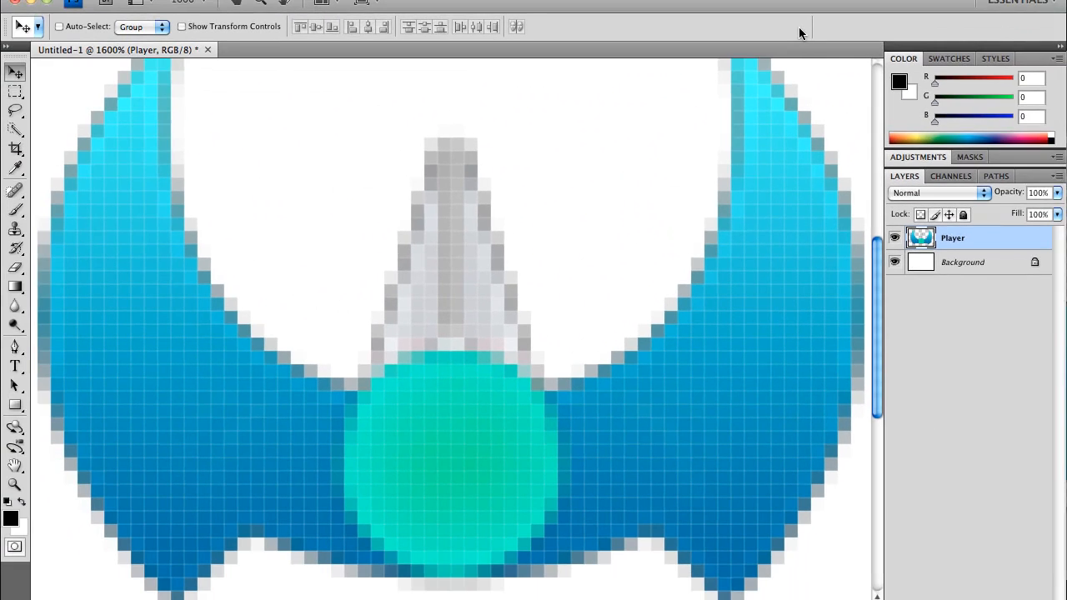
key(ctrl+minus)
key(ctrl+minus)
key(ctrl+minus)
key(ctrl+minus)
key(ctrl+minus)
key(ctrl+minus)
key(ctrl+minus)
key(ctrl+minus)
key(ctrl+minus)
key(ctrl+minus)
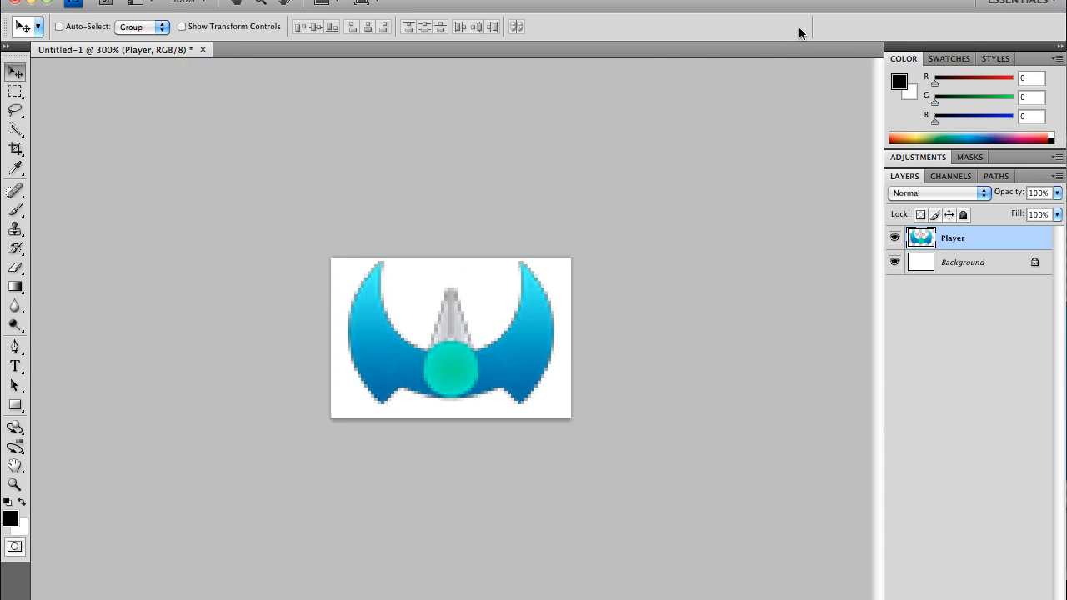
key(ctrl+plus)
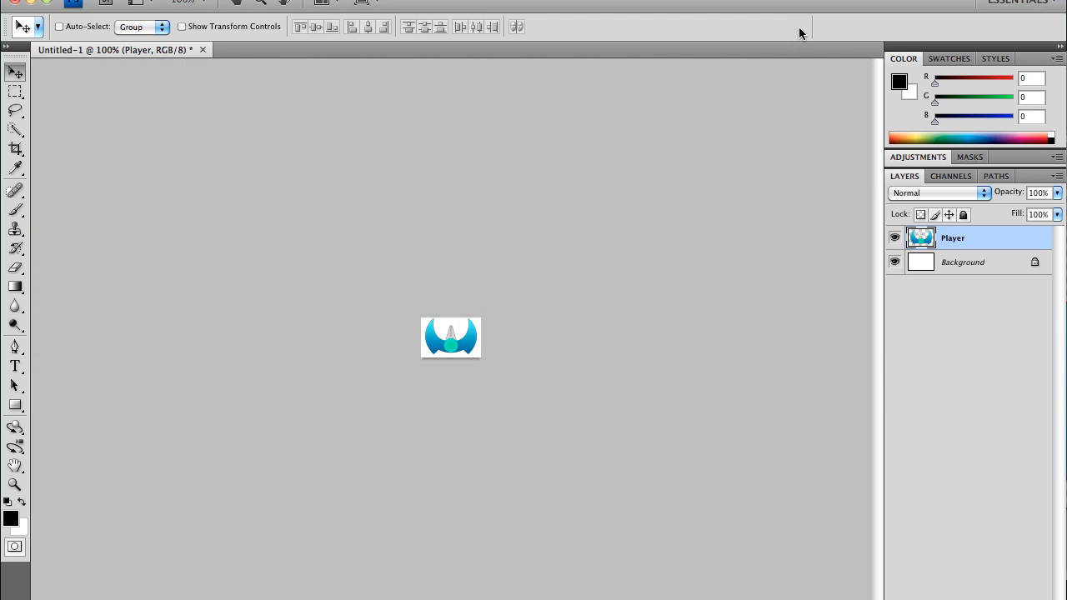
key(ctrl+plus)
key(ctrl+plus)
key(ctrl+plus)
key(ctrl+plus)
key(ctrl+plus)
key(ctrl+plus)
key(ctrl+plus)
key(ctrl+plus)
key(ctrl+plus)
key(ctrl+plus)
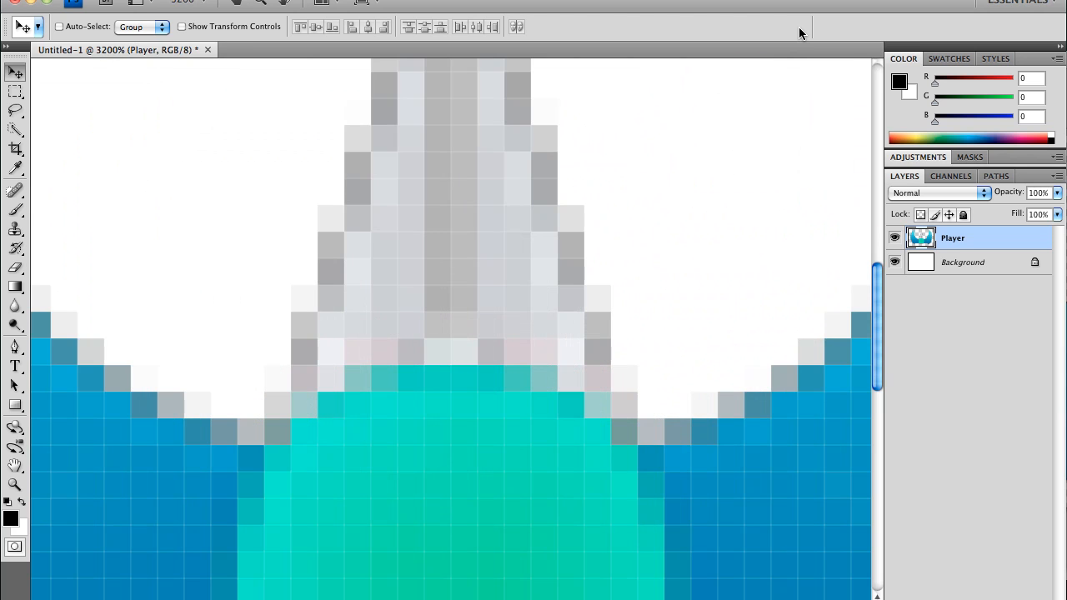
Step: Add a new layer above Player and fill a strip about 2 by 15 pixels between the turret halves with black
key(ctrl+minus)
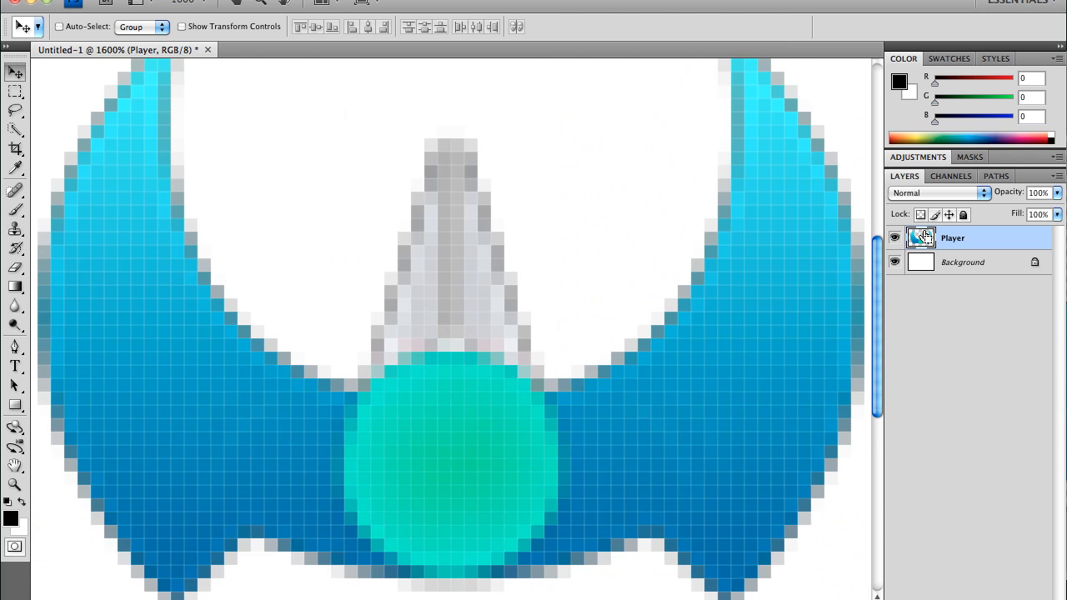
key(ctrl+shift+alt+n)
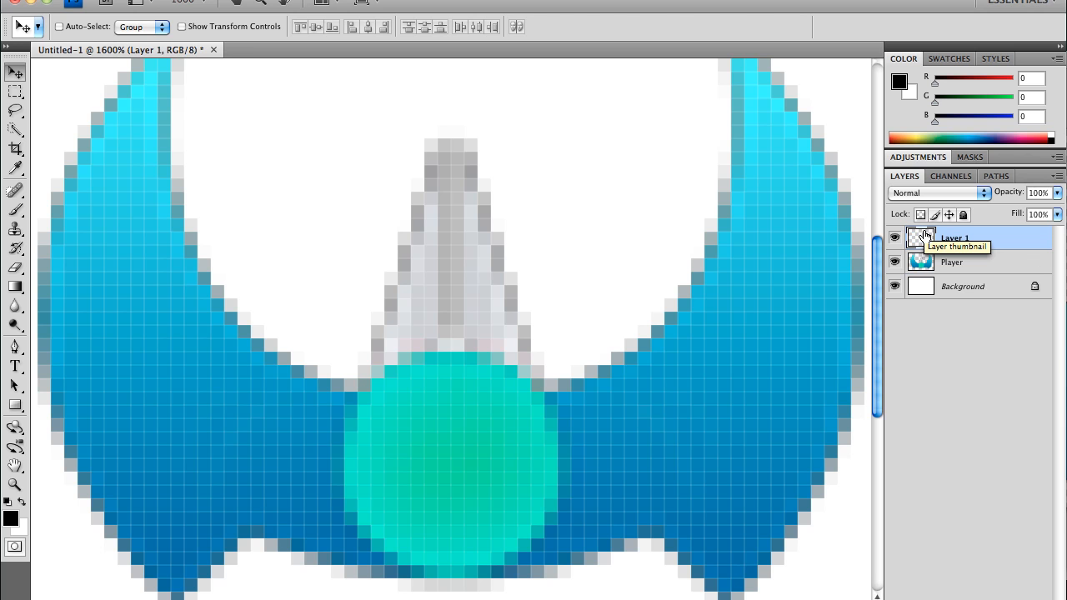
key(m)
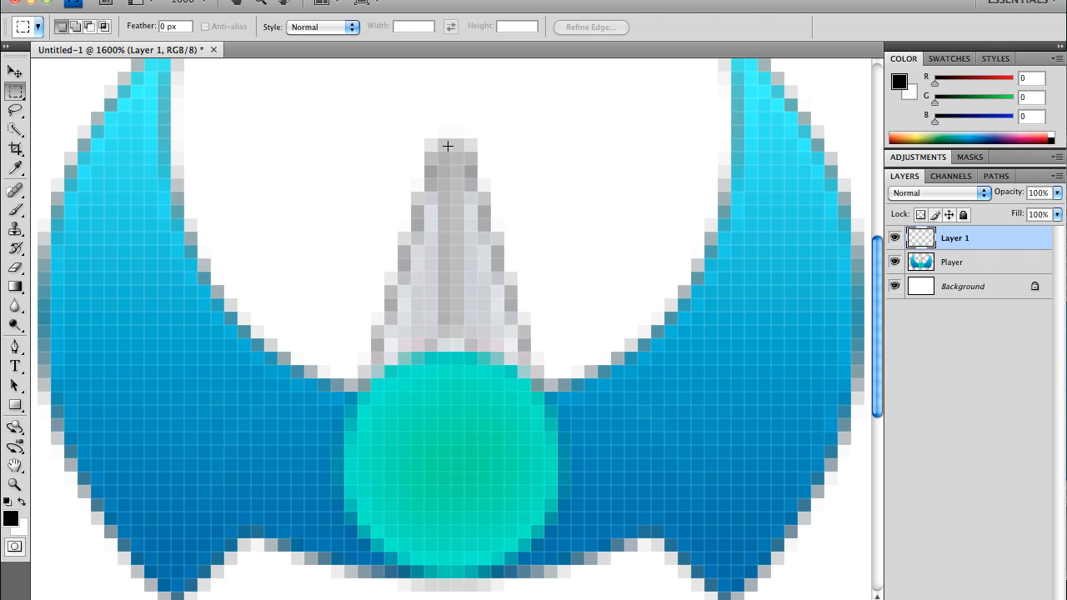
drag(464, 271, 465, 338)
key(alt+BackSpace)
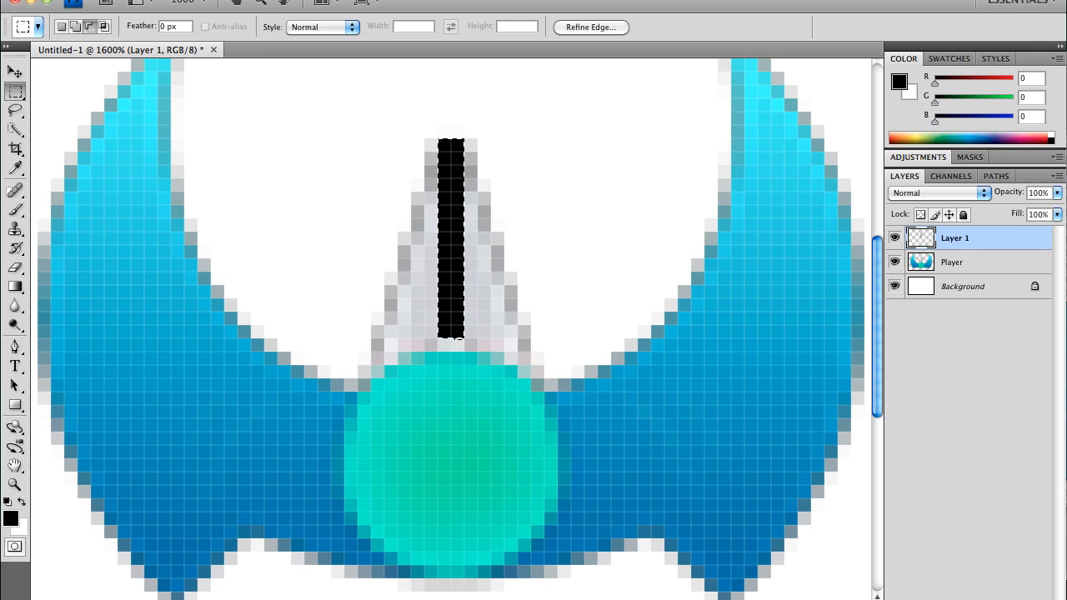
key(ctrl+d)
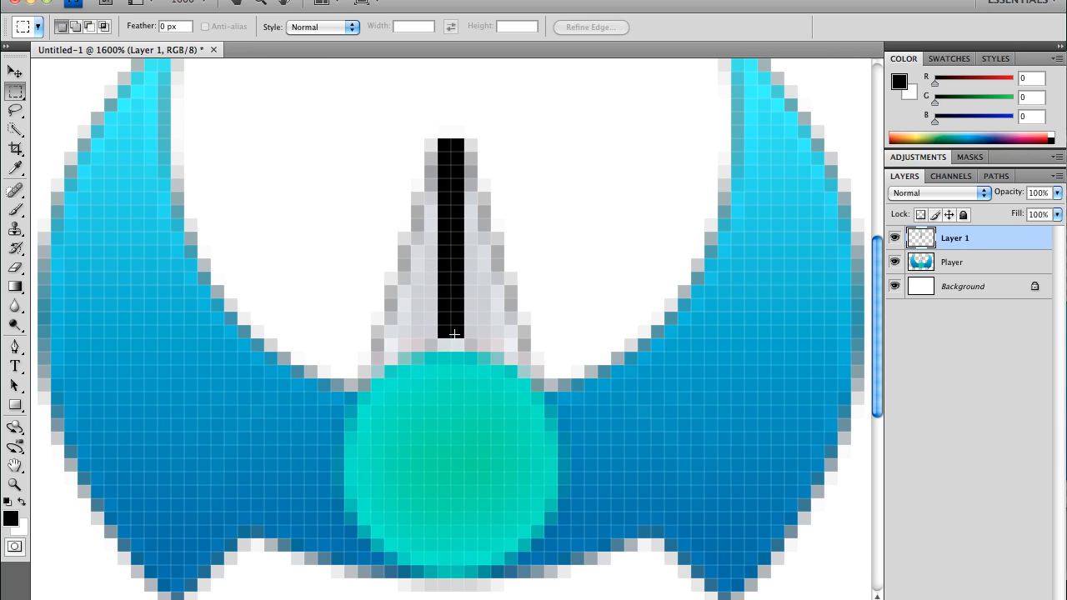
Step: Lower the opacity of the black strip's layer to 17% and check the sprite at 100% size
drag(1000, 199, 935, 204)
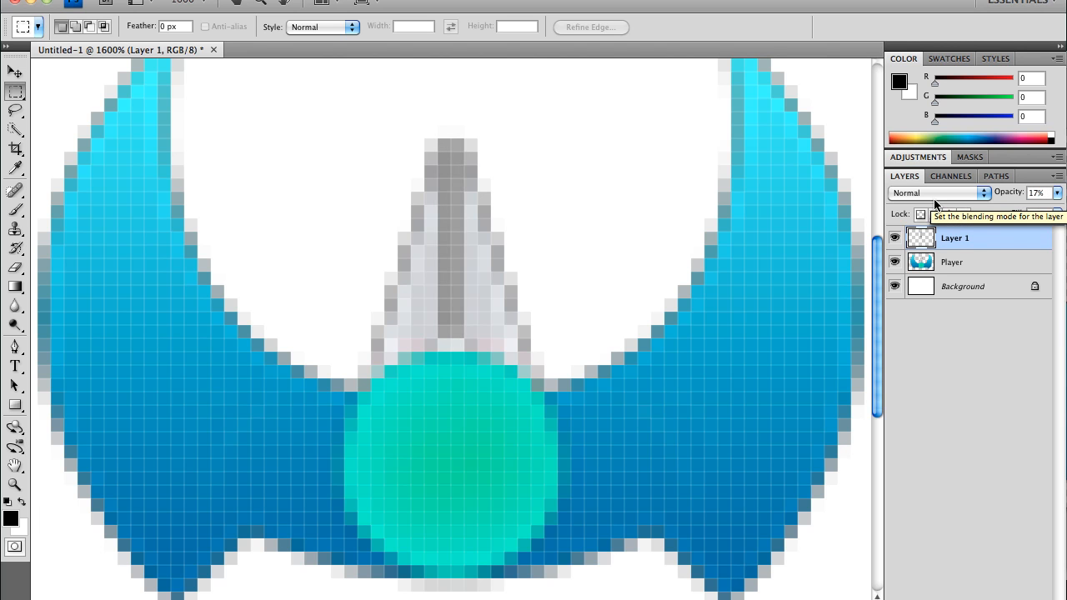
key(ctrl+minus)
key(ctrl+minus)
key(ctrl+minus)
key(ctrl+minus)
key(ctrl+minus)
key(ctrl+minus)
key(ctrl+minus)
key(ctrl+minus)
key(ctrl+minus)
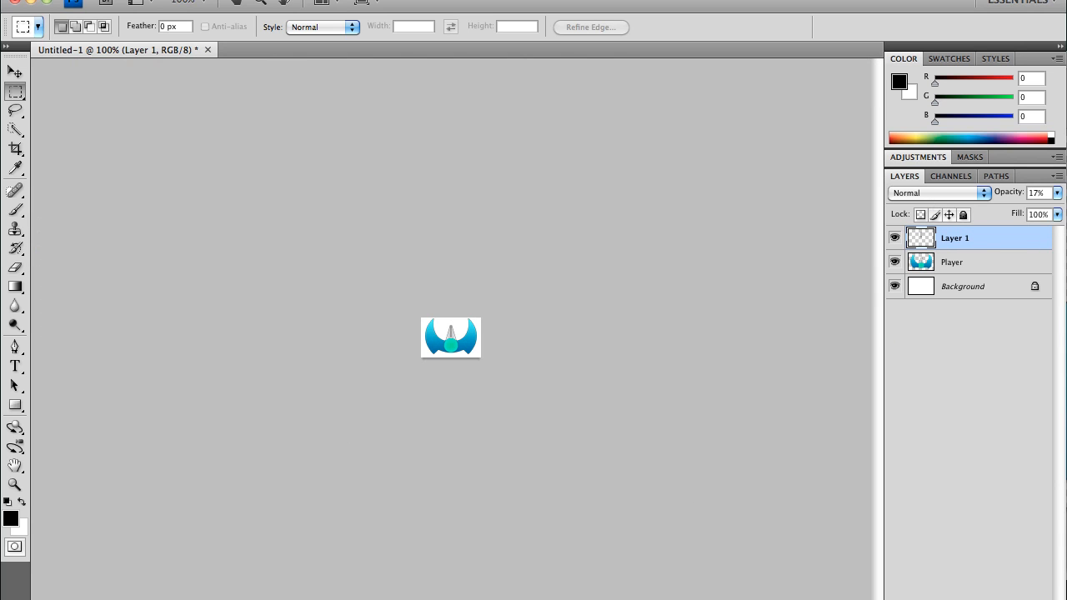
Step: Bring the ship.jpg document window to the front and position it so its whole canvas and layers are visible
mouse_move(662, 592)
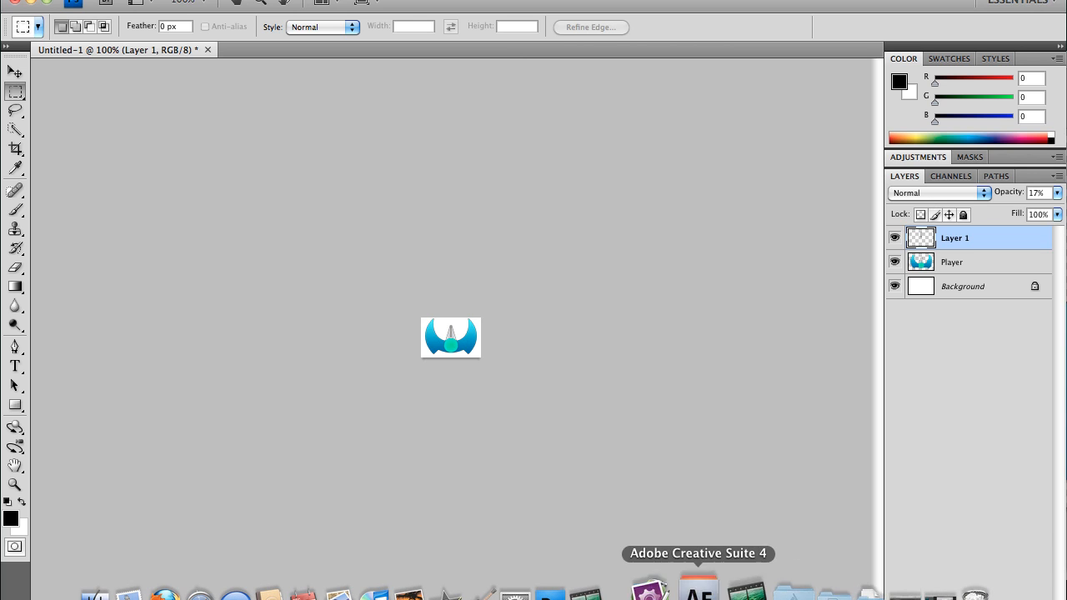
click(580, 590)
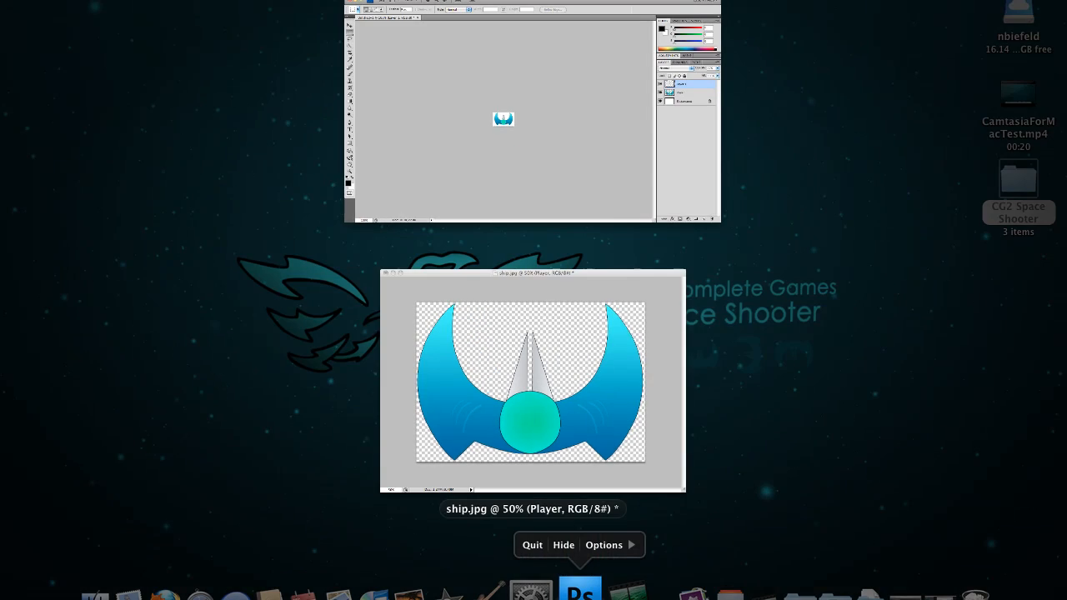
click(531, 405)
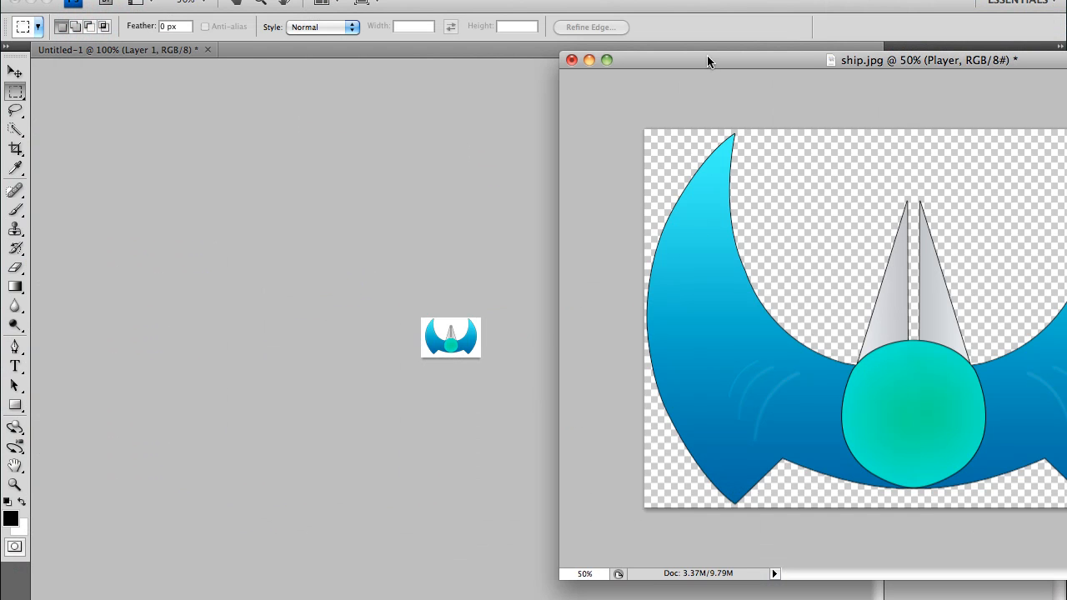
drag(707, 60, 281, 66)
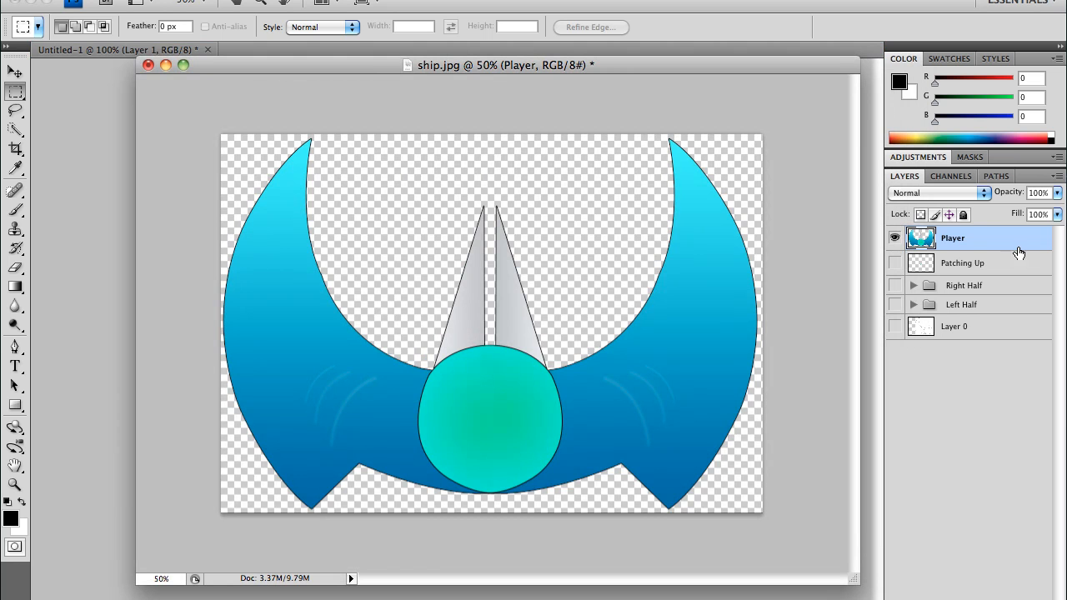
Step: Hide the Player layer in ship.jpg, then expand and show the Left Half group
click(895, 238)
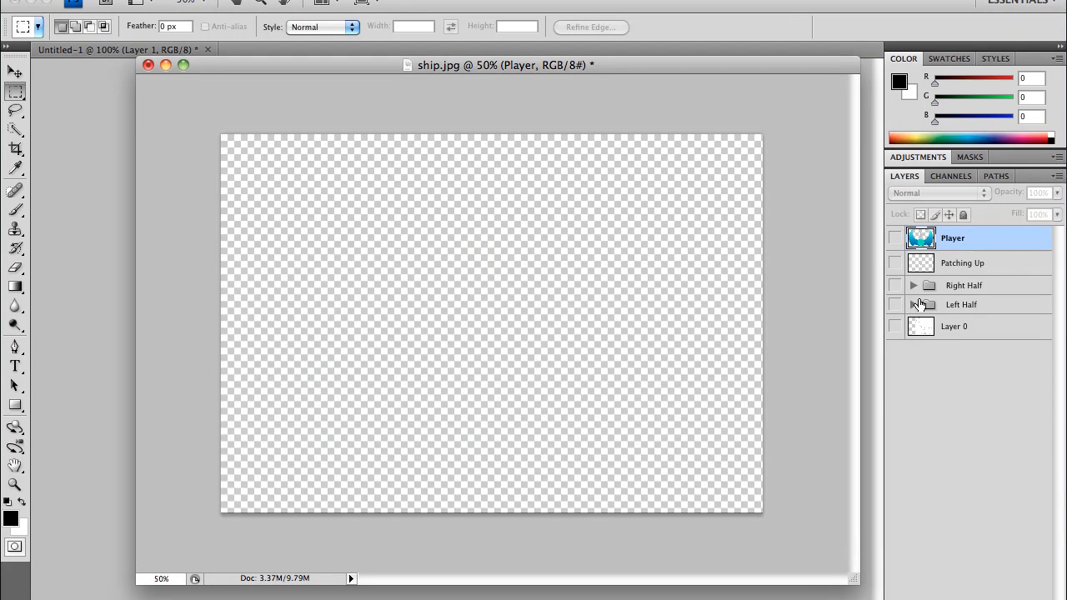
click(915, 305)
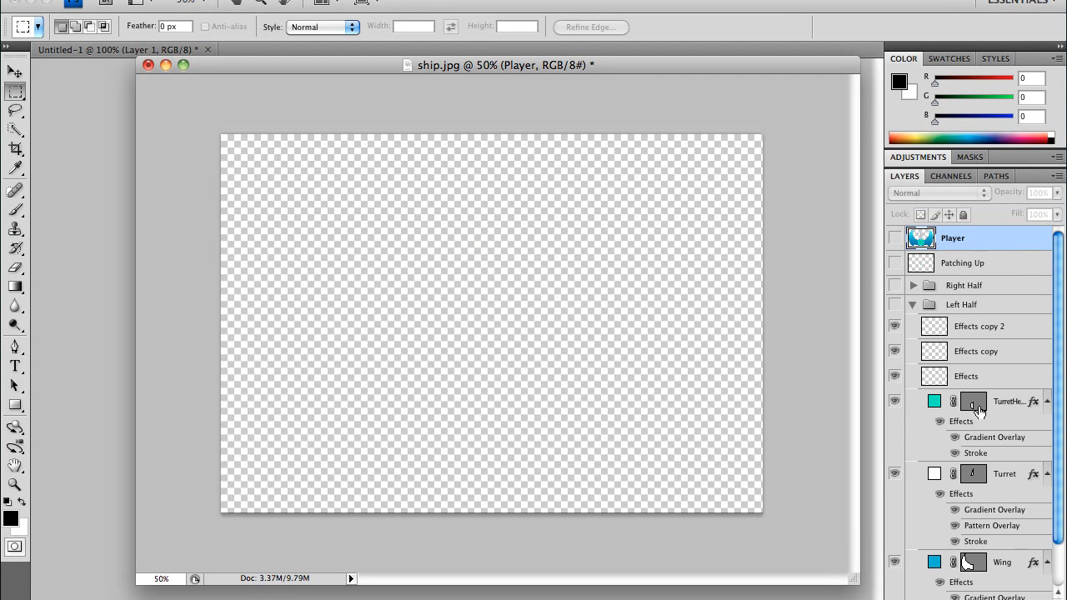
click(896, 305)
scroll(977, 509, down, 1)
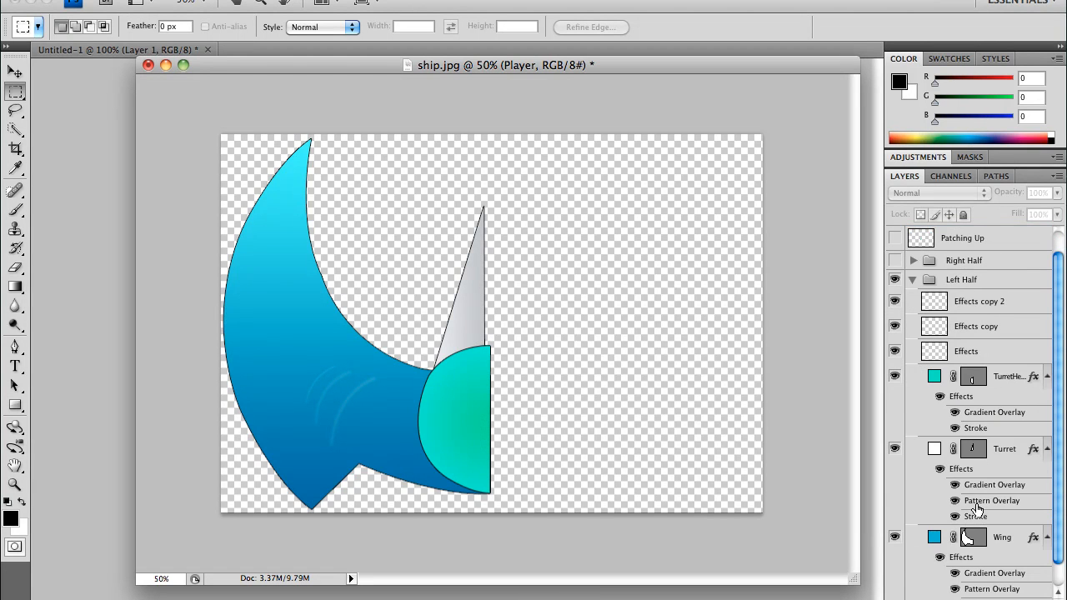
Step: Select the Turret shape layer in the Left Half group and nudge it left, away from the ship's center edge
click(977, 454)
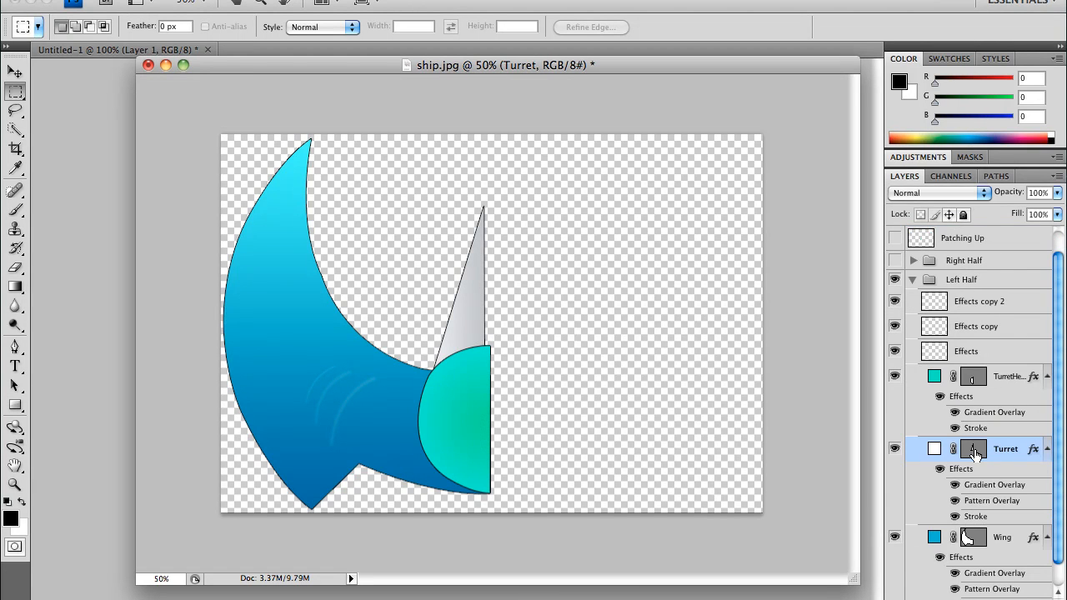
ctrl+click(980, 457)
key(v)
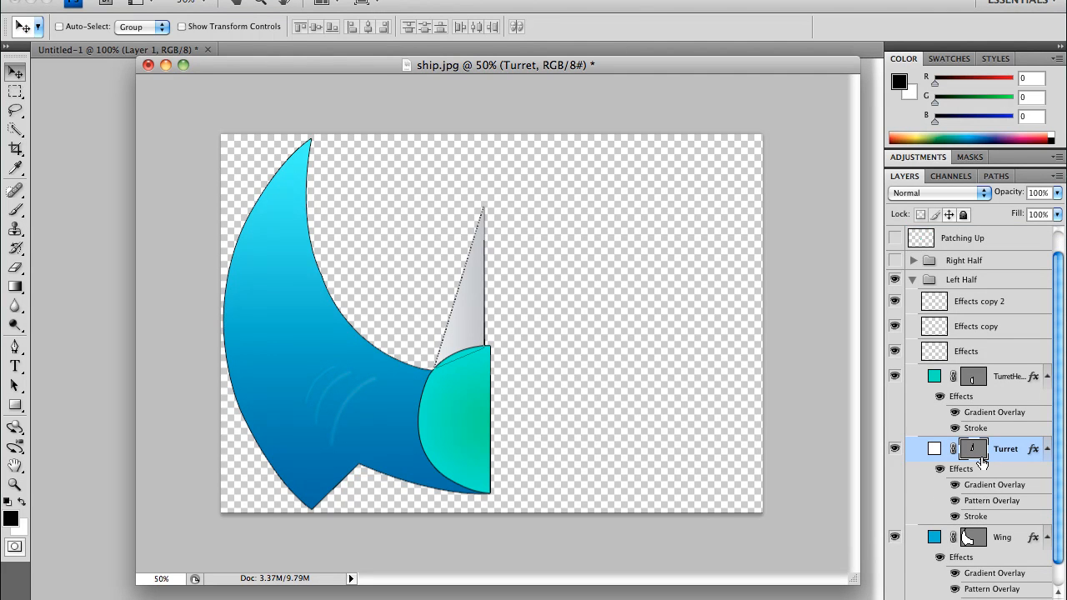
key(Left)
key(Left)
key(Left)
key(Left)
key(Left)
key(Left)
key(Left)
key(Left)
key(Left)
key(Left)
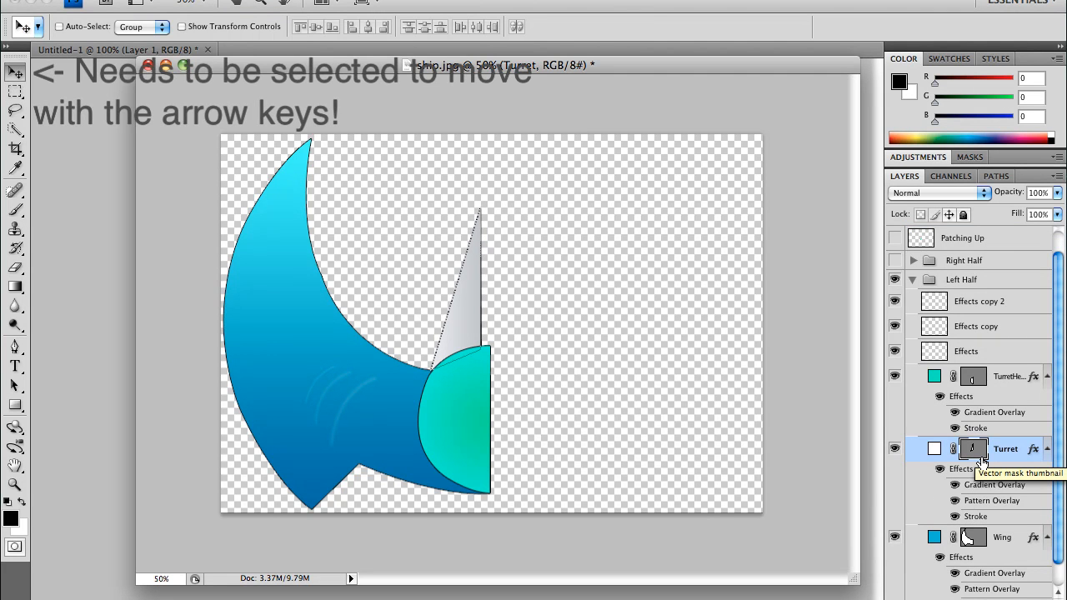
key(Left)
key(Left)
key(Left)
key(Left)
key(Left)
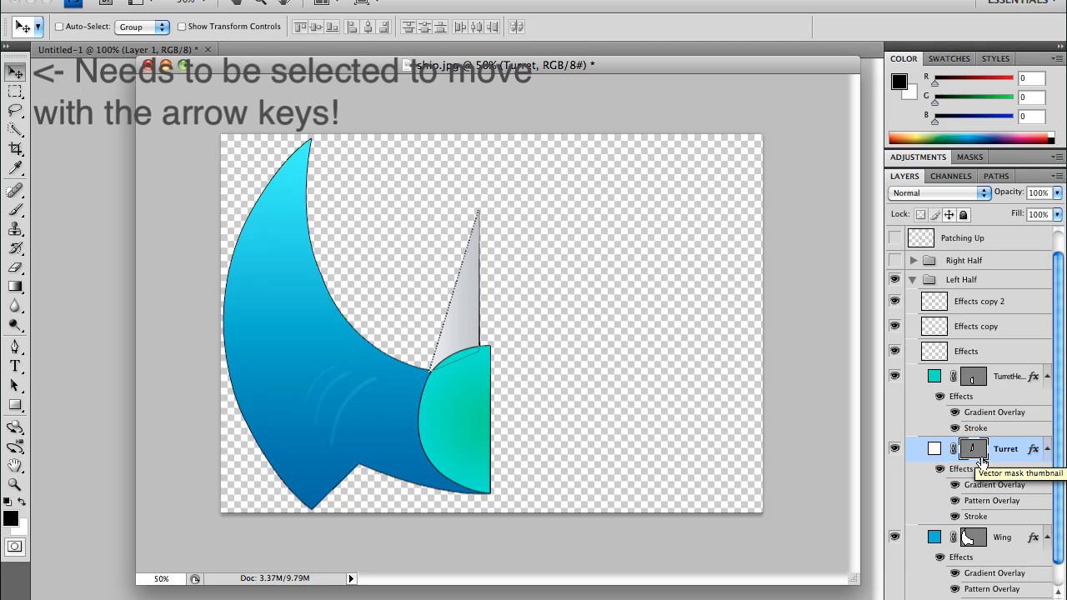
Step: Inspect the Turret's base at 400% zoom and nudge the shape slightly farther from the center edge
key(super+equal)
key(super+equal)
key(super+equal)
key(super+equal)
key(super+equal)
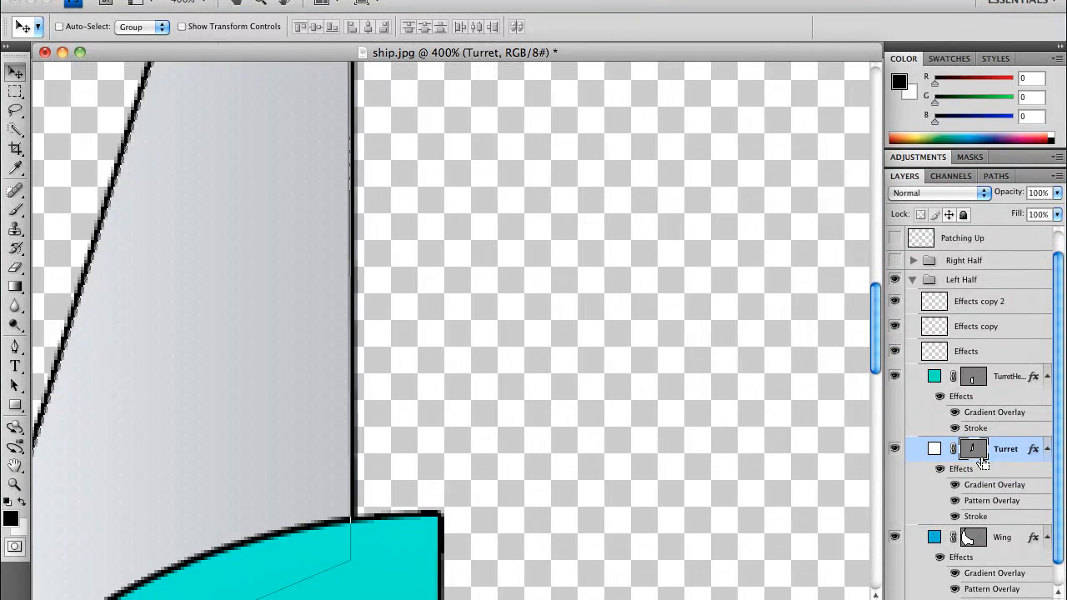
drag(527, 489, 701, 281)
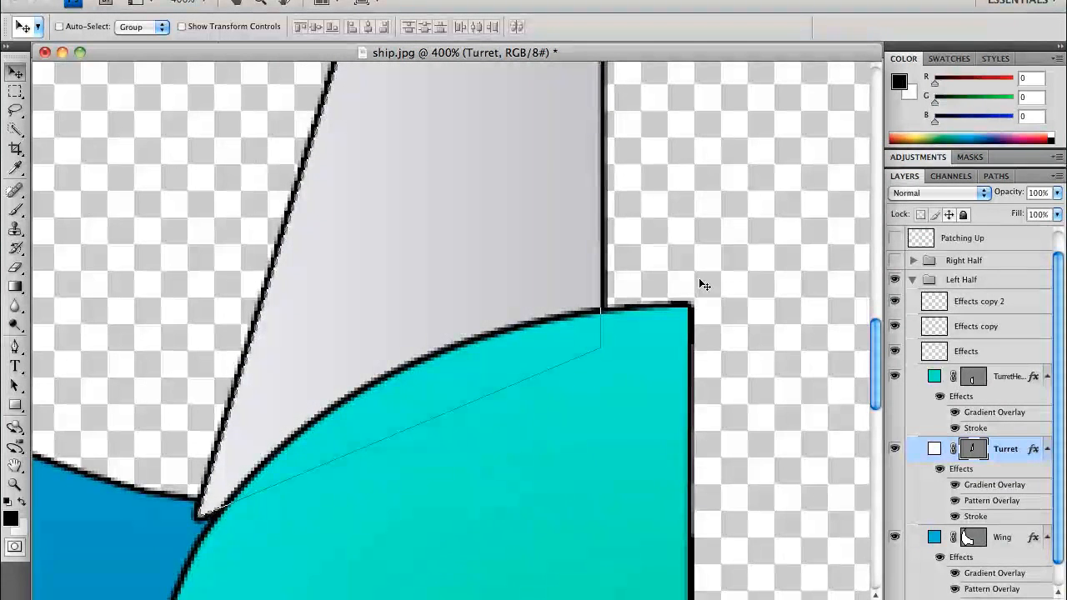
key(Left)
key(Left)
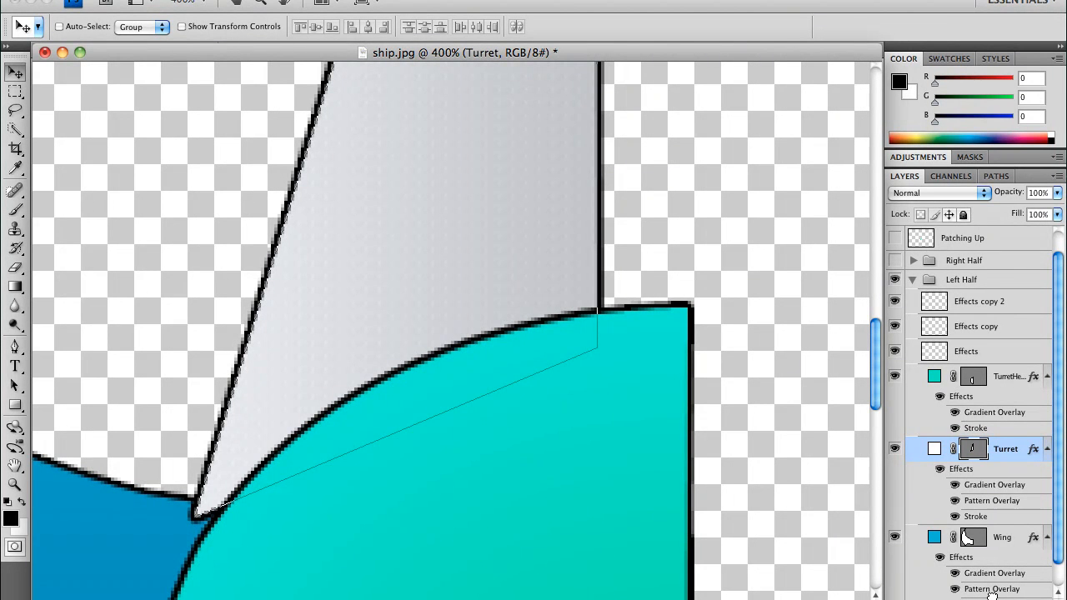
Step: Try placing the Turret layer beneath the Wing layer, and return it to its place above Wing
key(super+bracketleft)
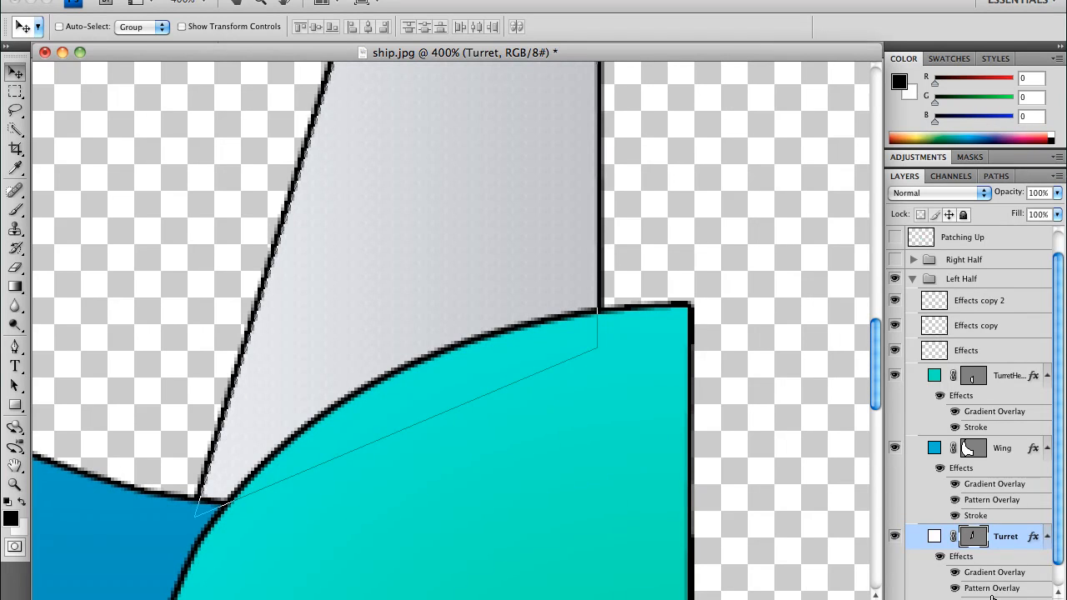
scroll(992, 597, down, 1)
scroll(993, 597, up, 1)
drag(1005, 546, 992, 445)
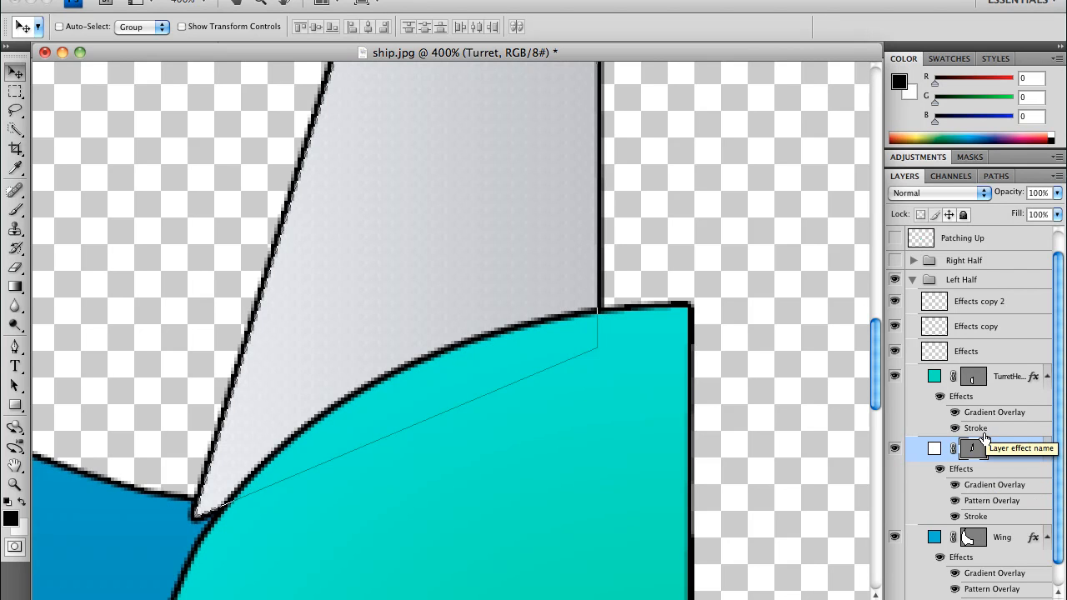
Step: Move the Turret path's lower-left anchor point down behind the turquoise turret head so its corner is hidden, and deselect the path
key(p)
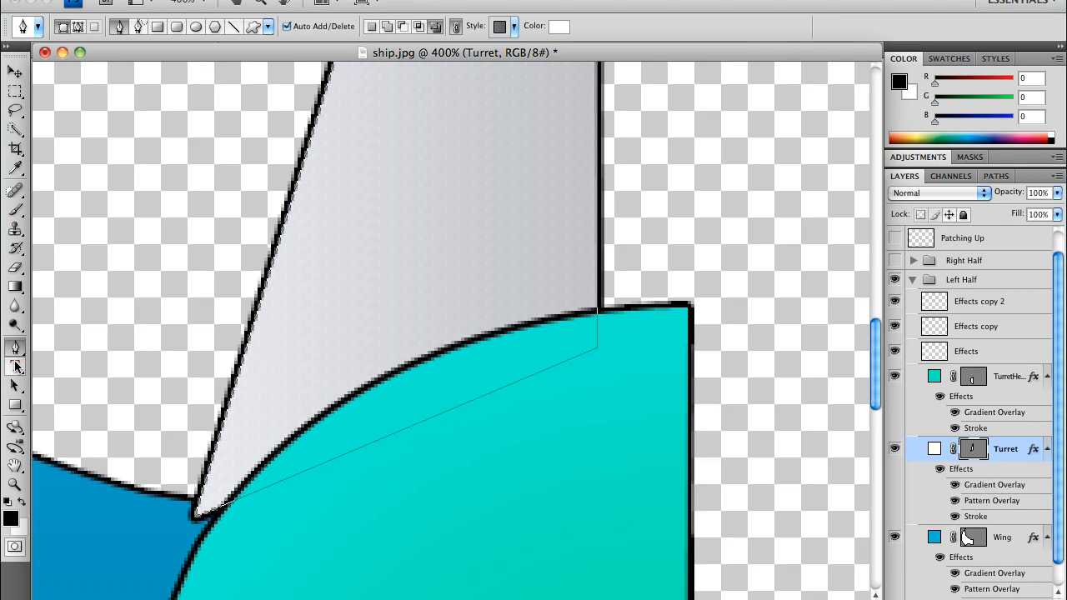
super+click(196, 519)
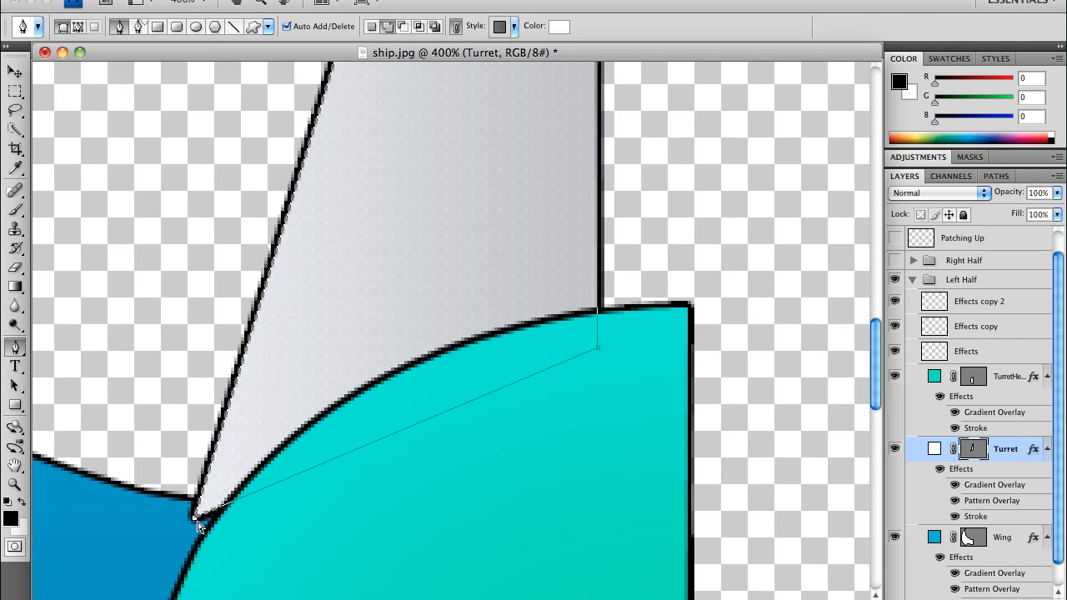
drag(194, 522, 205, 548)
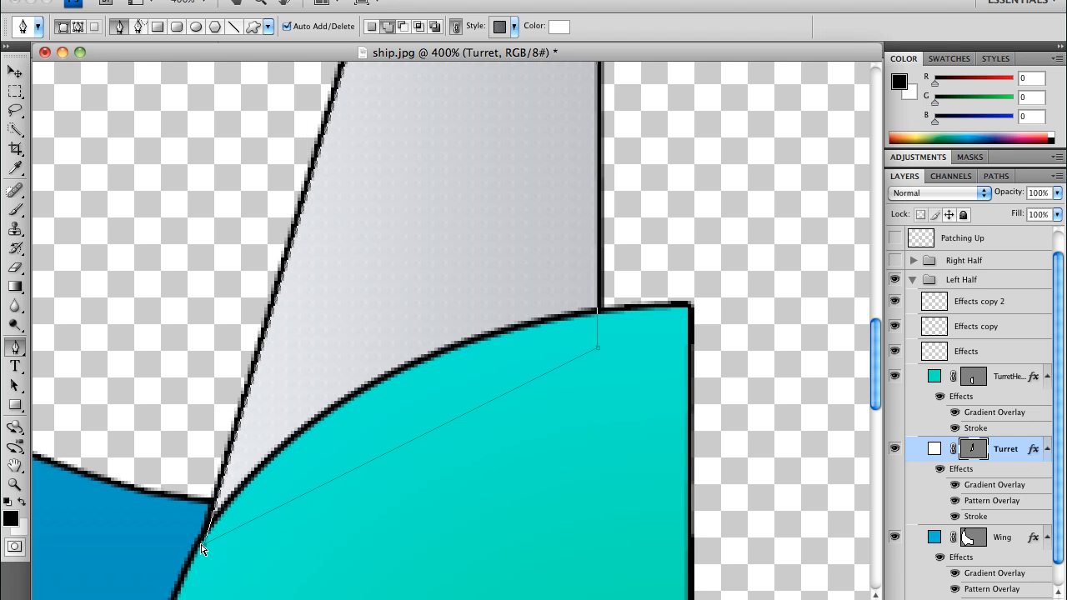
drag(209, 549, 197, 552)
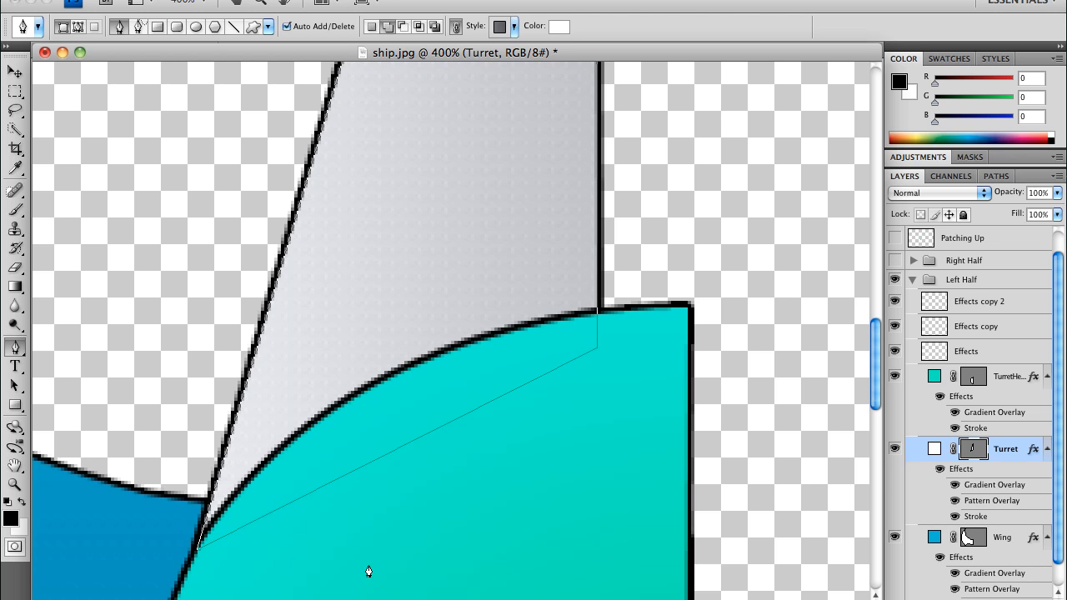
key(Return)
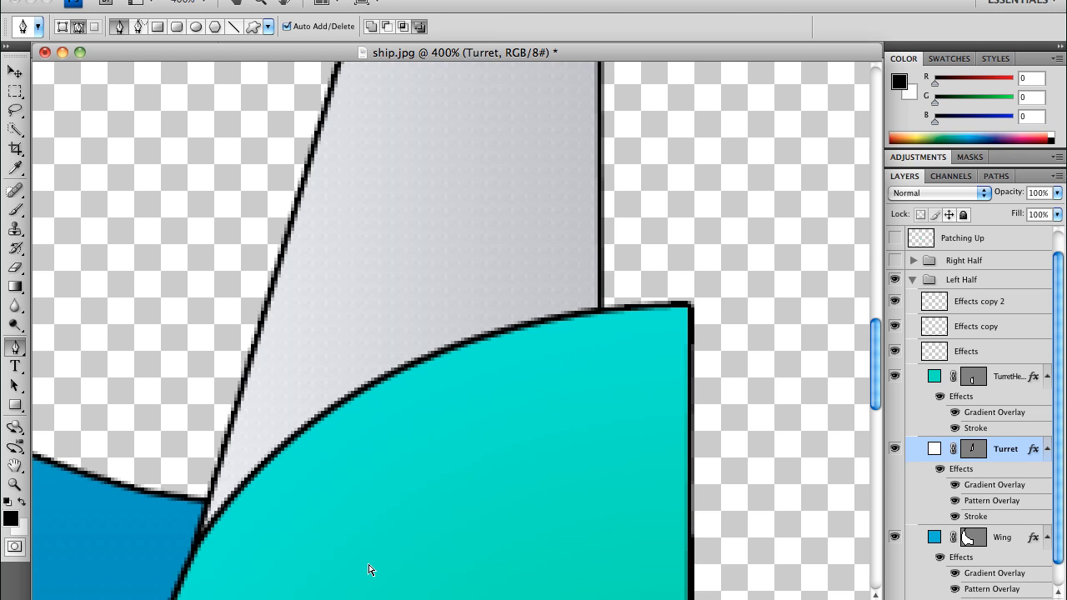